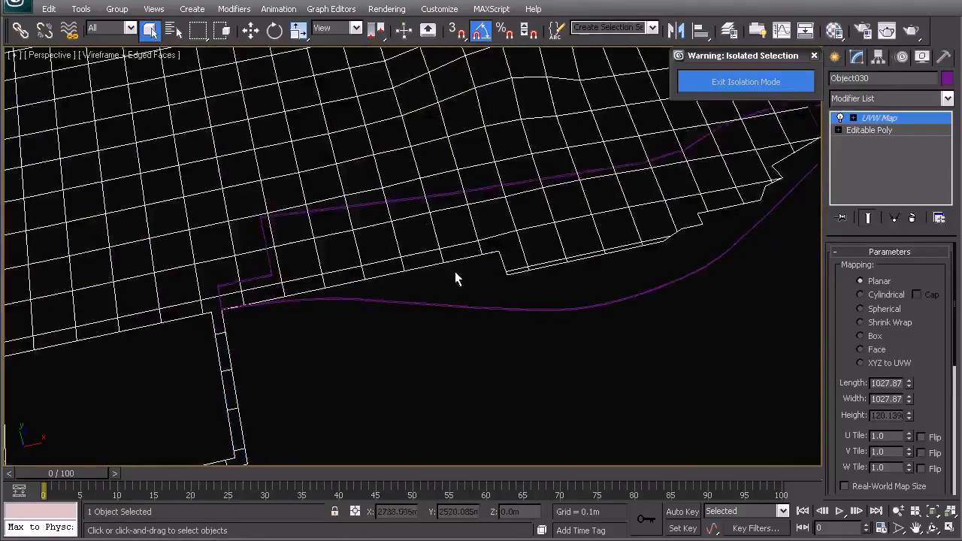
Step: Examine where the terrain meshes overlap the extruded curved outline, and select that outline
{"action": "middle_click_drag", "start_coordinate": [488, 282], "coordinate": [474, 301]}
{"action": "left_click", "coordinate": [445, 308]}
{"action": "scroll", "coordinate": [455, 308], "scroll_direction": "down", "scroll_amount": 2}
{"action": "middle_click_drag", "start_coordinate": [568, 216], "coordinate": [534, 242]}
{"action": "left_click", "coordinate": [525, 155]}
{"action": "scroll", "coordinate": [564, 227], "scroll_direction": "down", "scroll_amount": 2}
{"action": "left_click", "coordinate": [417, 185]}
{"action": "left_click", "coordinate": [500, 149]}
{"action": "left_click", "coordinate": [433, 220]}
{"action": "left_click", "coordinate": [470, 271]}
{"action": "left_click", "coordinate": [467, 281]}
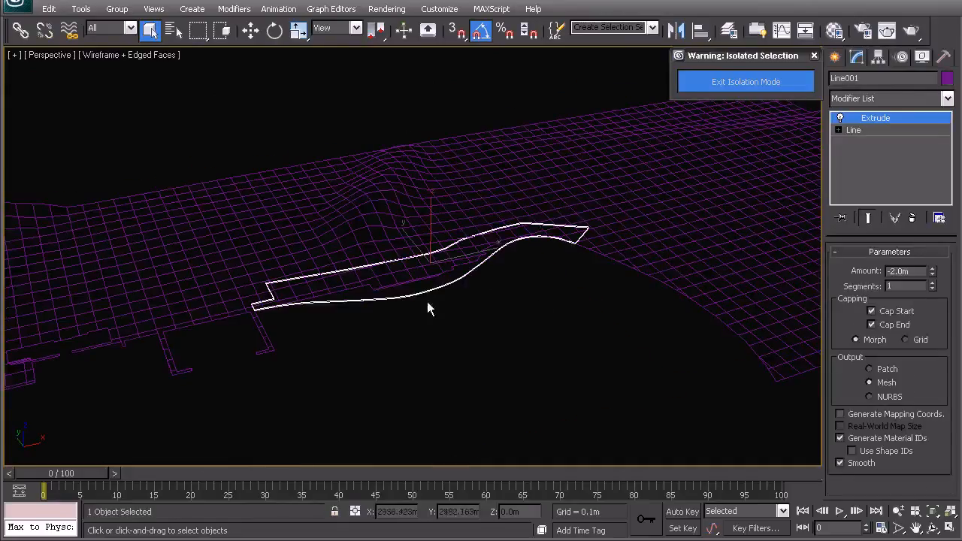
Step: Make an independent copy of the curved outline and move the copy down to about Z -42.7 m, below the terrain
{"action": "left_click", "coordinate": [840, 130]}
{"action": "middle_click_drag", "start_coordinate": [504, 245], "coordinate": [549, 214]}
{"action": "scroll", "coordinate": [481, 223], "scroll_direction": "up", "scroll_amount": 4}
{"action": "middle_click_drag", "start_coordinate": [475, 222], "coordinate": [452, 253]}
{"action": "key", "text": "ctrl+v"}
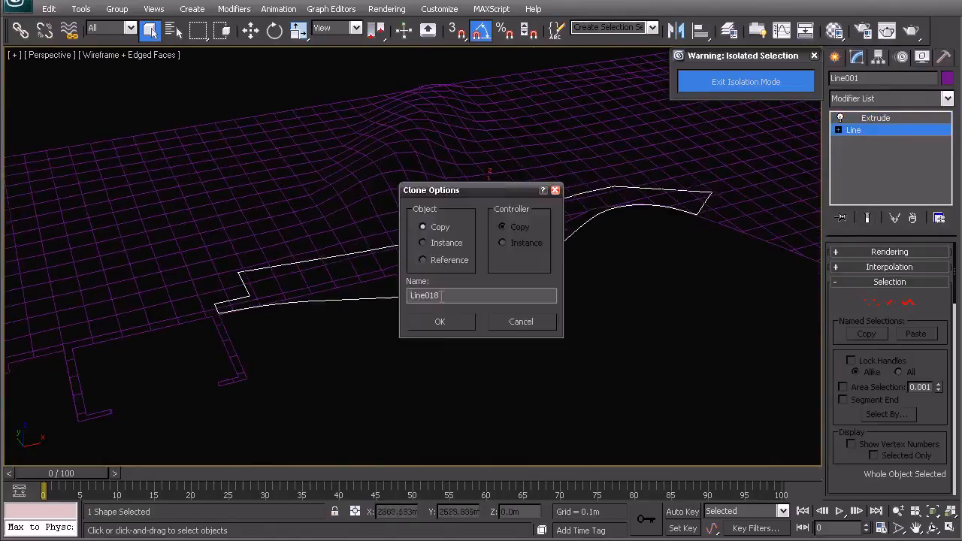
{"action": "left_click", "coordinate": [450, 323]}
{"action": "key", "text": "w"}
{"action": "left_click_drag", "start_coordinate": [489, 196], "coordinate": [484, 226]}
Step: Show only the two terrain meshes and the lowered outline copy, taking the original outline out of view
{"action": "middle_click_drag", "start_coordinate": [291, 279], "coordinate": [316, 291], "text": "alt"}
{"action": "left_click", "coordinate": [322, 218], "text": "ctrl"}
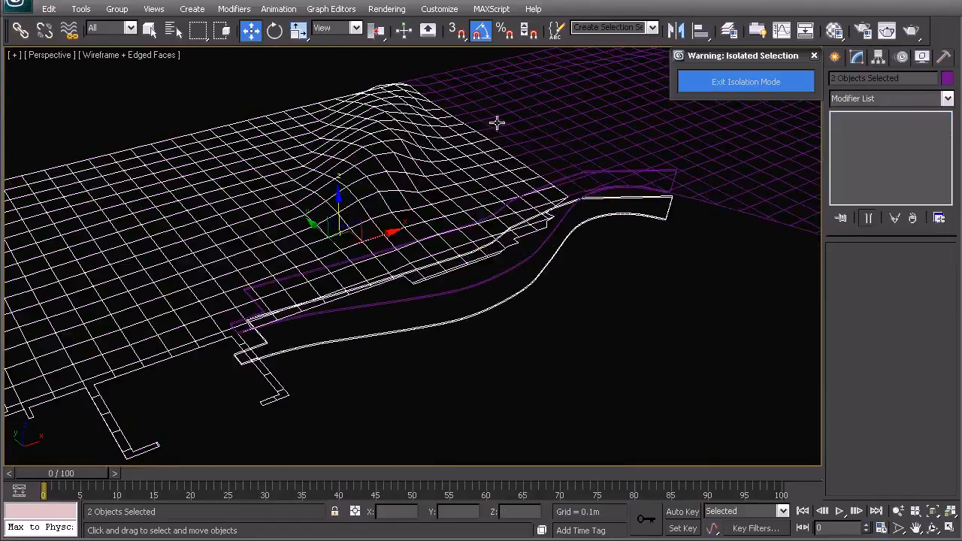
{"action": "left_click", "coordinate": [496, 122], "text": "ctrl"}
{"action": "right_click", "coordinate": [477, 218]}
{"action": "left_click", "coordinate": [495, 101]}
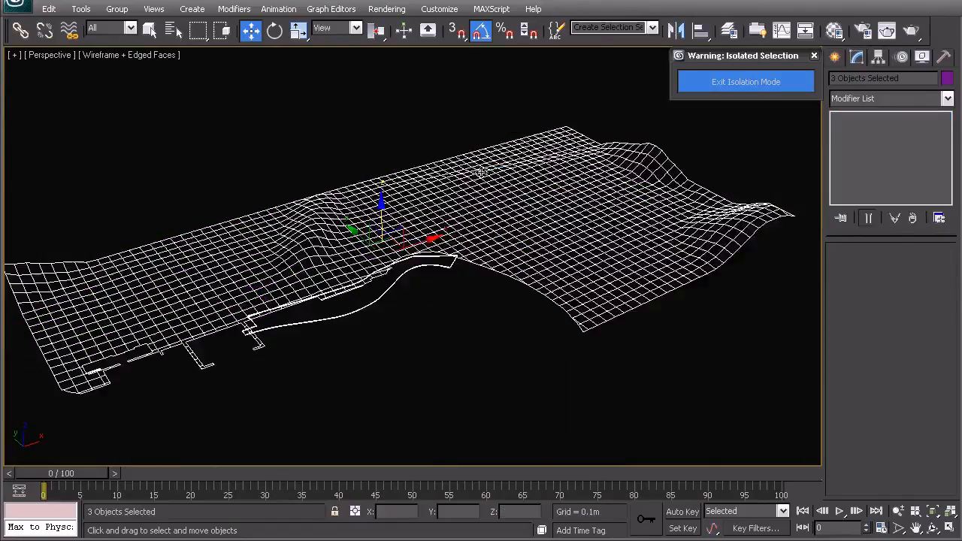
{"action": "left_click", "coordinate": [371, 253]}
Step: Set the Extrude amount of the lowered outline copy to 100 m so it passes through the terrain
{"action": "middle_click_drag", "start_coordinate": [371, 252], "coordinate": [435, 228]}
{"action": "scroll", "coordinate": [436, 261], "scroll_direction": "up", "scroll_amount": 5}
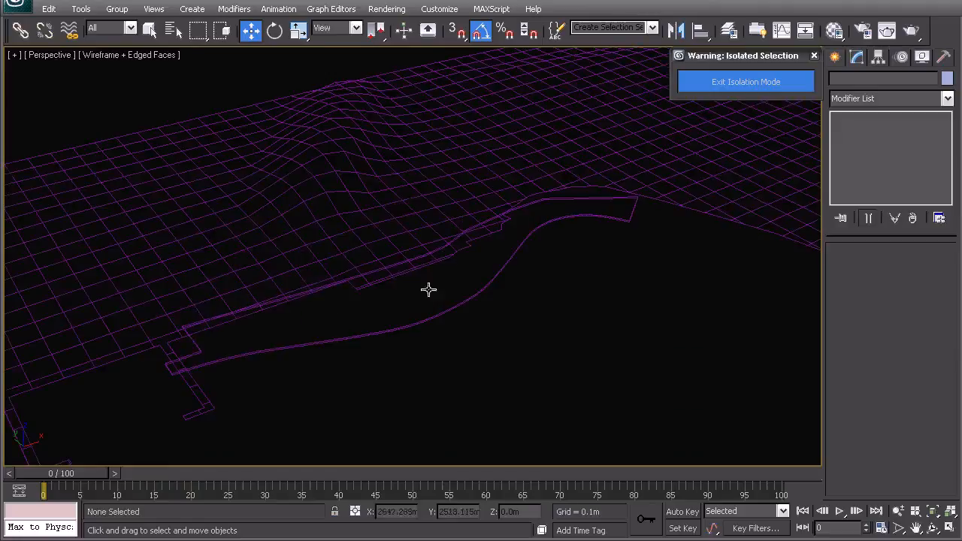
{"action": "middle_click_drag", "start_coordinate": [503, 221], "coordinate": [337, 284], "text": "alt"}
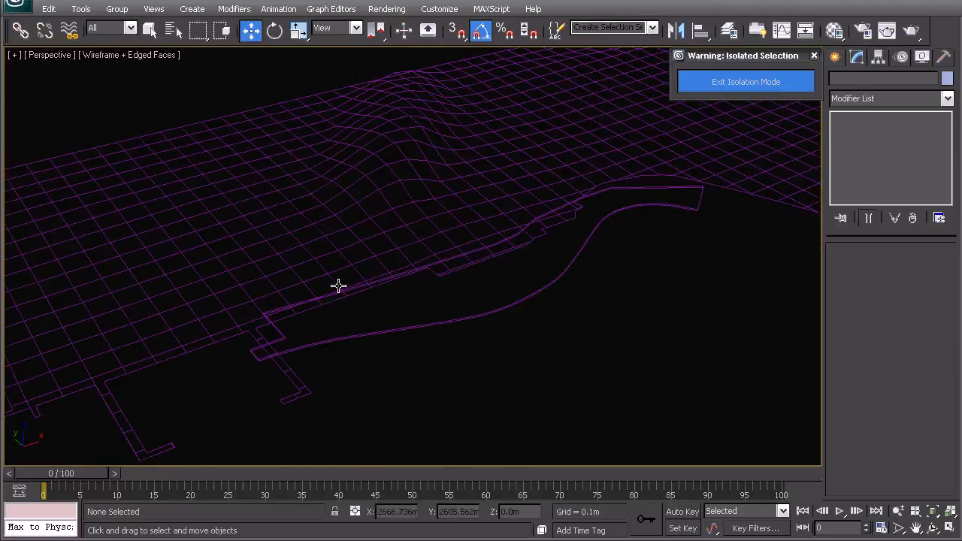
{"action": "left_click", "coordinate": [429, 327]}
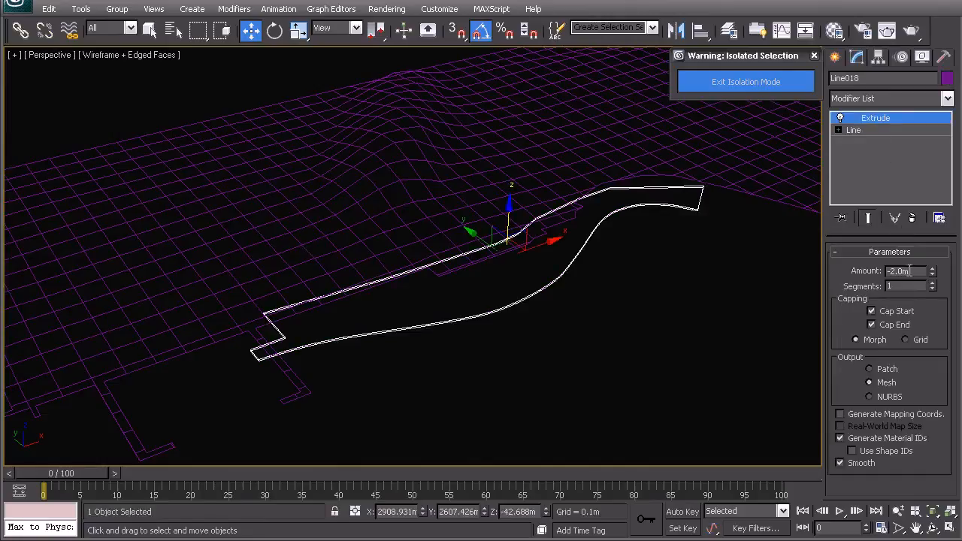
{"action": "key", "text": "Return"}
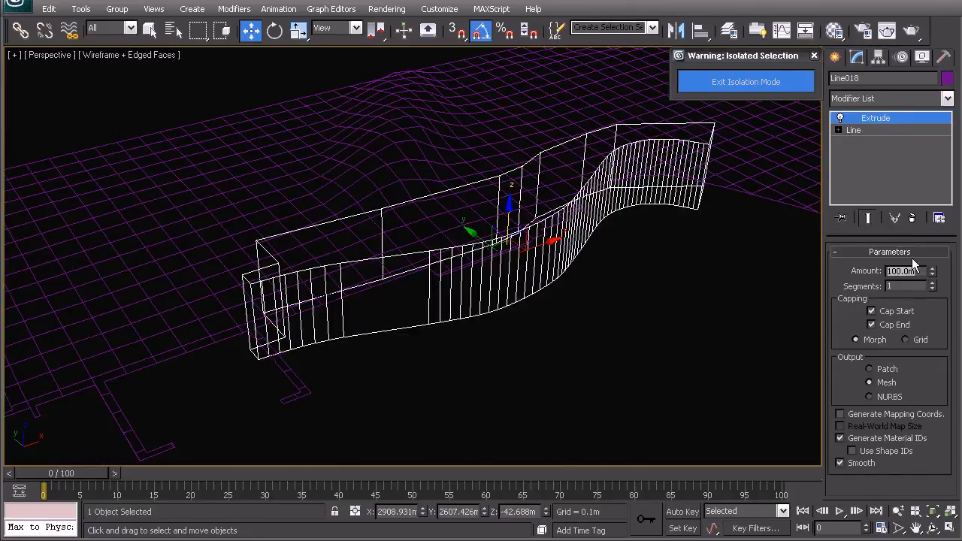
{"action": "mouse_move", "coordinate": [359, 290]}
{"action": "middle_mouse_down", "text": "alt"}
{"action": "mouse_move", "coordinate": [389, 285]}
{"action": "mouse_move", "coordinate": [429, 258]}
{"action": "mouse_move", "coordinate": [427, 246]}
{"action": "mouse_move", "coordinate": [393, 249]}
{"action": "mouse_move", "coordinate": [354, 283]}
{"action": "middle_mouse_up", "text": "alt"}
{"action": "middle_click_drag", "start_coordinate": [386, 391], "coordinate": [447, 292], "text": "alt"}
{"action": "left_click", "coordinate": [554, 314]}
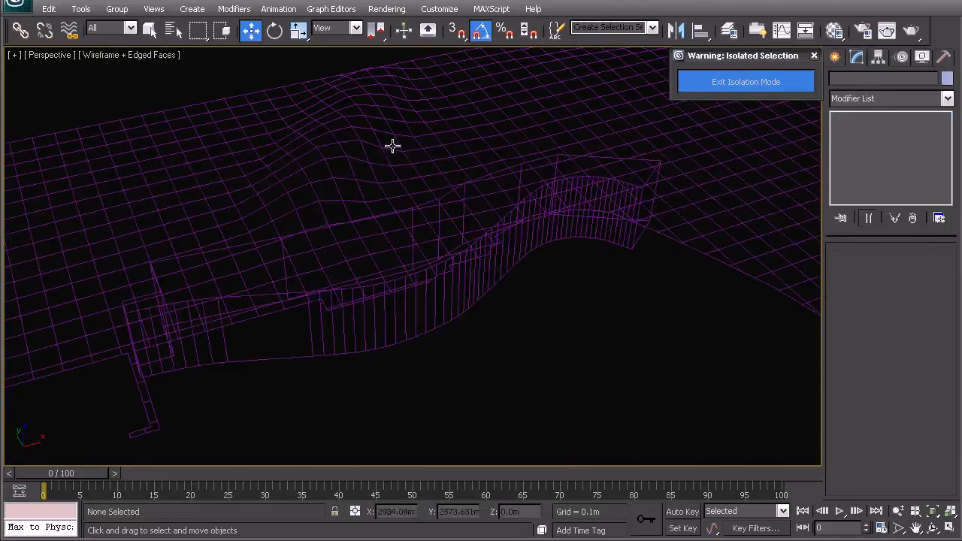
Step: Make an independent copy of the 100 m extruded outline in place, so each terrain mesh has its own cutter
{"action": "left_click", "coordinate": [511, 103]}
{"action": "left_click", "coordinate": [515, 100]}
{"action": "left_click", "coordinate": [539, 260]}
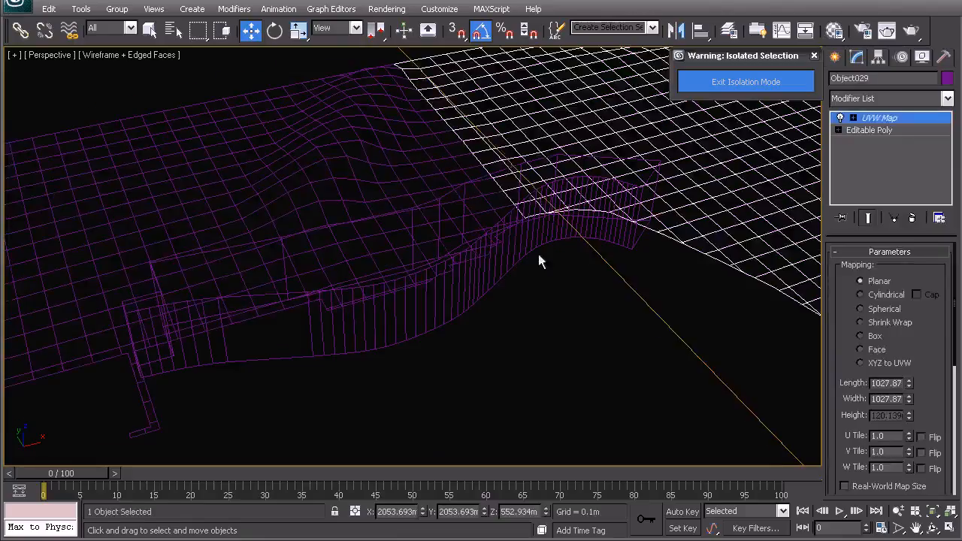
{"action": "left_click", "coordinate": [485, 258]}
{"action": "key", "text": "ctrl+v"}
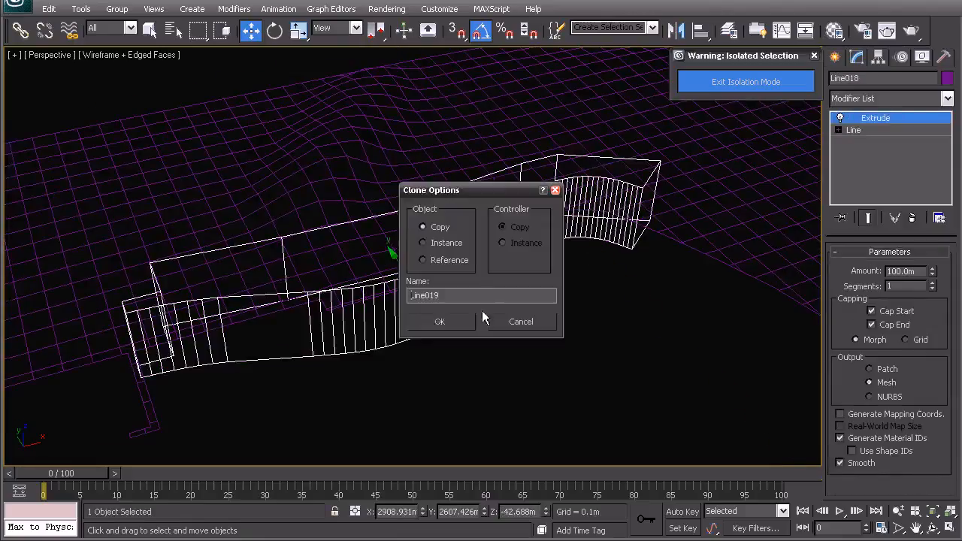
{"action": "left_click", "coordinate": [436, 321]}
{"action": "left_click", "coordinate": [369, 339]}
Step: Copy the UVW Map modifier from the terrain mesh with the jagged edge
{"action": "middle_click_drag", "start_coordinate": [218, 305], "coordinate": [324, 263]}
{"action": "left_click", "coordinate": [325, 166]}
{"action": "middle_click_drag", "start_coordinate": [331, 202], "coordinate": [333, 230], "text": "alt"}
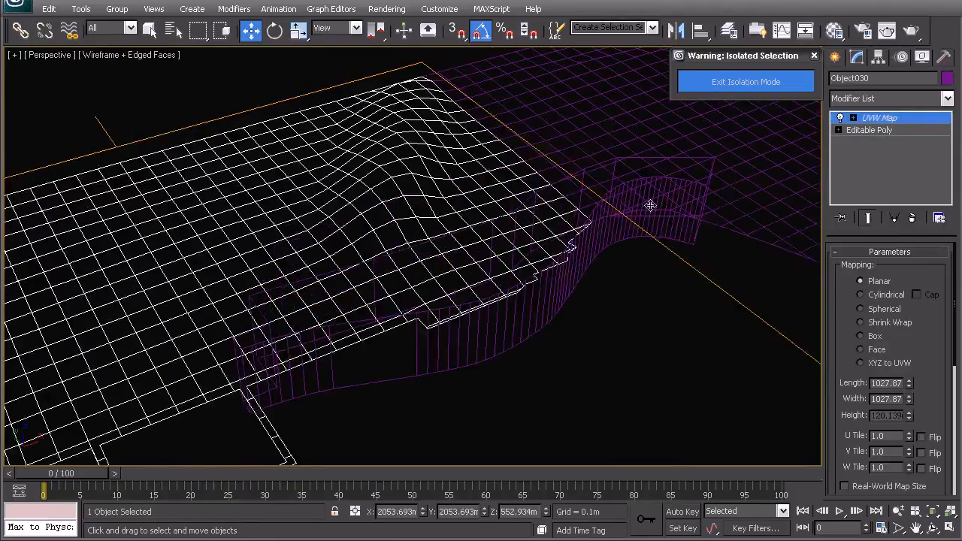
{"action": "right_click", "coordinate": [880, 120]}
{"action": "left_click", "coordinate": [773, 173]}
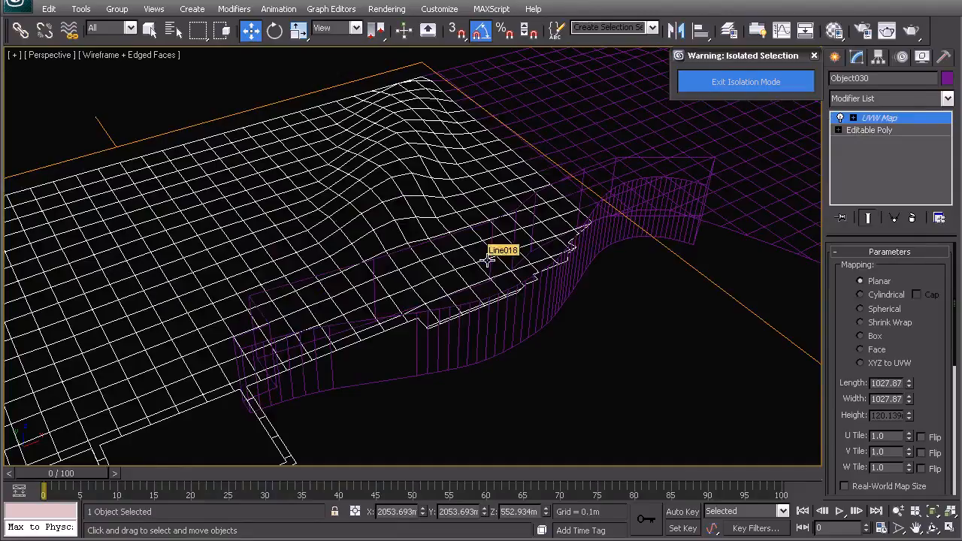
Step: Subtract one extruded outline from the jagged-edged terrain mesh with ProBoolean, using No Edge Removal
{"action": "left_click", "coordinate": [834, 57]}
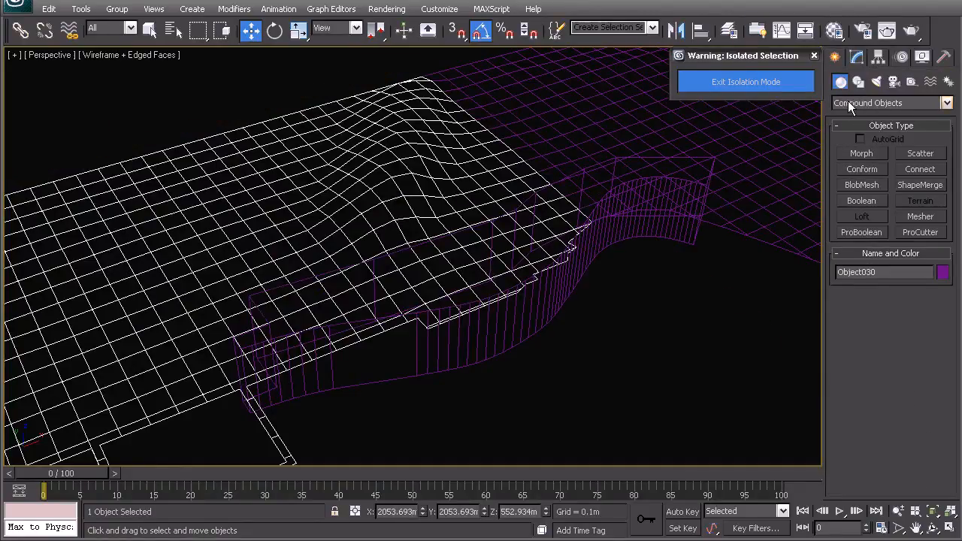
{"action": "left_click", "coordinate": [861, 231]}
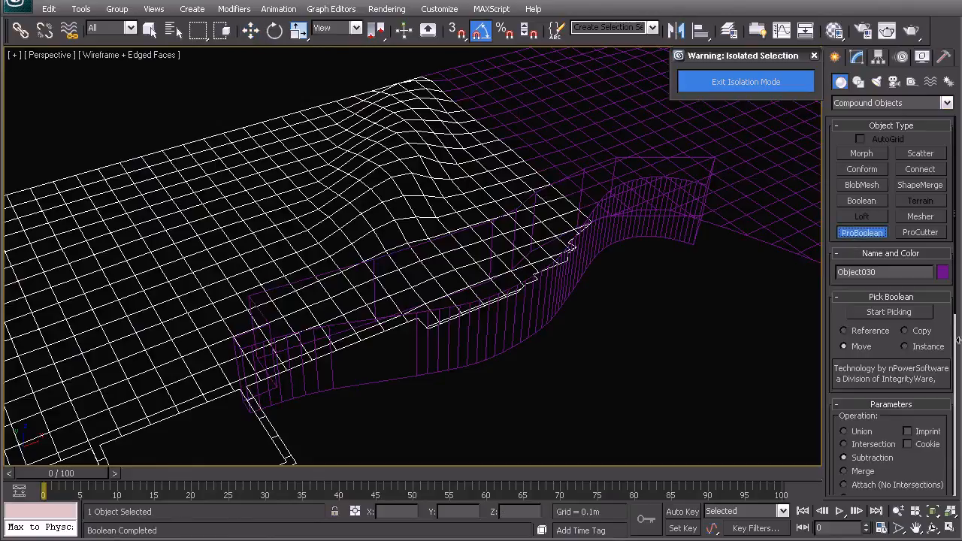
{"action": "scroll", "coordinate": [955, 304], "scroll_direction": "down", "scroll_amount": 10}
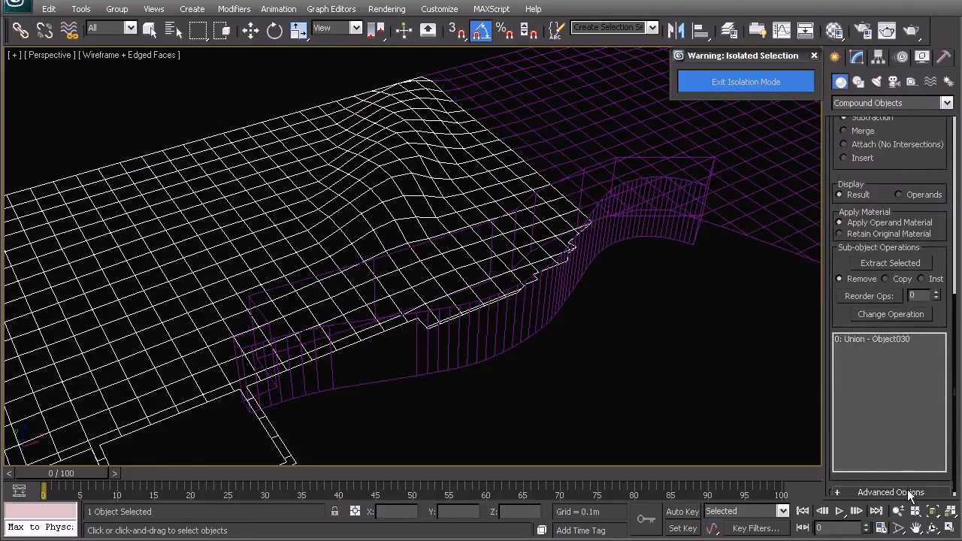
{"action": "left_click", "coordinate": [860, 482]}
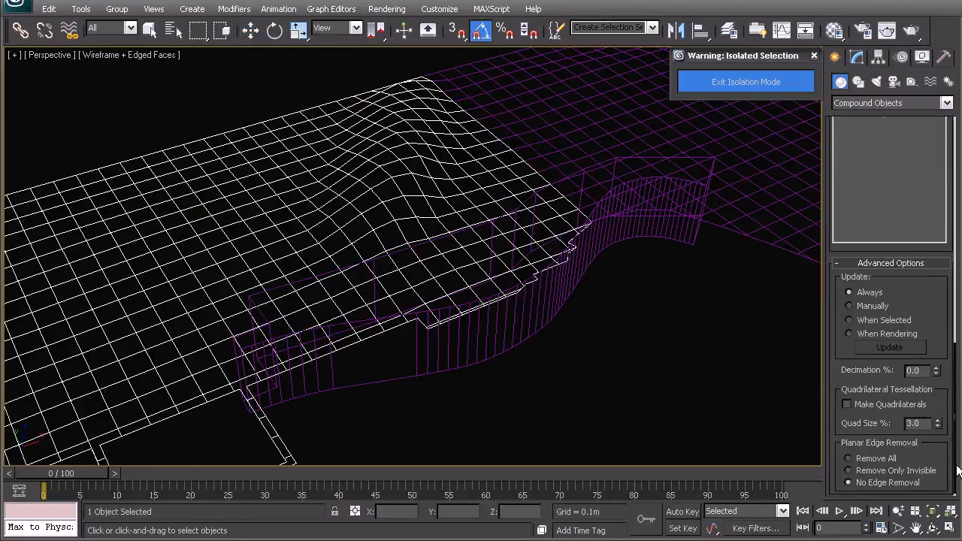
{"action": "scroll", "coordinate": [954, 451], "scroll_direction": "up", "scroll_amount": 10}
{"action": "left_click", "coordinate": [889, 228]}
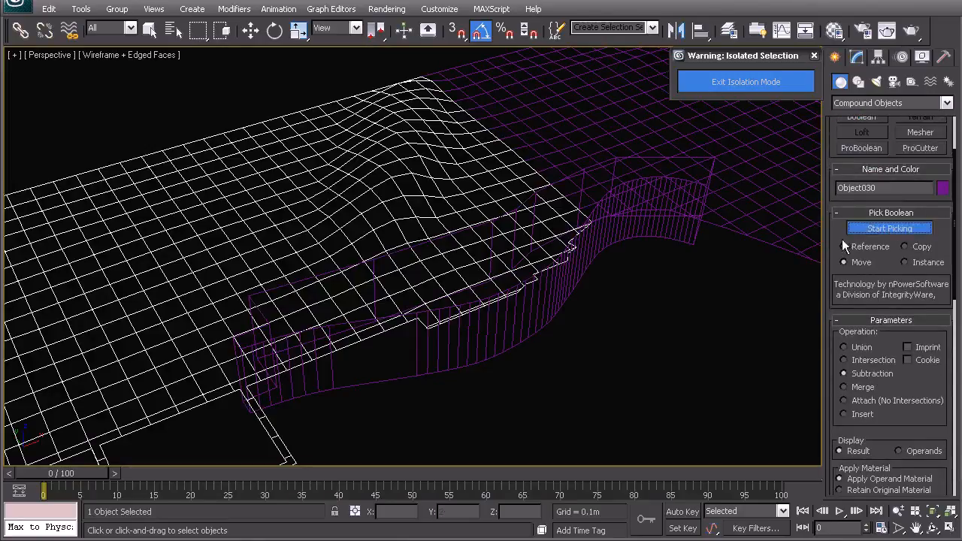
{"action": "left_click", "coordinate": [479, 354]}
{"action": "middle_click_drag", "start_coordinate": [438, 360], "coordinate": [441, 318]}
{"action": "key", "text": "w"}
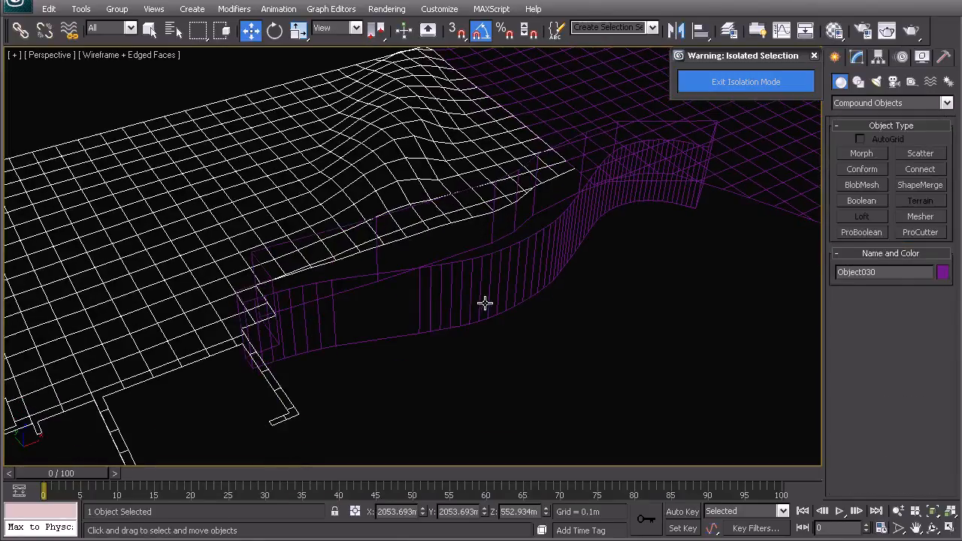
Step: Subtract the remaining extruded outline from the second terrain mesh with ProBoolean, using Subtraction and No Edge Removal
{"action": "middle_click_drag", "start_coordinate": [557, 223], "coordinate": [468, 335]}
{"action": "left_click", "coordinate": [587, 290]}
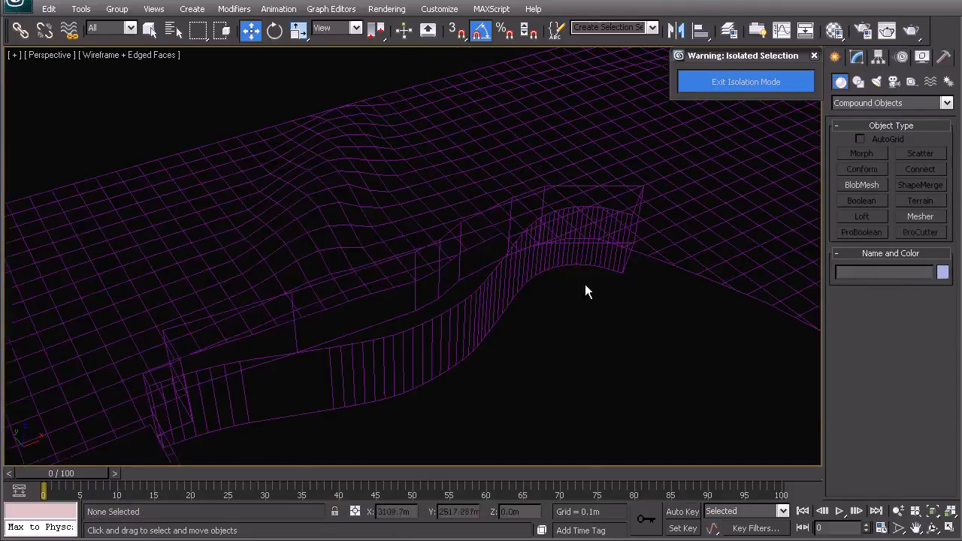
{"action": "left_click", "coordinate": [728, 251]}
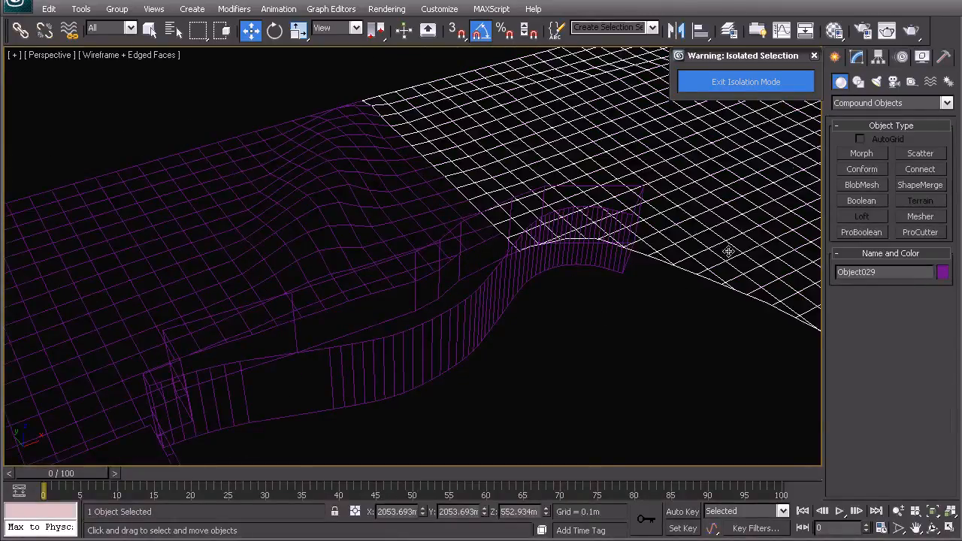
{"action": "left_click", "coordinate": [861, 232]}
{"action": "scroll", "coordinate": [928, 466], "scroll_direction": "down", "scroll_amount": 10}
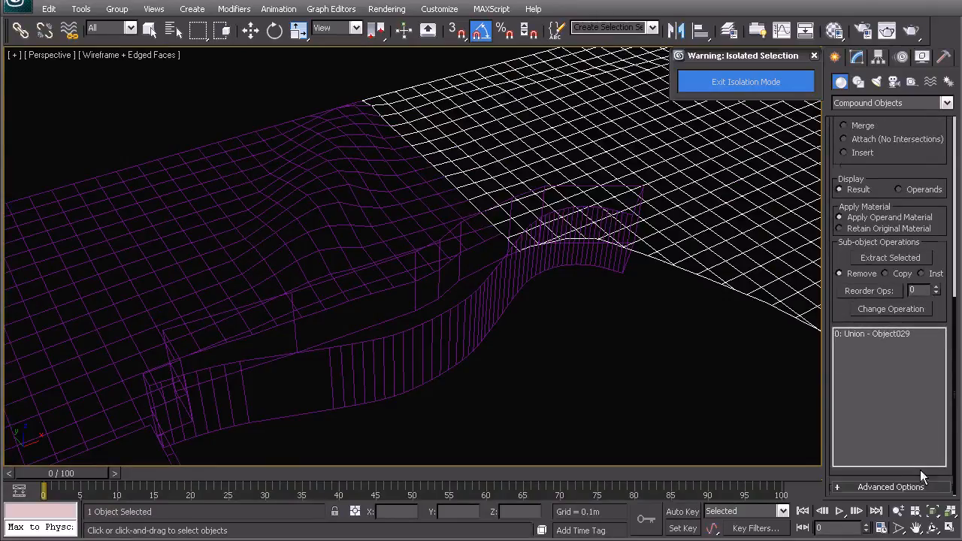
{"action": "left_click", "coordinate": [896, 486]}
{"action": "left_click", "coordinate": [876, 483]}
{"action": "left_click_drag", "start_coordinate": [957, 434], "coordinate": [950, 403]}
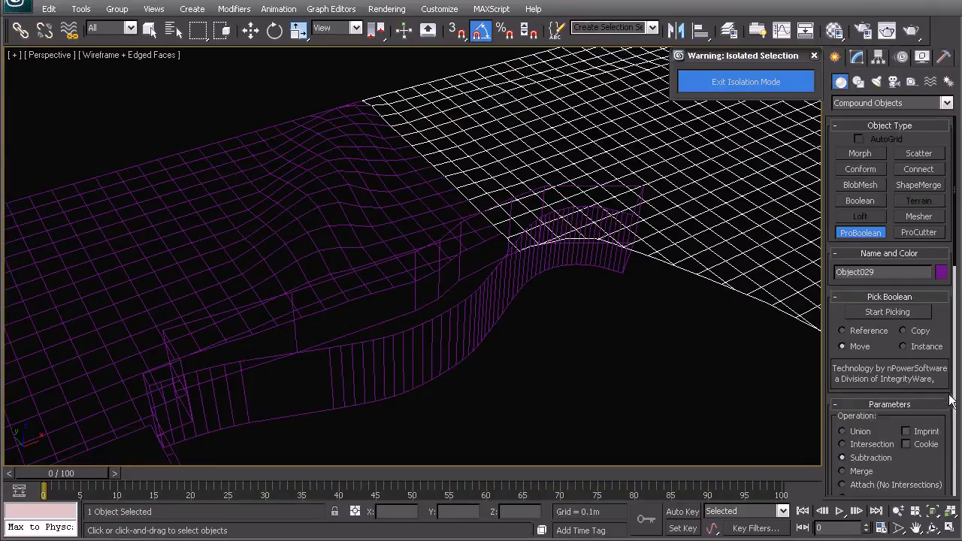
{"action": "left_click", "coordinate": [887, 312]}
{"action": "left_click", "coordinate": [568, 262]}
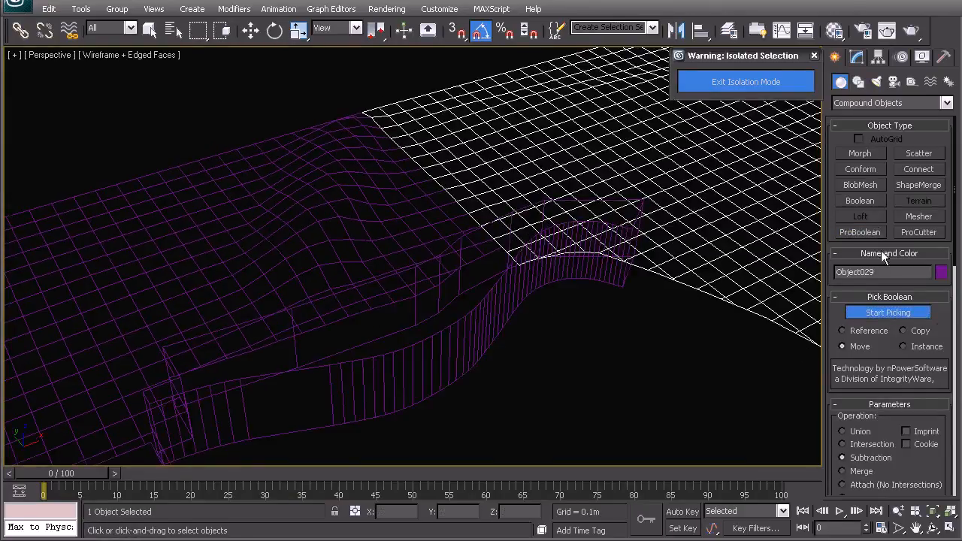
{"action": "left_click", "coordinate": [526, 289]}
{"action": "key", "text": "w"}
{"action": "left_click", "coordinate": [574, 317]}
{"action": "left_click", "coordinate": [528, 286]}
Step: Convert the second terrain mesh's ProBoolean object to an Editable Poly
{"action": "left_click", "coordinate": [857, 58]}
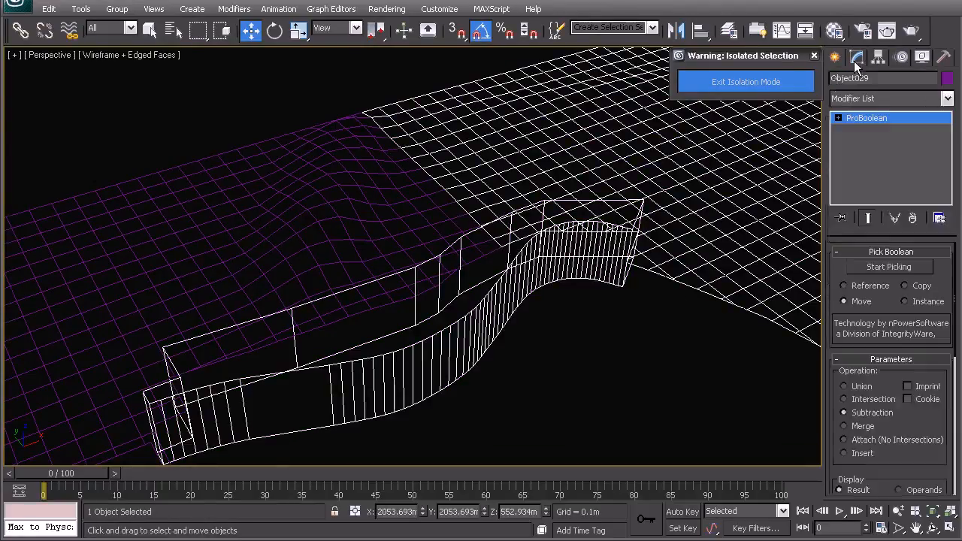
{"action": "right_click", "coordinate": [546, 254]}
{"action": "mouse_move", "coordinate": [646, 395]}
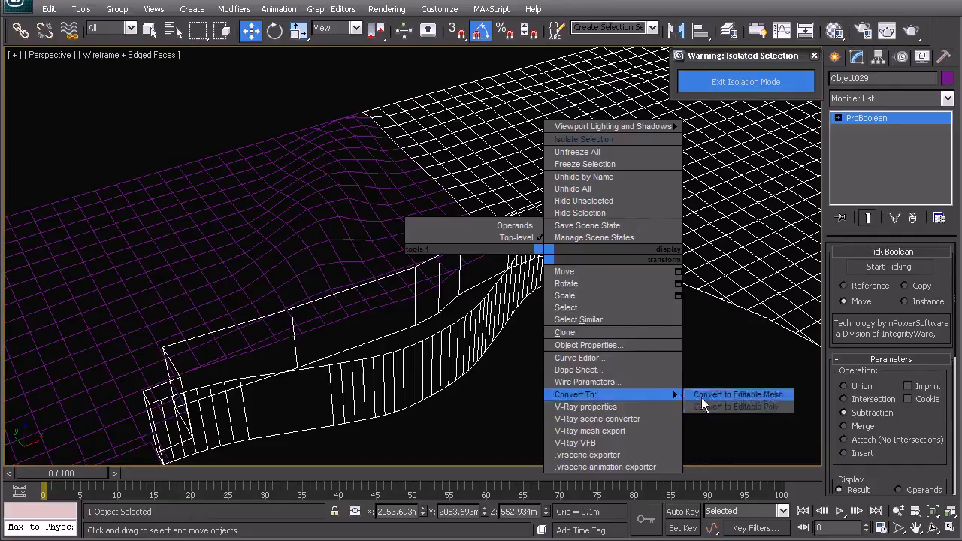
{"action": "left_click", "coordinate": [750, 395]}
Step: Delete the leftover extruded outline element from the second terrain mesh and leave element editing
{"action": "left_click", "coordinate": [926, 271]}
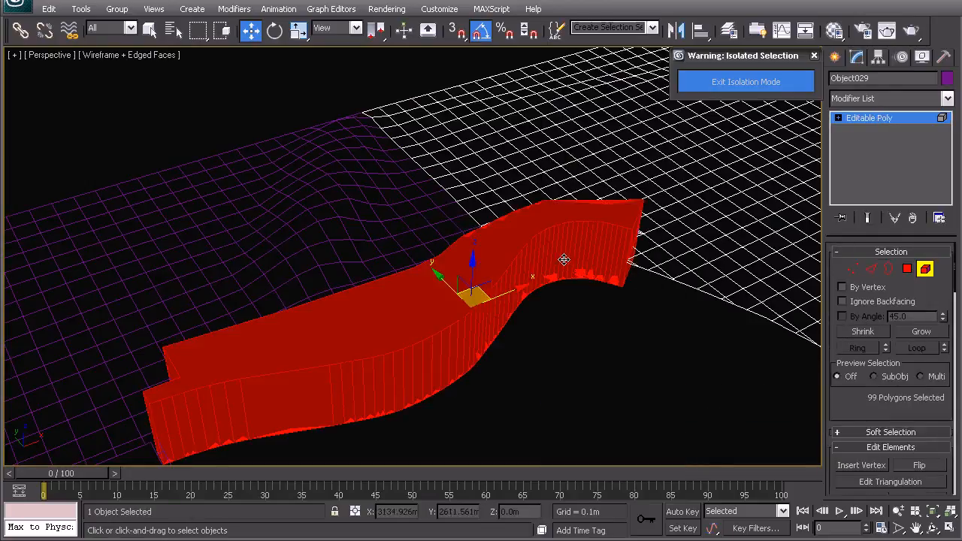
{"action": "left_click", "coordinate": [563, 261]}
{"action": "left_click", "coordinate": [562, 307]}
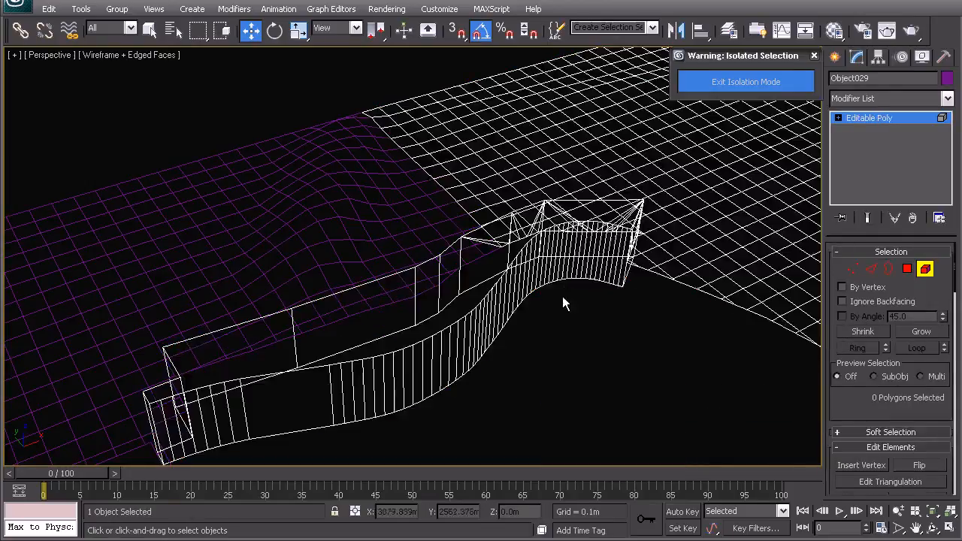
{"action": "left_click", "coordinate": [562, 270]}
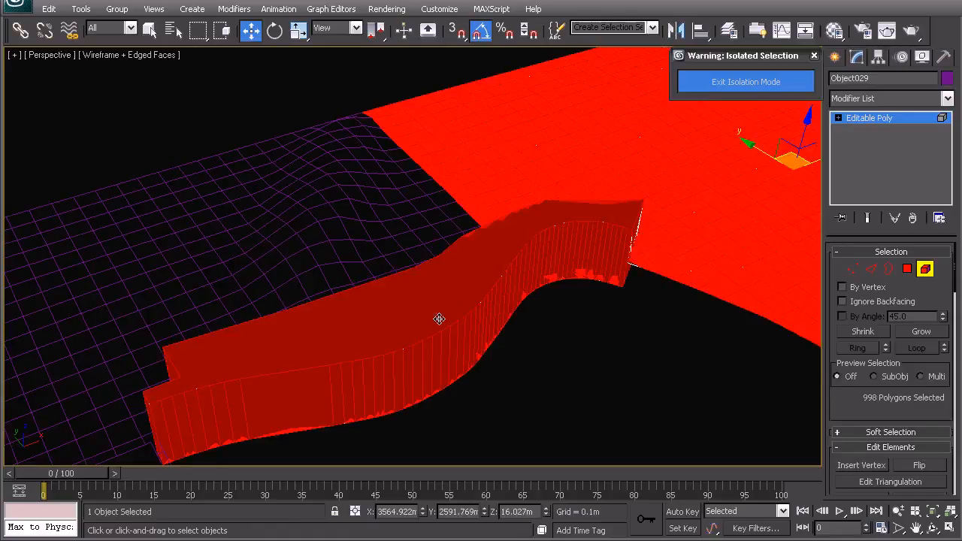
{"action": "left_click", "coordinate": [501, 374]}
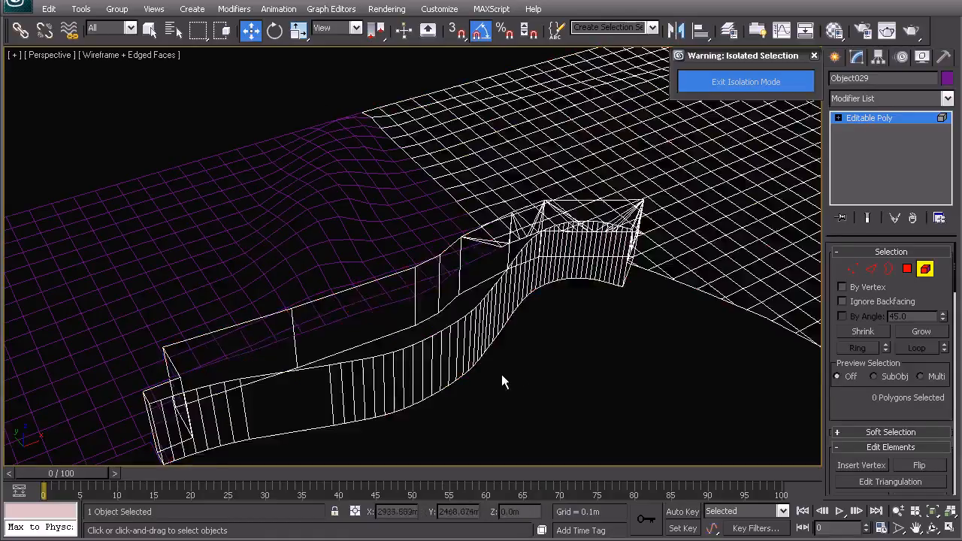
{"action": "key", "text": "ctrl+z"}
{"action": "key", "text": "ctrl+z"}
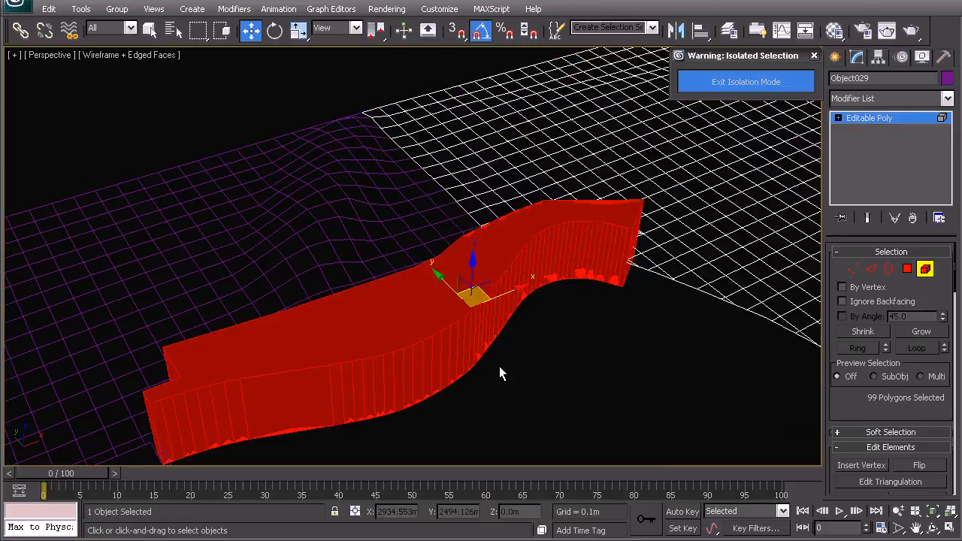
{"action": "key", "text": "Delete"}
{"action": "middle_click_drag", "start_coordinate": [551, 315], "coordinate": [517, 331]}
{"action": "right_click", "coordinate": [516, 330]}
{"action": "left_click", "coordinate": [492, 311]}
{"action": "left_click", "coordinate": [511, 342]}
Step: Paste the copied UVW Map modifier onto the first cut terrain mesh, and select the second terrain mesh
{"action": "scroll", "coordinate": [585, 192], "scroll_direction": "down", "scroll_amount": 3}
{"action": "left_click", "coordinate": [584, 192]}
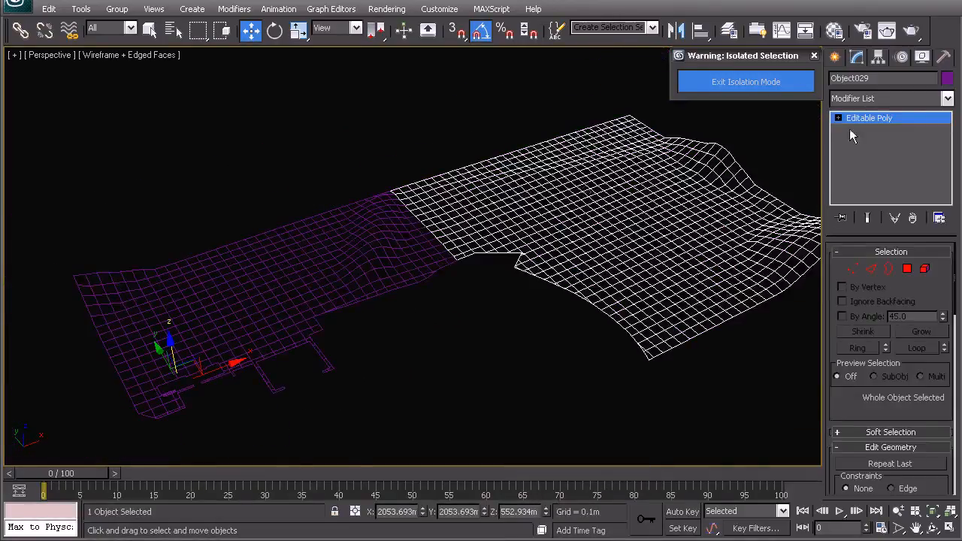
{"action": "left_click", "coordinate": [381, 234]}
{"action": "right_click", "coordinate": [846, 122]}
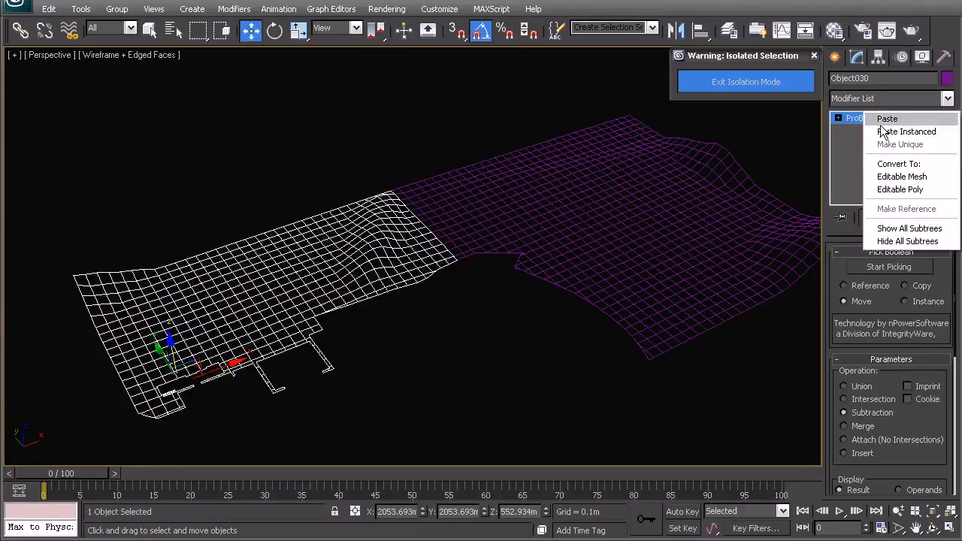
{"action": "left_click", "coordinate": [872, 130]}
{"action": "left_click", "coordinate": [680, 384]}
{"action": "left_click", "coordinate": [564, 204]}
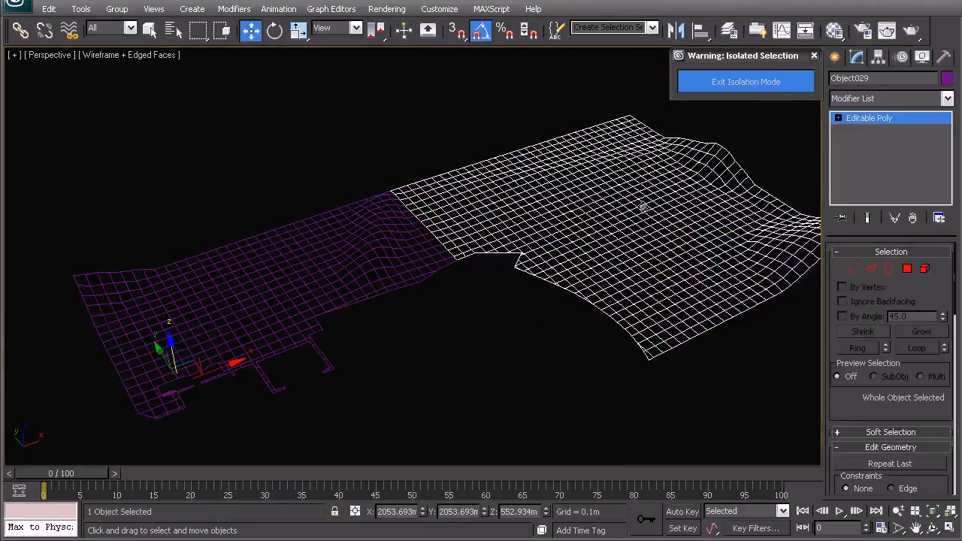
{"action": "key", "text": "z"}
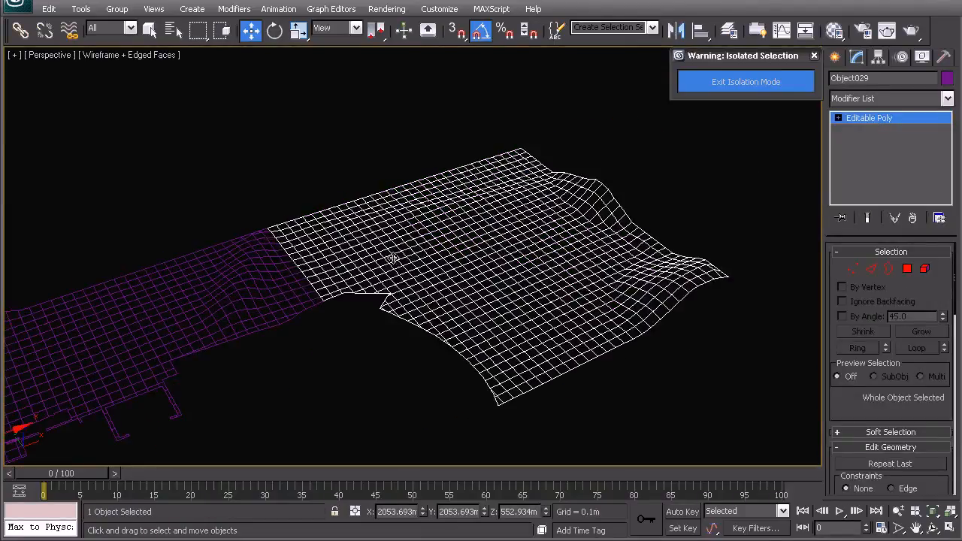
Step: Paste the copied UVW Map modifier onto the second cut terrain mesh and exit isolation mode
{"action": "key", "text": "shift+z"}
{"action": "left_click", "coordinate": [279, 275]}
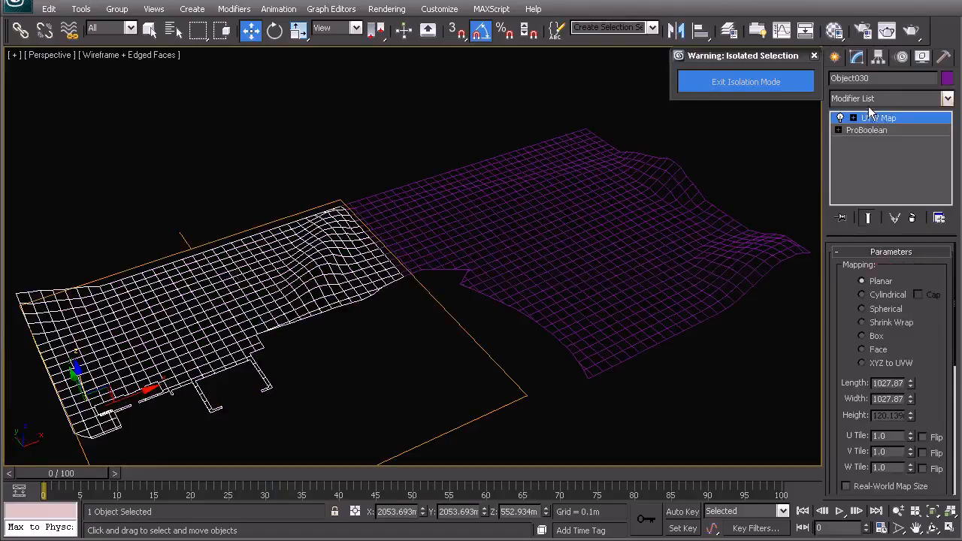
{"action": "left_click", "coordinate": [602, 212]}
{"action": "left_click", "coordinate": [740, 82]}
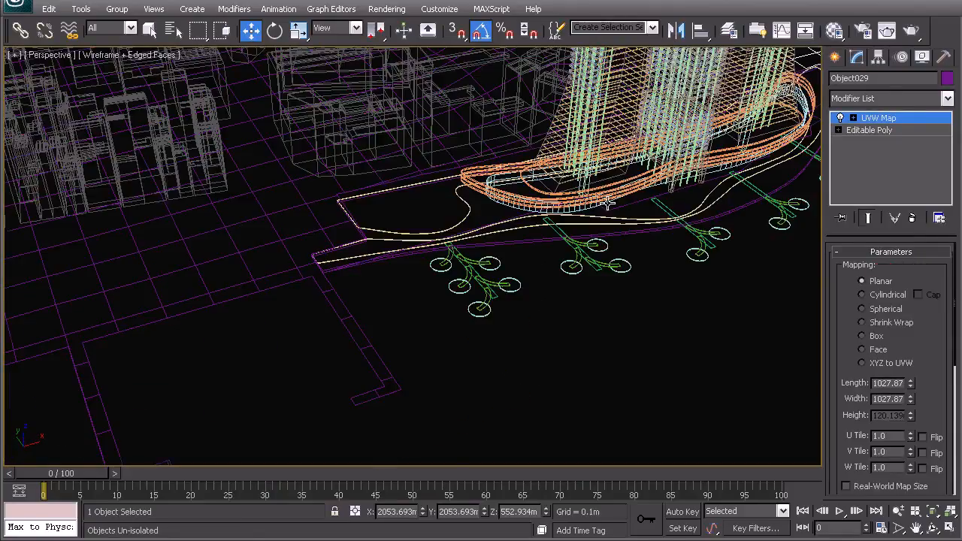
Step: Examine the second terrain mesh's satellite texture in shaded view against the surrounding terrain
{"action": "key", "text": "z"}
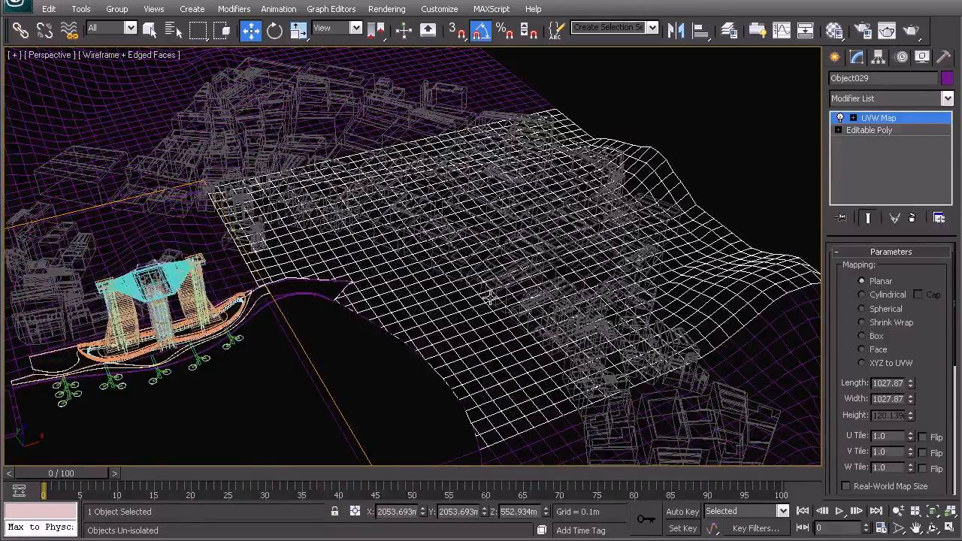
{"action": "key", "text": "F3"}
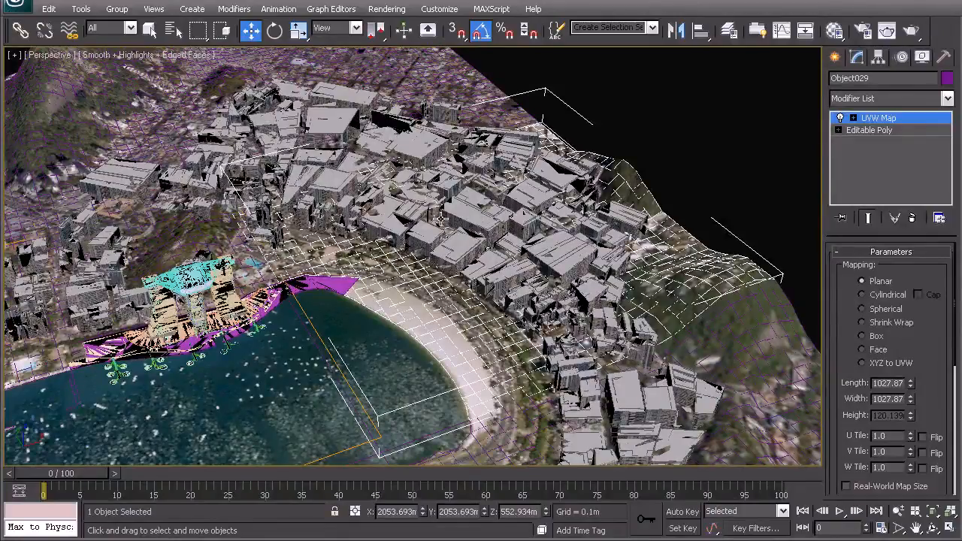
{"action": "key", "text": "F3"}
{"action": "middle_click_drag", "start_coordinate": [437, 215], "coordinate": [538, 250], "text": "alt"}
{"action": "left_click", "coordinate": [687, 120]}
{"action": "left_click", "coordinate": [476, 293]}
{"action": "middle_click_drag", "start_coordinate": [461, 314], "coordinate": [475, 289], "text": "alt"}
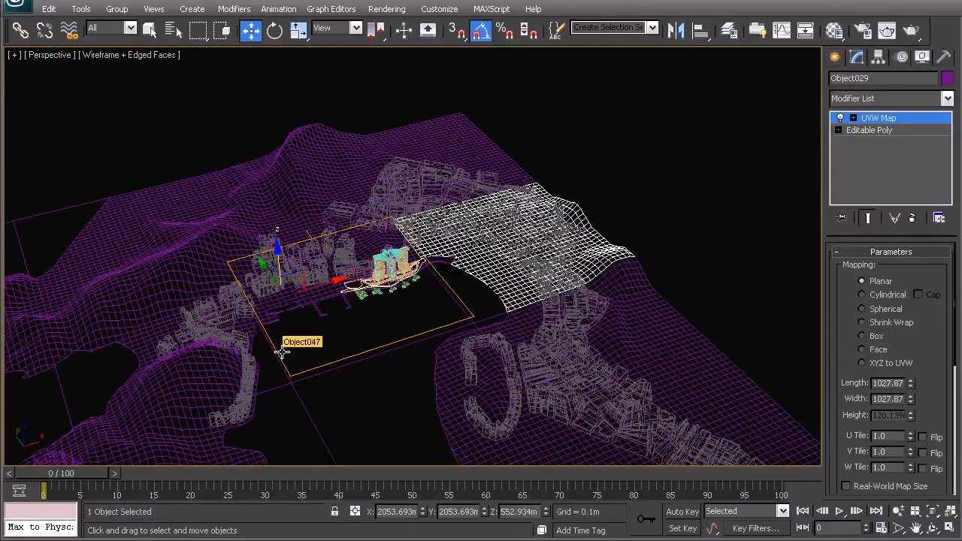
Step: Examine in shaded view how the cut terrain edges meet the waterfront platform, and return to wireframe display
{"action": "scroll", "coordinate": [443, 251], "scroll_direction": "up", "scroll_amount": 5}
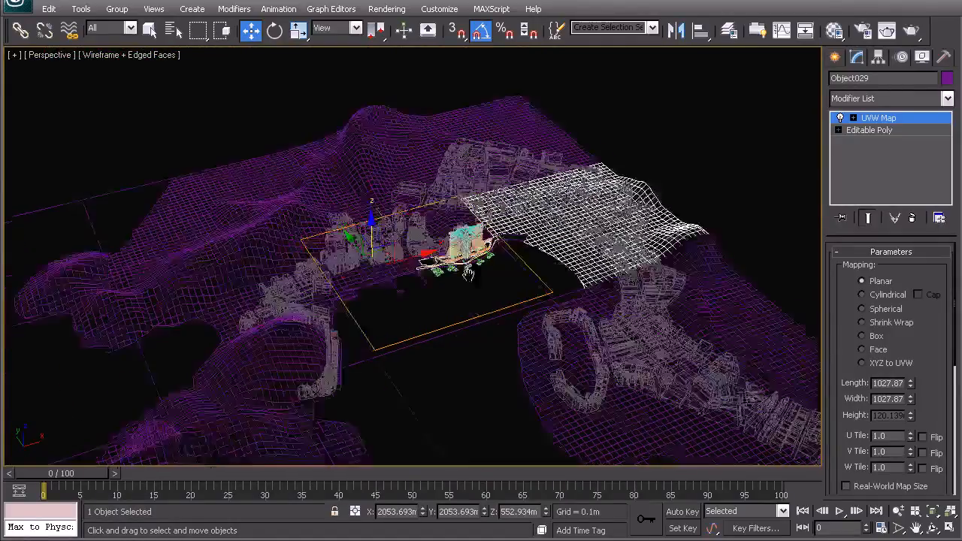
{"action": "middle_click_drag", "start_coordinate": [443, 250], "coordinate": [337, 263]}
{"action": "middle_click_drag", "start_coordinate": [494, 200], "coordinate": [476, 217]}
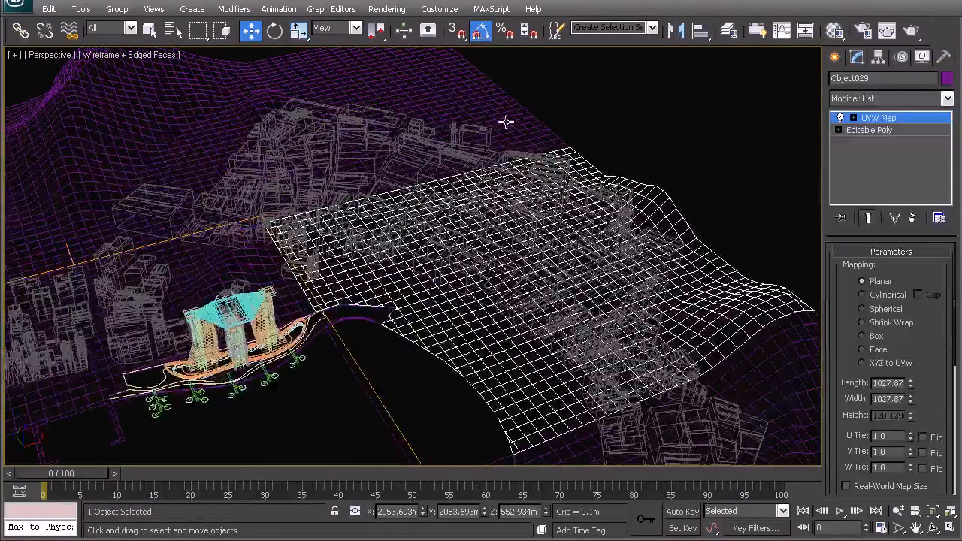
{"action": "mouse_move", "coordinate": [367, 257]}
{"action": "middle_mouse_down"}
{"action": "mouse_move", "coordinate": [554, 169]}
{"action": "mouse_move", "coordinate": [568, 147]}
{"action": "middle_mouse_up"}
{"action": "key", "text": "F3"}
{"action": "scroll", "coordinate": [432, 259], "scroll_direction": "up", "scroll_amount": 7}
{"action": "middle_click_drag", "start_coordinate": [147, 345], "coordinate": [619, 258]}
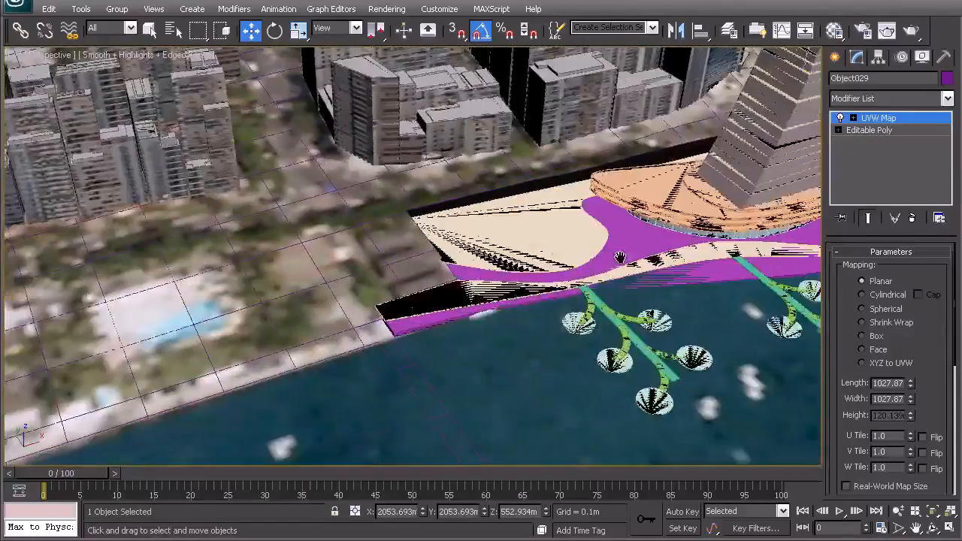
{"action": "scroll", "coordinate": [371, 251], "scroll_direction": "up", "scroll_amount": 6}
{"action": "middle_click_drag", "start_coordinate": [371, 251], "coordinate": [241, 310]}
{"action": "scroll", "coordinate": [379, 229], "scroll_direction": "down", "scroll_amount": 5}
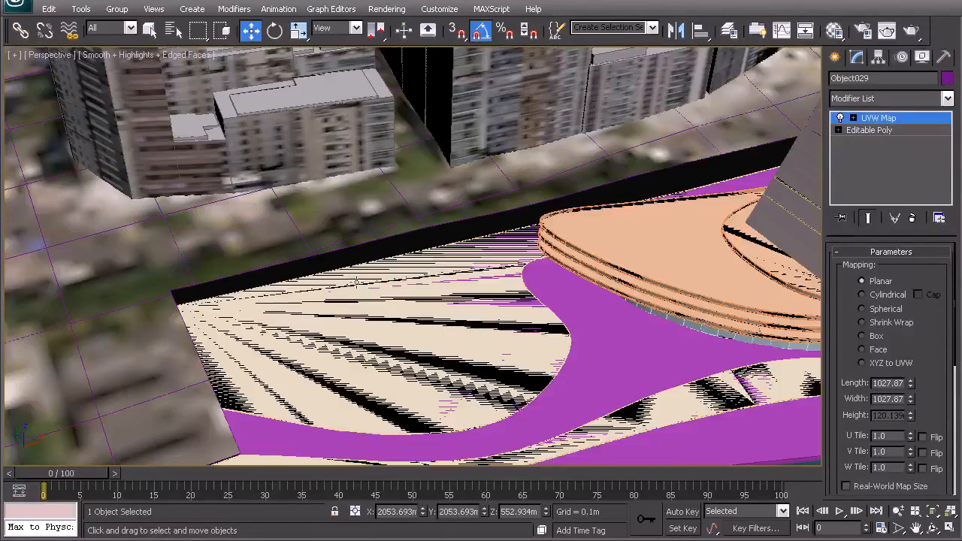
{"action": "key", "text": "F3"}
{"action": "left_click", "coordinate": [326, 273]}
{"action": "right_click", "coordinate": [326, 273]}
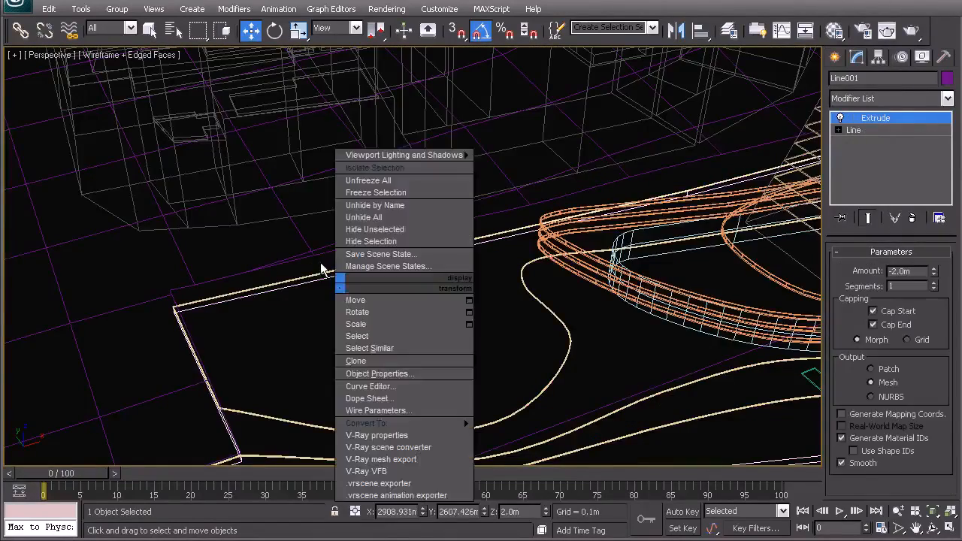
{"action": "left_click", "coordinate": [304, 314]}
Step: Select the first cut terrain mesh behind the towers and isolate it
{"action": "scroll", "coordinate": [301, 317], "scroll_direction": "down", "scroll_amount": 4}
{"action": "middle_click_drag", "start_coordinate": [301, 318], "coordinate": [368, 308], "text": "alt"}
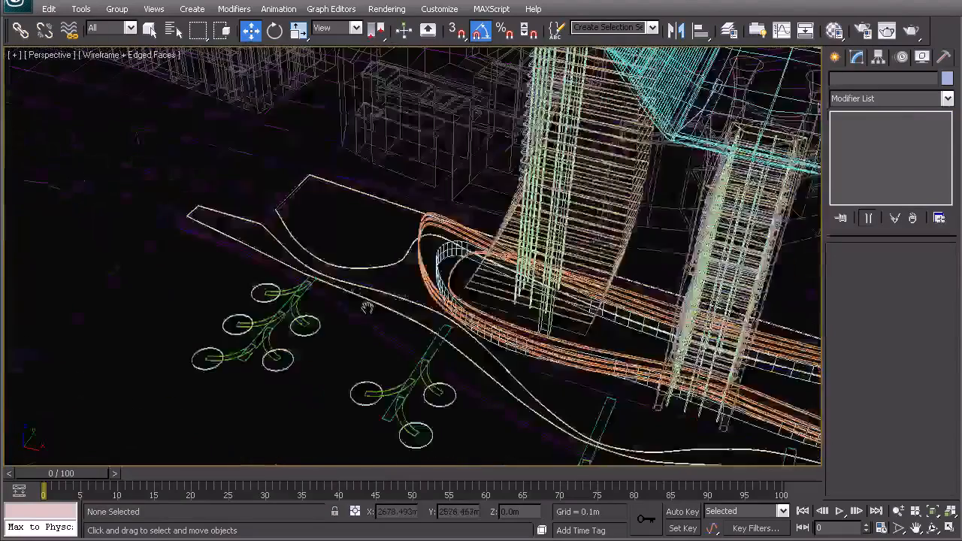
{"action": "scroll", "coordinate": [300, 264], "scroll_direction": "up", "scroll_amount": 6}
{"action": "middle_click_drag", "start_coordinate": [300, 264], "coordinate": [328, 277]}
{"action": "left_click", "coordinate": [363, 90]}
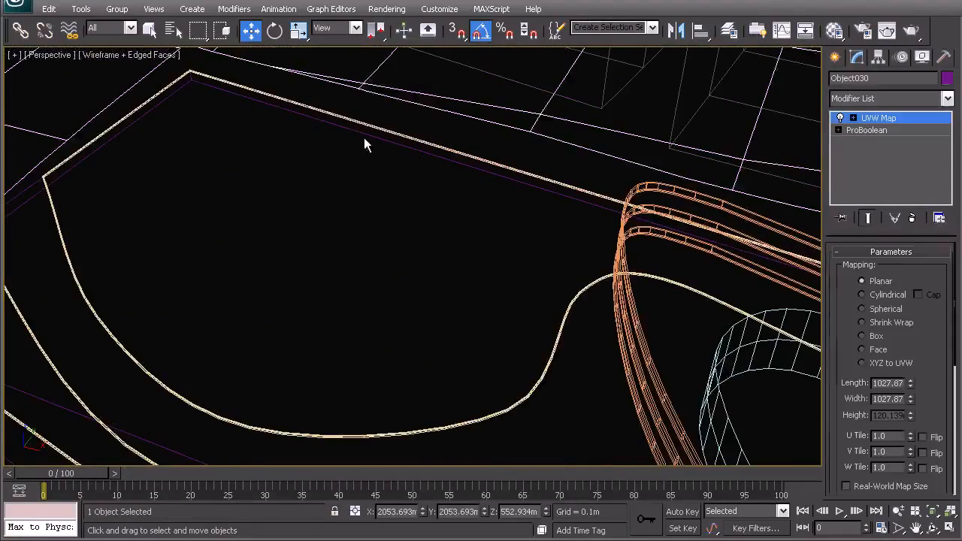
{"action": "scroll", "coordinate": [378, 218], "scroll_direction": "down", "scroll_amount": 4}
{"action": "scroll", "coordinate": [379, 219], "scroll_direction": "down", "scroll_amount": 5}
{"action": "middle_click_drag", "start_coordinate": [499, 350], "coordinate": [292, 260]}
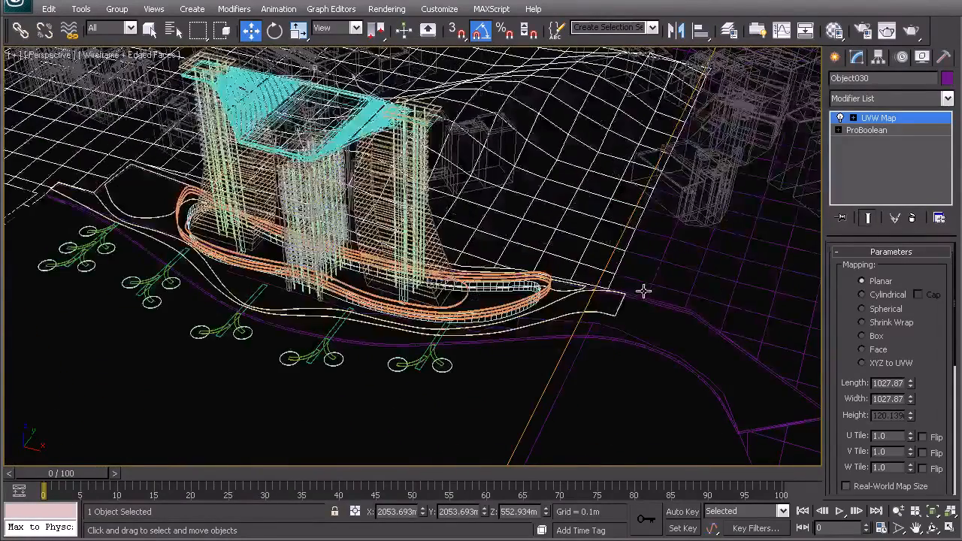
{"action": "right_click", "coordinate": [560, 271]}
{"action": "left_click", "coordinate": [598, 154]}
{"action": "middle_click_drag", "start_coordinate": [449, 199], "coordinate": [450, 204]}
{"action": "scroll", "coordinate": [449, 205], "scroll_direction": "up", "scroll_amount": 3}
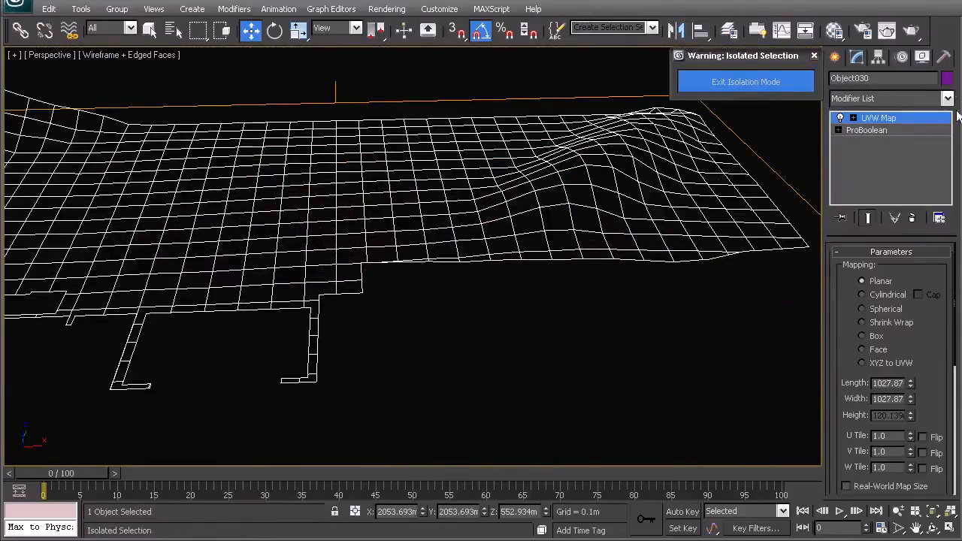
Step: Add an Edit Poly modifier between ProBoolean and UVW Map, and collapse the stack to it as an Editable Poly
{"action": "left_click", "coordinate": [866, 130]}
{"action": "left_click", "coordinate": [873, 100]}
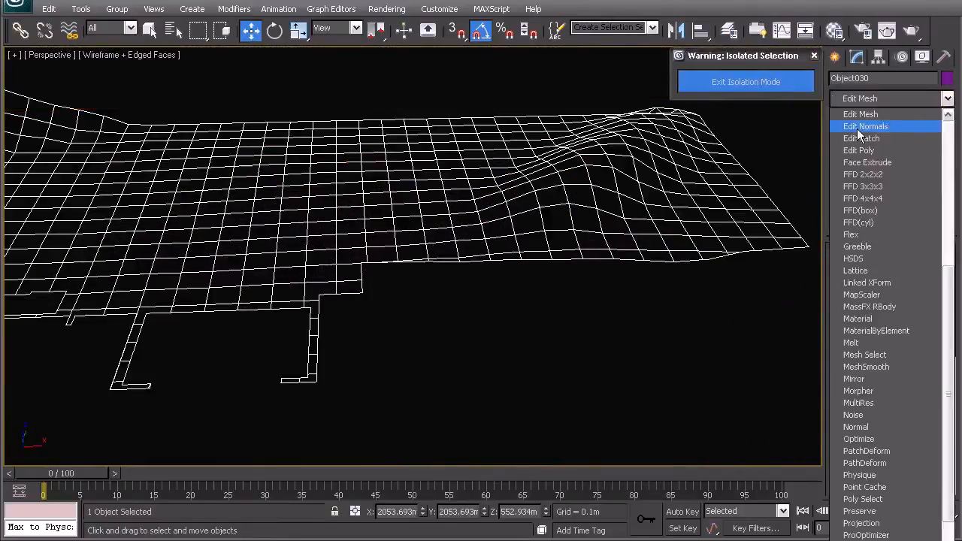
{"action": "left_click", "coordinate": [861, 151]}
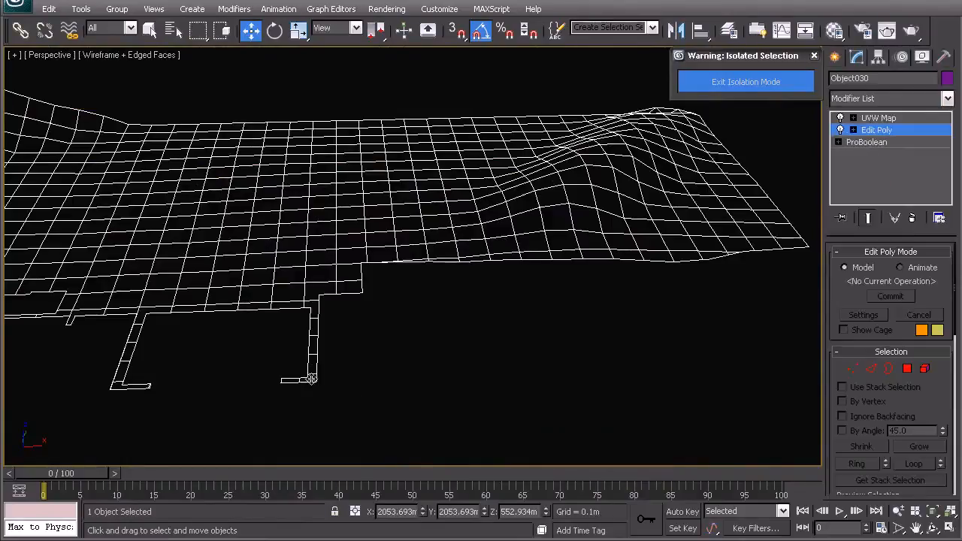
{"action": "right_click", "coordinate": [868, 132]}
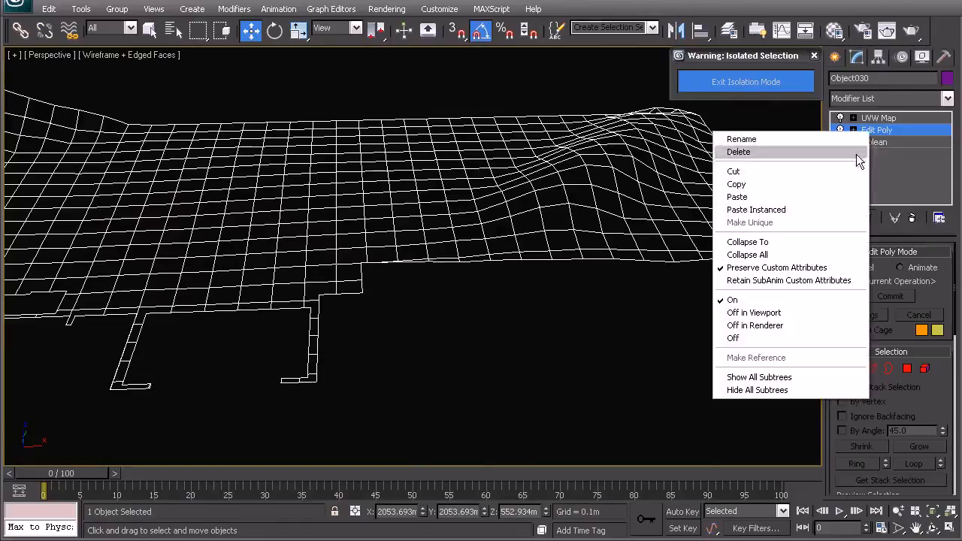
{"action": "left_click", "coordinate": [748, 242]}
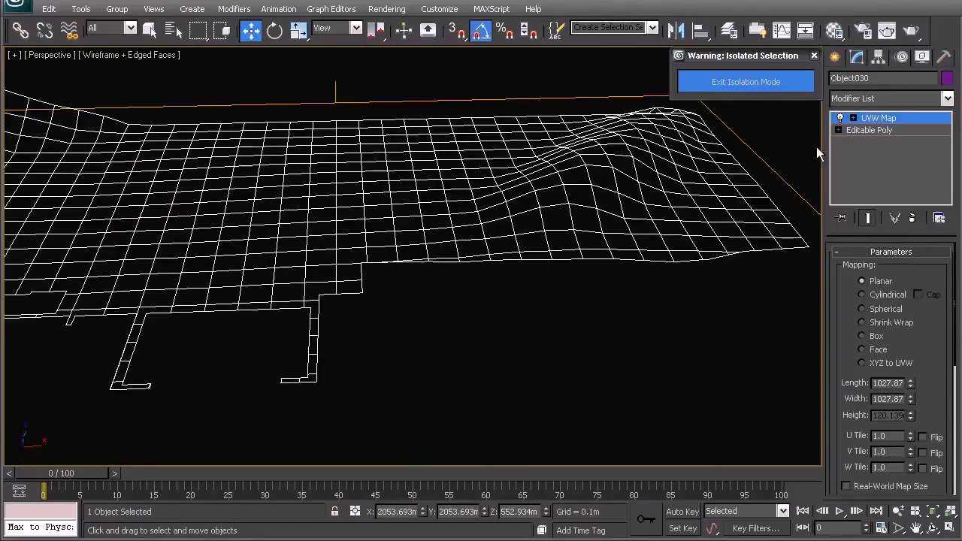
Step: Delete the polygons of the thin L-shaped pier nearest the stepped corner of the isolated terrain mesh
{"action": "left_click", "coordinate": [865, 130]}
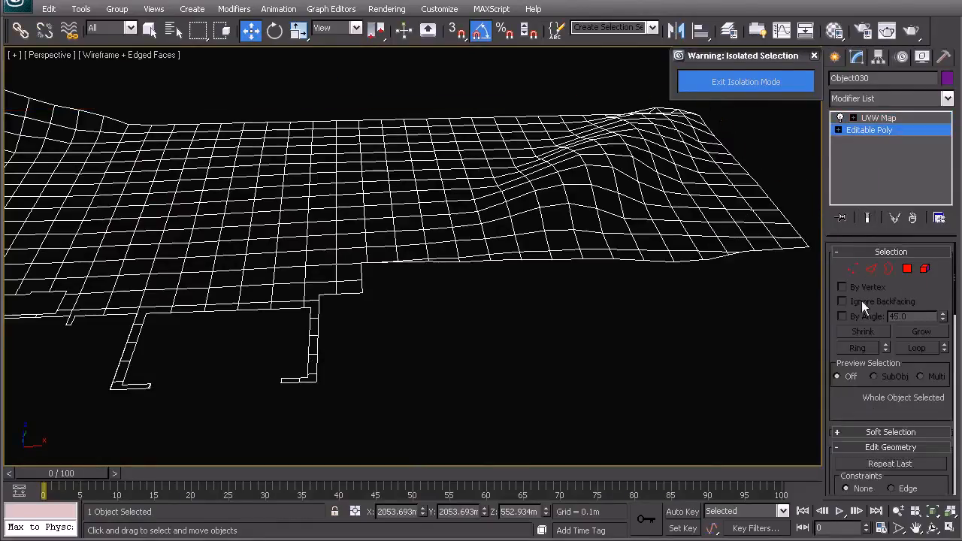
{"action": "left_click", "coordinate": [907, 268]}
{"action": "middle_click_drag", "start_coordinate": [794, 285], "coordinate": [530, 322]}
{"action": "left_click_drag", "start_coordinate": [302, 434], "coordinate": [210, 328]}
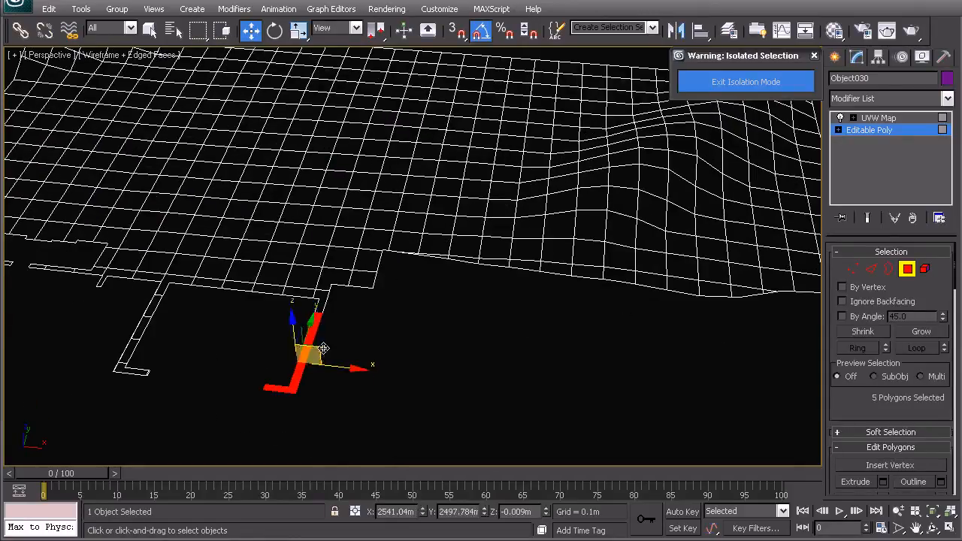
{"action": "left_click", "coordinate": [321, 347]}
{"action": "middle_click_drag", "start_coordinate": [322, 347], "coordinate": [468, 316]}
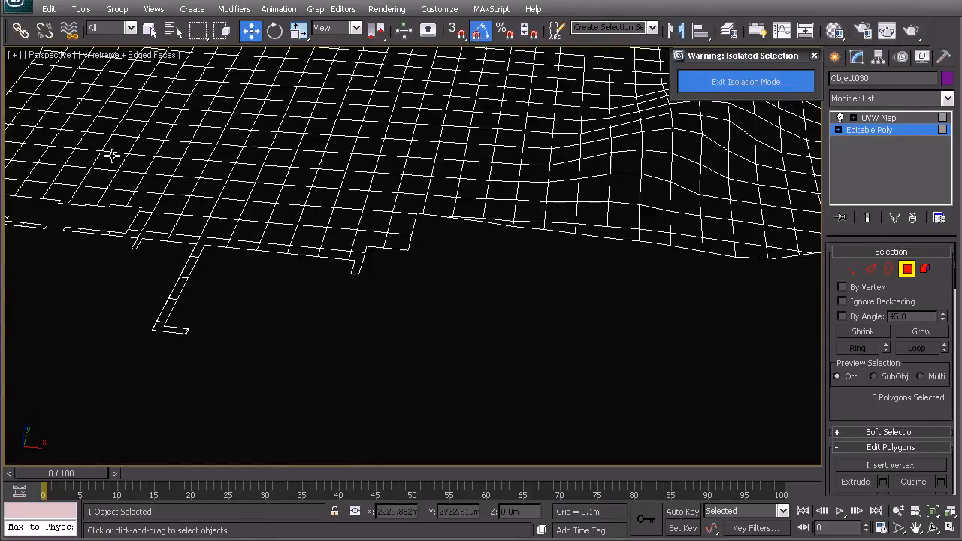
Step: Remove the leftover pier stub's vertices in the Top view to straighten the shoreline edge, and leave vertex editing
{"action": "left_click", "coordinate": [854, 269]}
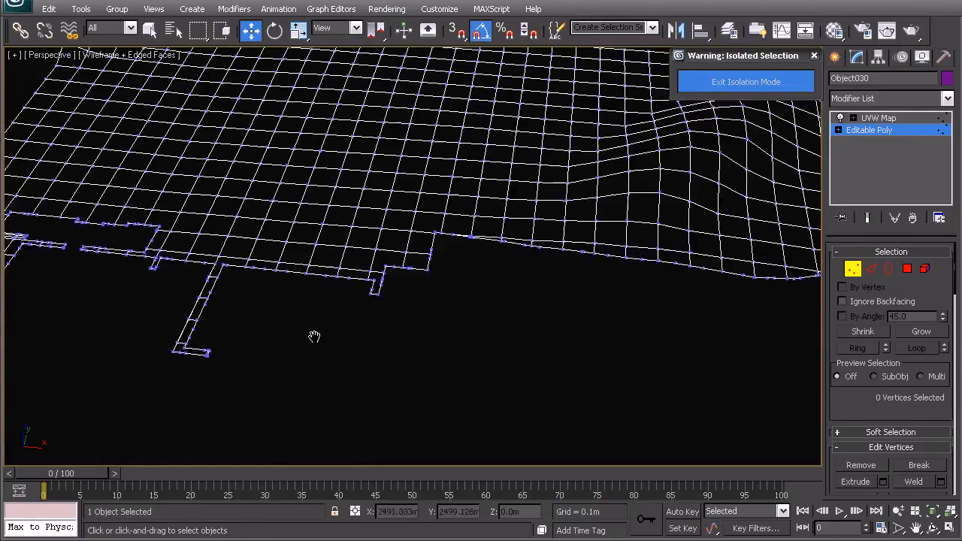
{"action": "key", "text": "t"}
{"action": "scroll", "coordinate": [406, 315], "scroll_direction": "up", "scroll_amount": 5}
{"action": "scroll", "coordinate": [476, 401], "scroll_direction": "up", "scroll_amount": 4}
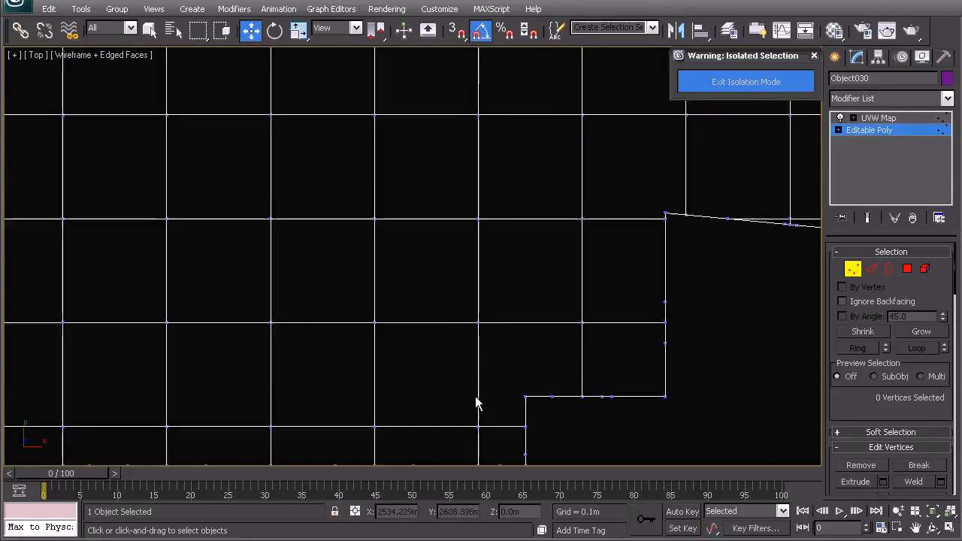
{"action": "left_click_drag", "start_coordinate": [541, 356], "coordinate": [395, 223]}
{"action": "middle_click_drag", "start_coordinate": [521, 248], "coordinate": [465, 334]}
{"action": "scroll", "coordinate": [465, 333], "scroll_direction": "up", "scroll_amount": 2}
{"action": "left_click_drag", "start_coordinate": [487, 387], "coordinate": [476, 273], "text": "ctrl"}
{"action": "left_click", "coordinate": [373, 292], "text": "ctrl"}
{"action": "right_click", "coordinate": [476, 273]}
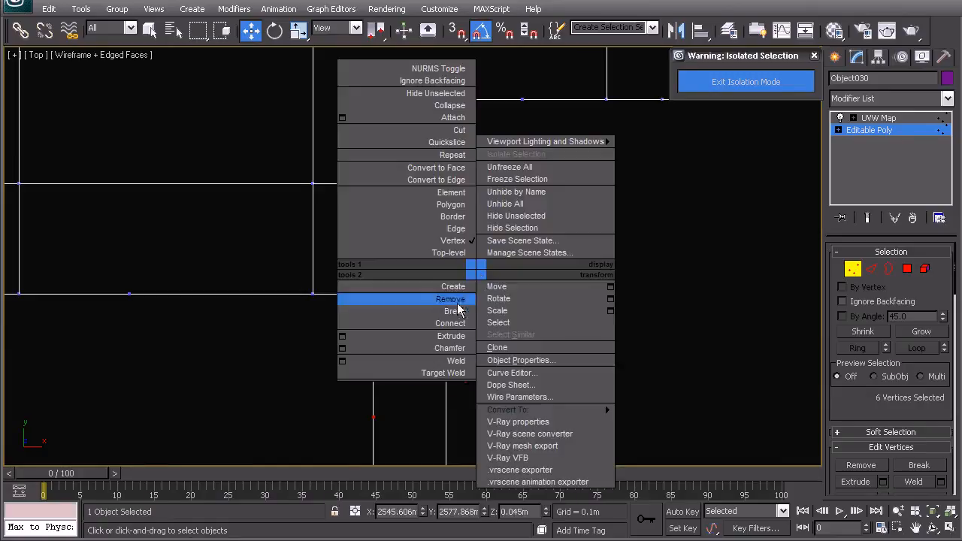
{"action": "left_click", "coordinate": [466, 298]}
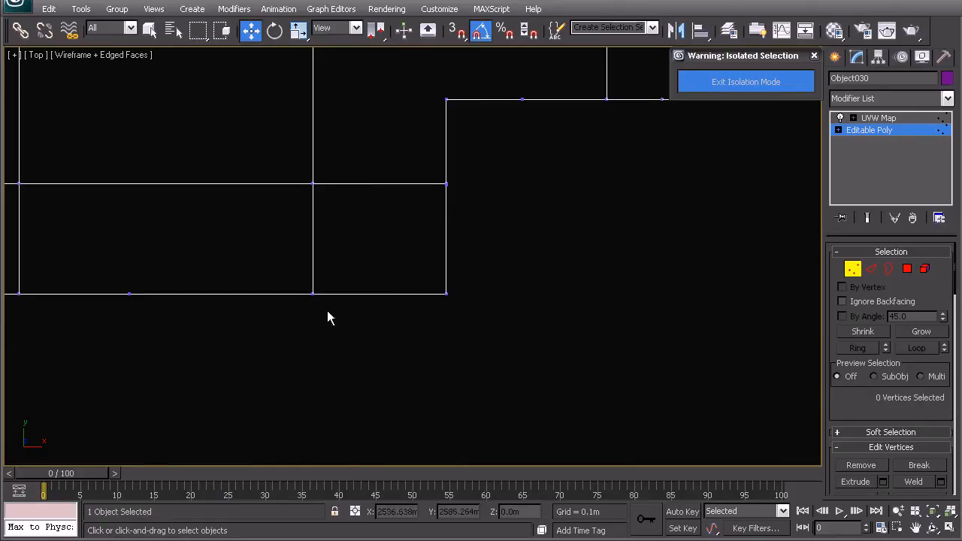
{"action": "right_click", "coordinate": [451, 258]}
{"action": "left_click", "coordinate": [432, 248]}
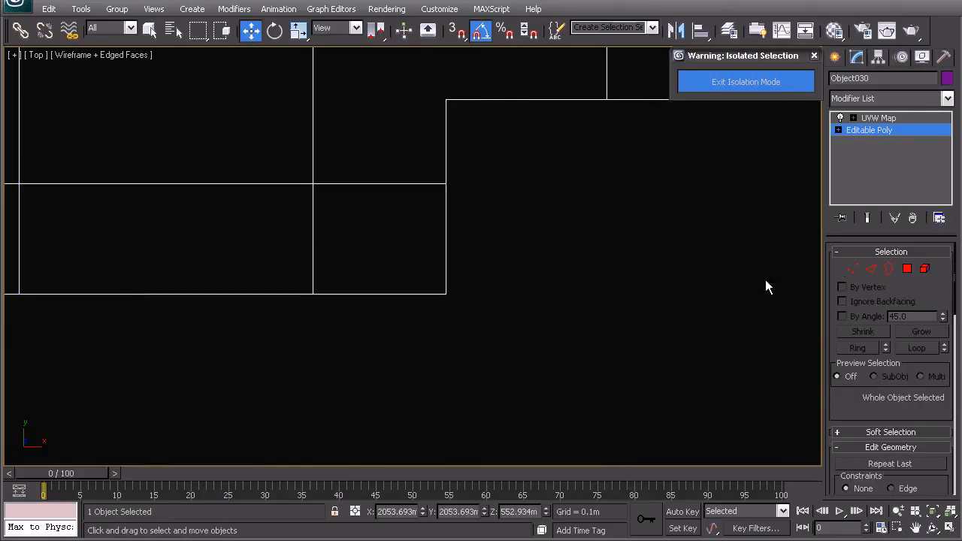
Step: Select the border edges of the stepped cut outline beside the removed pier in the Top view
{"action": "left_click", "coordinate": [870, 268]}
{"action": "left_click", "coordinate": [447, 248]}
{"action": "left_click", "coordinate": [448, 148], "text": "ctrl"}
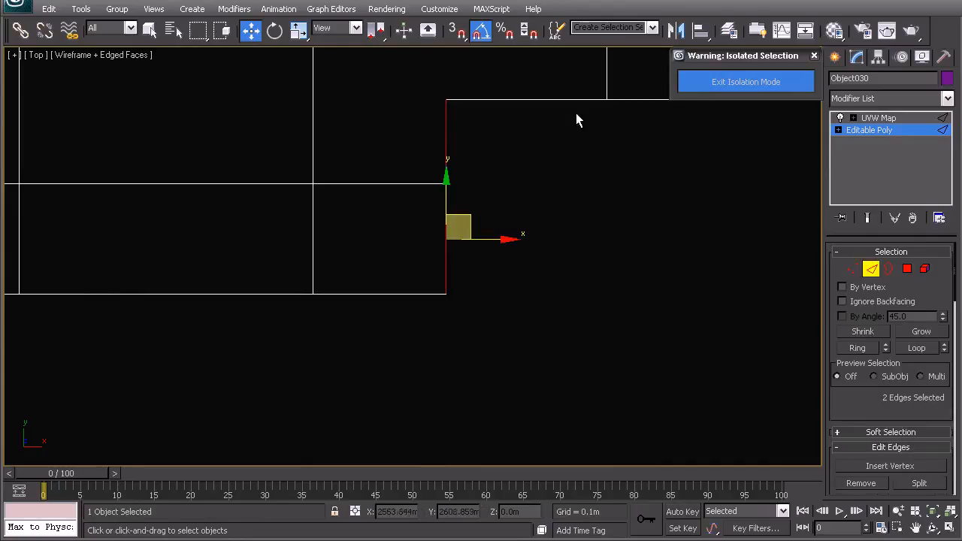
{"action": "left_click", "coordinate": [549, 101], "text": "ctrl"}
{"action": "scroll", "coordinate": [543, 113], "scroll_direction": "down", "scroll_amount": 3}
{"action": "middle_click_drag", "start_coordinate": [524, 151], "coordinate": [382, 255]}
{"action": "left_click", "coordinate": [453, 281], "text": "ctrl"}
{"action": "left_click", "coordinate": [311, 282], "text": "ctrl"}
{"action": "left_click", "coordinate": [381, 280], "text": "ctrl"}
{"action": "middle_click_drag", "start_coordinate": [391, 296], "coordinate": [384, 259]}
Step: Switch to the Perspective view with window selection and add the stepped outline's remaining edge segments to the selection
{"action": "key", "text": "p"}
{"action": "scroll", "coordinate": [406, 290], "scroll_direction": "up", "scroll_amount": 3}
{"action": "middle_click_drag", "start_coordinate": [424, 299], "coordinate": [556, 206], "text": "alt"}
{"action": "left_click", "coordinate": [492, 184], "text": "ctrl"}
{"action": "left_click", "coordinate": [223, 32]}
{"action": "left_click_drag", "start_coordinate": [439, 144], "coordinate": [490, 299], "text": "ctrl"}
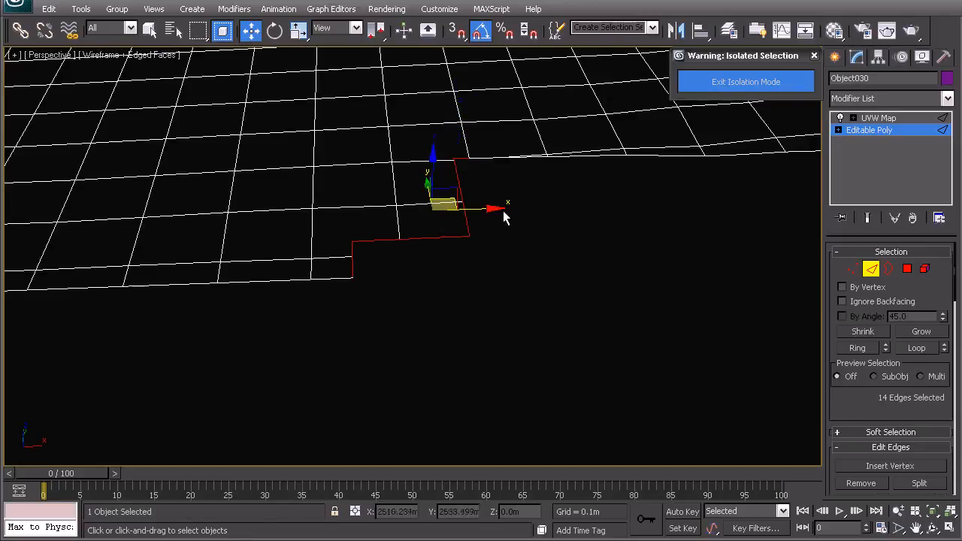
Step: Add the shoreline edges just past the stepped corner to the selection, and undo the Loop expansion
{"action": "left_click_drag", "start_coordinate": [453, 138], "coordinate": [686, 194]}
{"action": "left_click_drag", "start_coordinate": [546, 180], "coordinate": [536, 170], "text": "ctrl"}
{"action": "scroll", "coordinate": [487, 315], "scroll_direction": "up", "scroll_amount": 4}
{"action": "left_click", "coordinate": [659, 263], "text": "ctrl"}
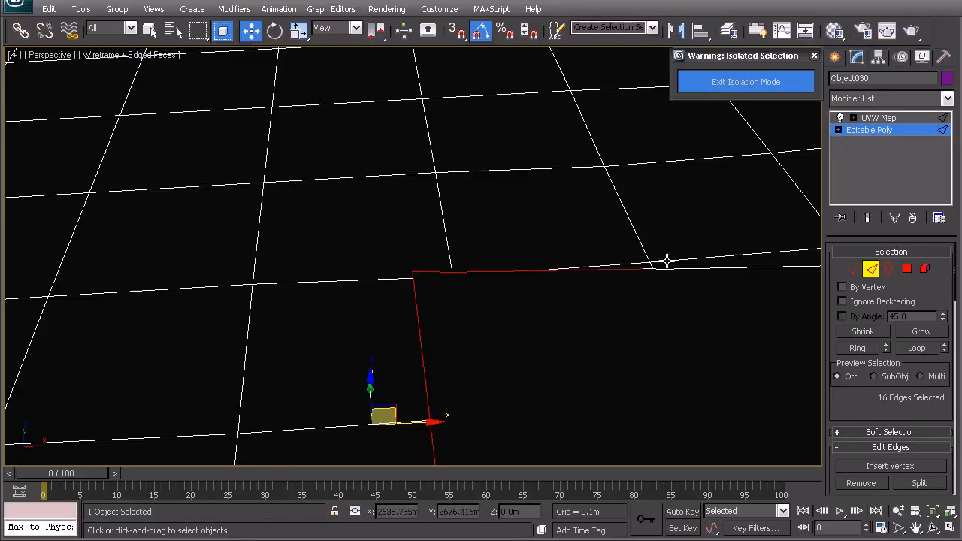
{"action": "left_click", "coordinate": [916, 348]}
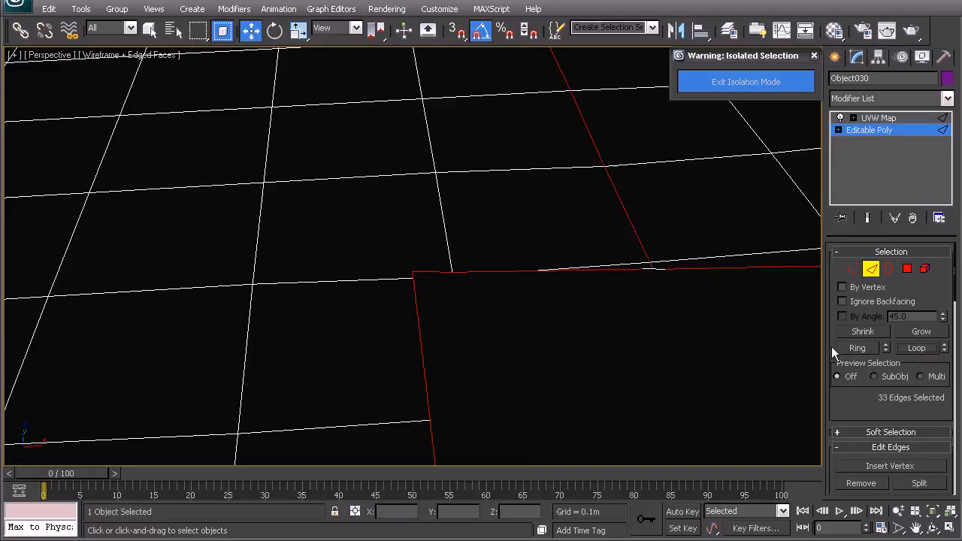
{"action": "key", "text": "ctrl+z"}
Step: Pick up the short missed border segments along the shoreline near the stepped corner
{"action": "middle_click_drag", "start_coordinate": [635, 285], "coordinate": [601, 301]}
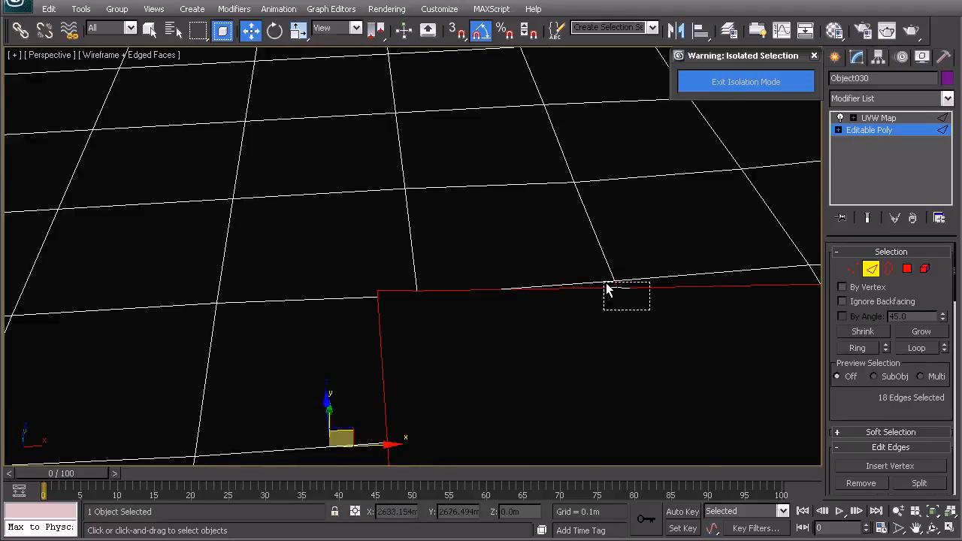
{"action": "left_click_drag", "start_coordinate": [605, 283], "coordinate": [604, 282], "text": "ctrl"}
{"action": "middle_click_drag", "start_coordinate": [590, 304], "coordinate": [481, 335]}
{"action": "scroll", "coordinate": [481, 335], "scroll_direction": "up", "scroll_amount": 5}
{"action": "scroll", "coordinate": [525, 361], "scroll_direction": "down", "scroll_amount": 6}
{"action": "middle_click_drag", "start_coordinate": [624, 351], "coordinate": [406, 331]}
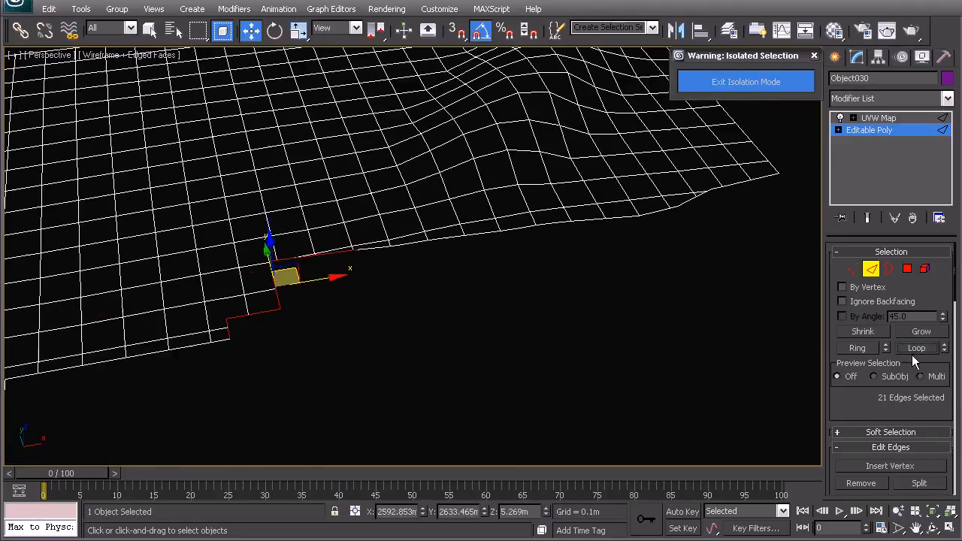
Step: Add the shoreline border edges just beyond the stepped corner to the edge selection
{"action": "scroll", "coordinate": [416, 323], "scroll_direction": "up", "scroll_amount": 5}
{"action": "middle_click_drag", "start_coordinate": [384, 290], "coordinate": [569, 244]}
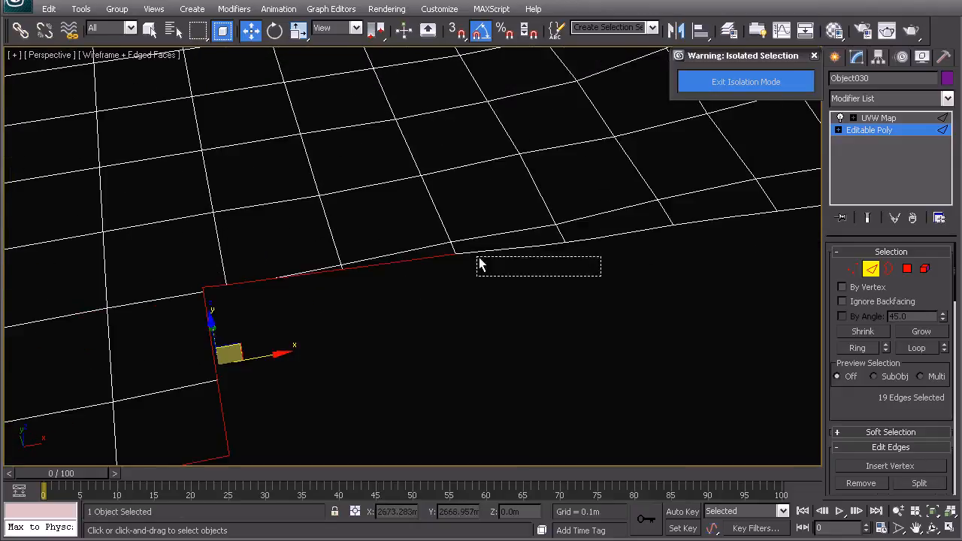
{"action": "left_click_drag", "start_coordinate": [455, 253], "coordinate": [454, 250], "text": "ctrl"}
{"action": "left_click_drag", "start_coordinate": [543, 242], "coordinate": [544, 242], "text": "ctrl"}
{"action": "left_click_drag", "start_coordinate": [666, 268], "coordinate": [595, 218], "text": "ctrl"}
{"action": "middle_click_drag", "start_coordinate": [751, 258], "coordinate": [474, 335]}
{"action": "left_click_drag", "start_coordinate": [657, 325], "coordinate": [575, 318], "text": "ctrl"}
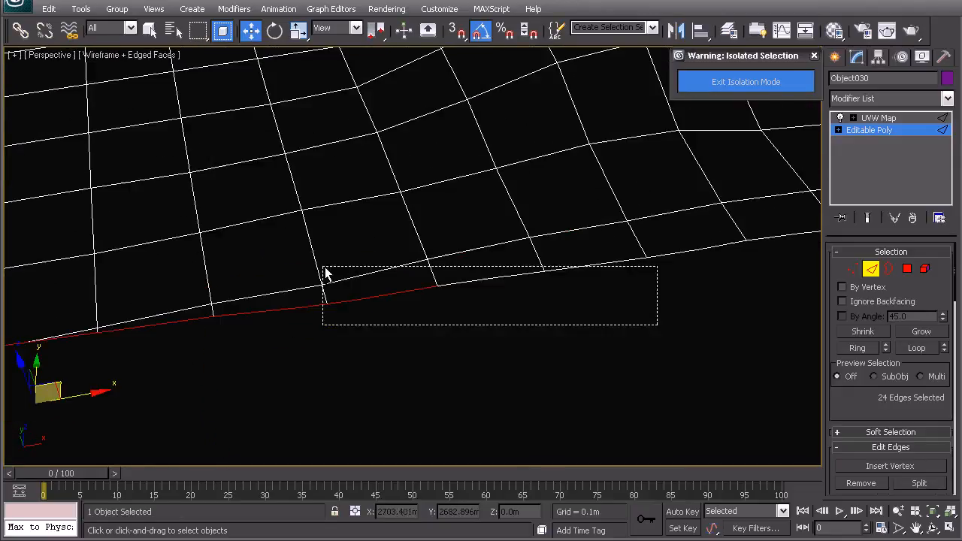
{"action": "left_click_drag", "start_coordinate": [370, 261], "coordinate": [430, 266], "text": "ctrl"}
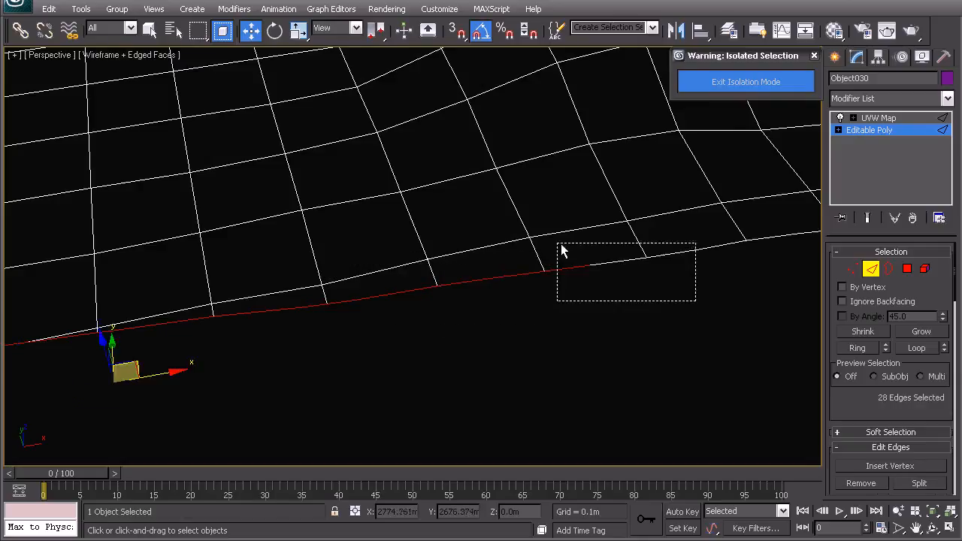
Step: Extend the edge selection along the rest of the shoreline to the terrain mesh's far corner
{"action": "left_click_drag", "start_coordinate": [561, 247], "coordinate": [561, 247], "text": "ctrl"}
{"action": "middle_click_drag", "start_coordinate": [561, 246], "coordinate": [318, 343]}
{"action": "left_click_drag", "start_coordinate": [538, 398], "coordinate": [369, 331], "text": "ctrl"}
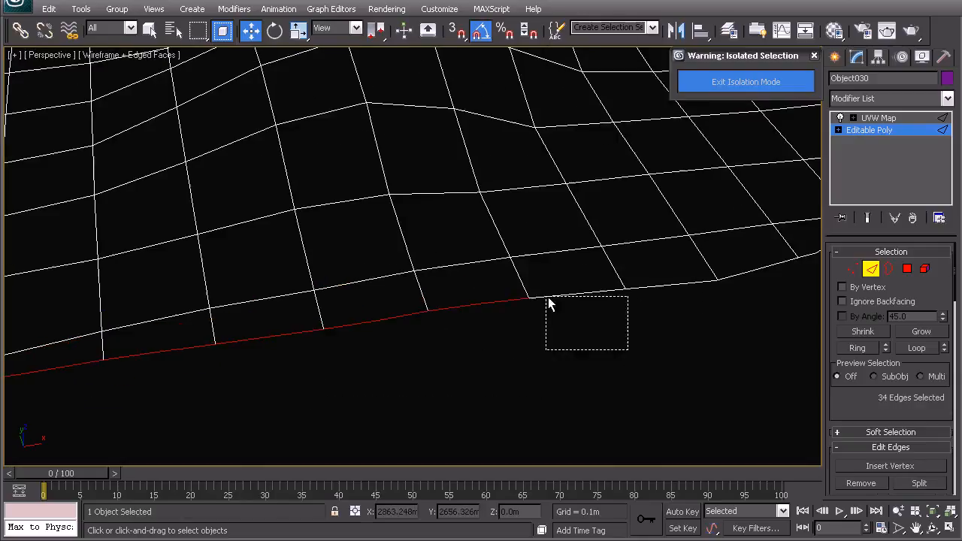
{"action": "middle_click_drag", "start_coordinate": [536, 271], "coordinate": [482, 339]}
{"action": "left_click_drag", "start_coordinate": [446, 293], "coordinate": [445, 293], "text": "ctrl"}
{"action": "middle_click_drag", "start_coordinate": [619, 294], "coordinate": [501, 349]}
{"action": "left_click_drag", "start_coordinate": [557, 383], "coordinate": [443, 342], "text": "ctrl"}
{"action": "scroll", "coordinate": [430, 342], "scroll_direction": "up", "scroll_amount": 3}
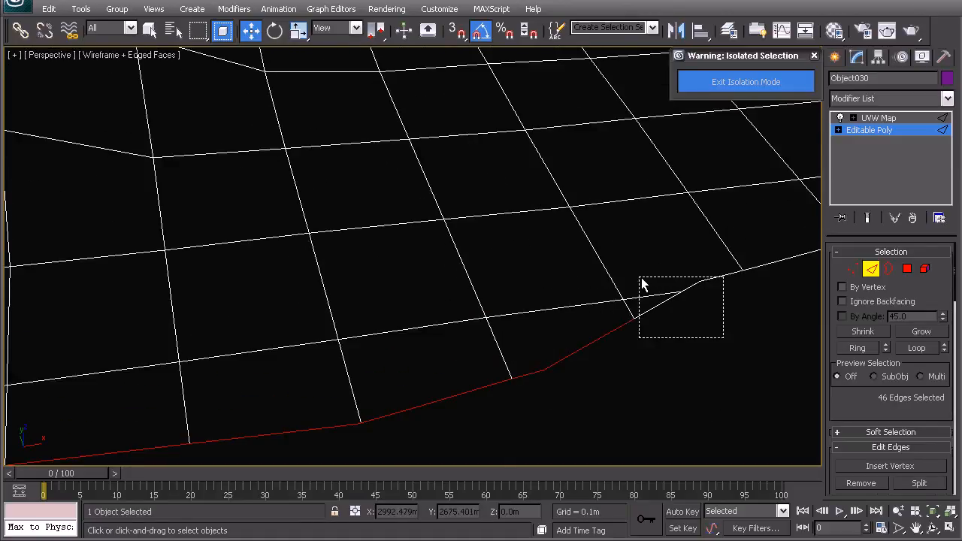
{"action": "middle_click_drag", "start_coordinate": [724, 295], "coordinate": [547, 348]}
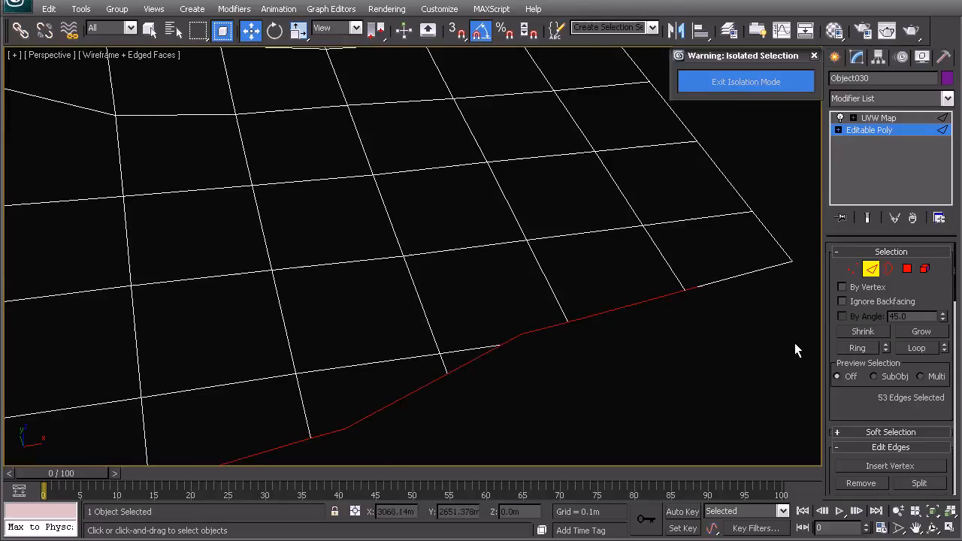
{"action": "scroll", "coordinate": [567, 337], "scroll_direction": "down", "scroll_amount": 6}
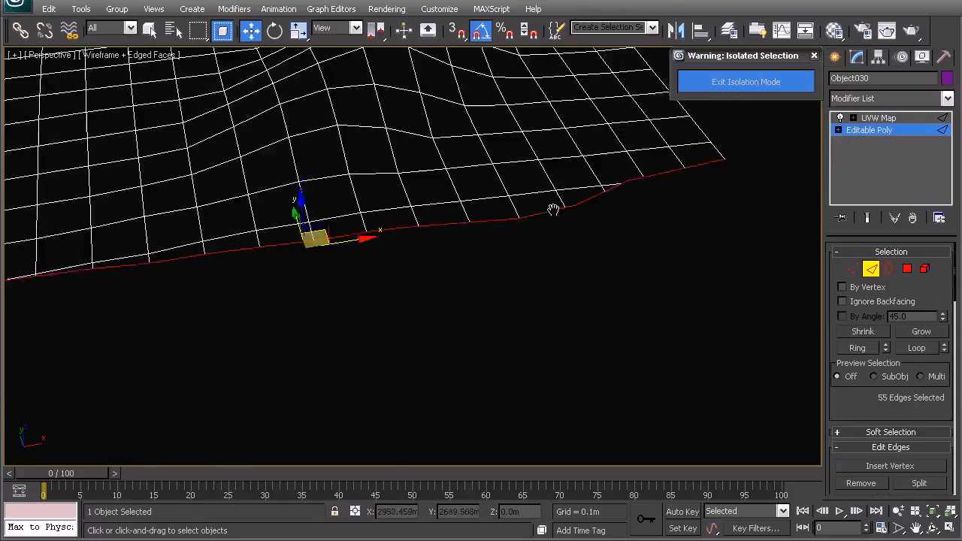
Step: Extrude the selected shoreline edges downward to about Z -6 m and offset the new lower edge away from the terrain in the Top view
{"action": "middle_click_drag", "start_coordinate": [393, 263], "coordinate": [508, 192]}
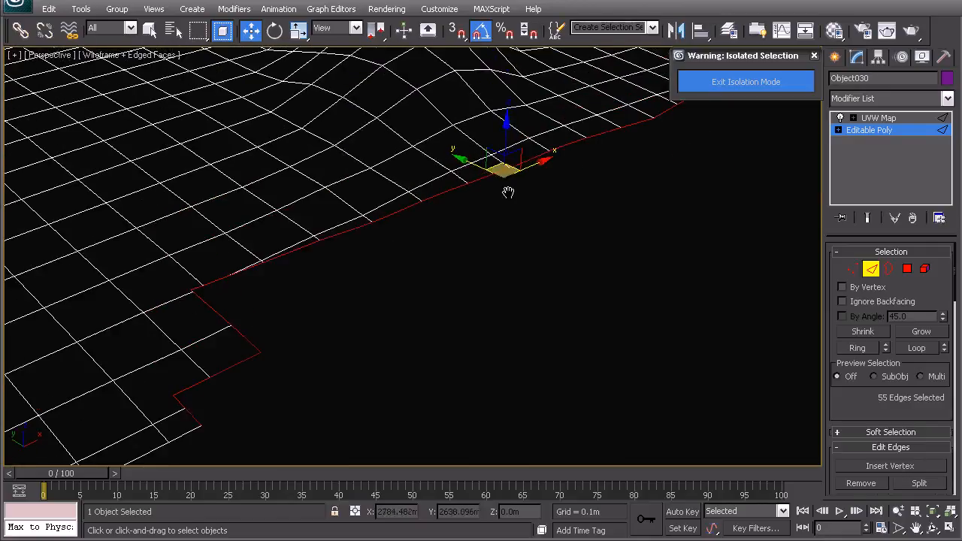
{"action": "left_click_drag", "start_coordinate": [505, 147], "coordinate": [505, 170], "text": "shift"}
{"action": "mouse_move", "coordinate": [490, 252]}
{"action": "middle_mouse_down", "text": "alt"}
{"action": "mouse_move", "coordinate": [474, 283]}
{"action": "mouse_move", "coordinate": [484, 258]}
{"action": "middle_mouse_up", "text": "alt"}
{"action": "key", "text": "t"}
{"action": "key", "text": "z"}
{"action": "scroll", "coordinate": [487, 227], "scroll_direction": "up", "scroll_amount": 2}
{"action": "left_click_drag", "start_coordinate": [518, 213], "coordinate": [542, 244], "text": "shift"}
{"action": "middle_click_drag", "start_coordinate": [424, 265], "coordinate": [696, 207]}
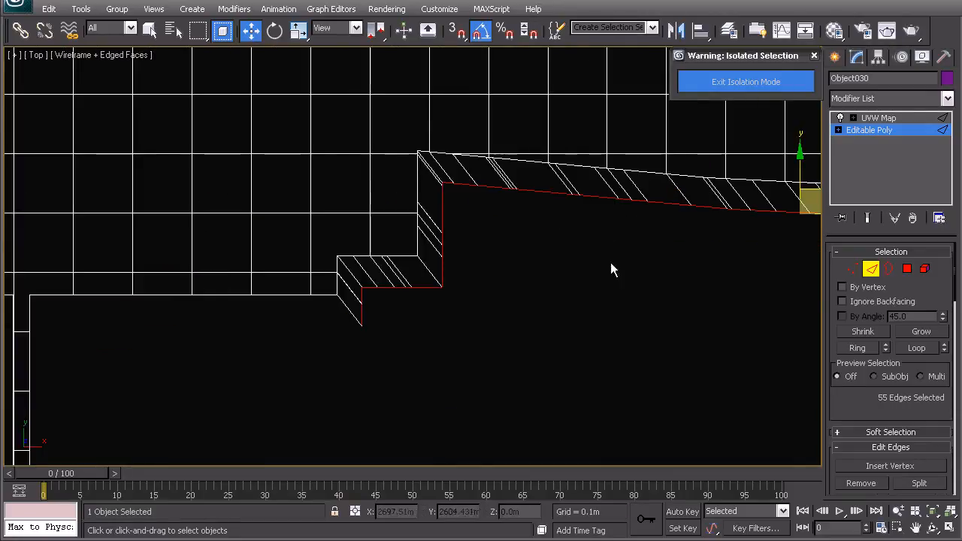
Step: Convert the edge selection to the new strip's polygons, detach them as a separate object, and select that object
{"action": "left_click", "coordinate": [907, 269]}
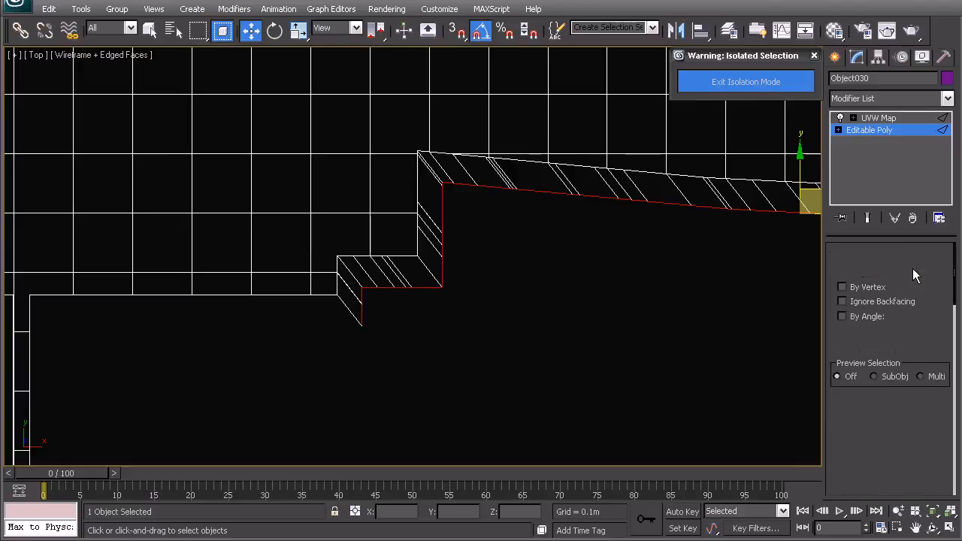
{"action": "middle_click_drag", "start_coordinate": [634, 305], "coordinate": [540, 313]}
{"action": "scroll", "coordinate": [889, 418], "scroll_direction": "down", "scroll_amount": 5}
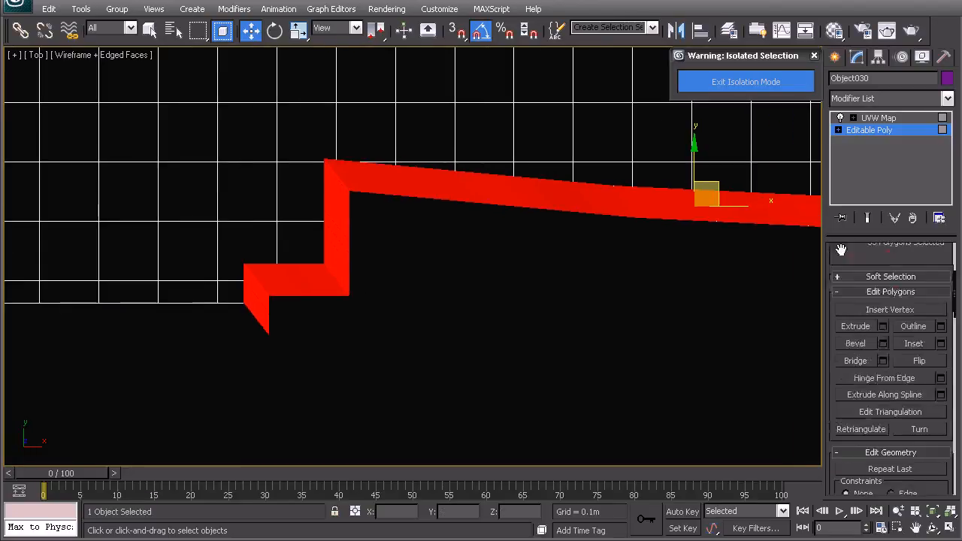
{"action": "scroll", "coordinate": [931, 386], "scroll_direction": "down", "scroll_amount": 3}
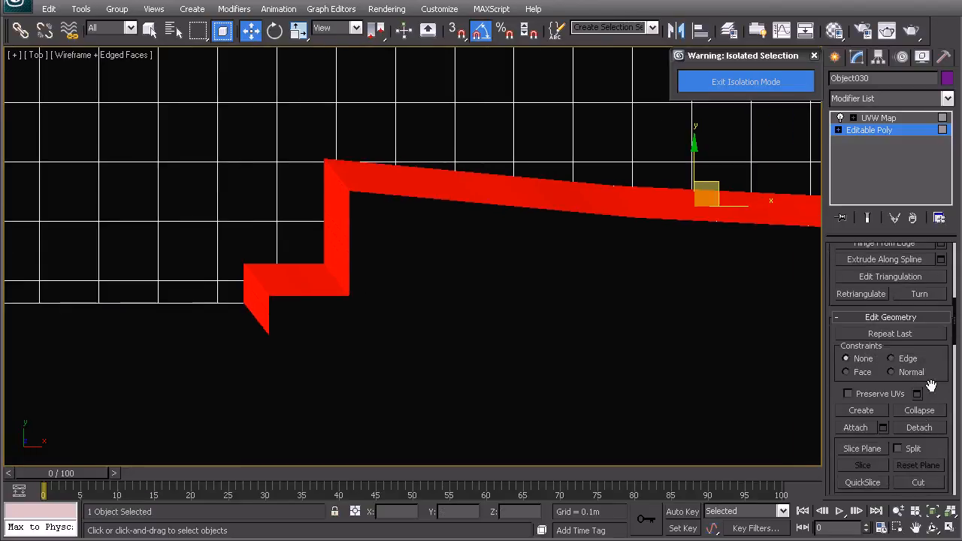
{"action": "left_click", "coordinate": [919, 427]}
{"action": "left_click", "coordinate": [537, 274]}
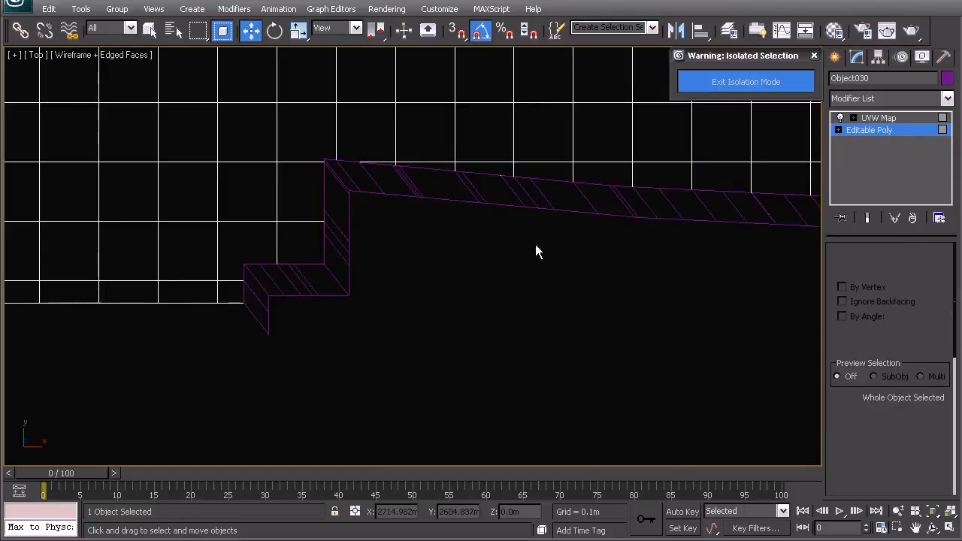
{"action": "left_click", "coordinate": [412, 178]}
Step: Square off the strip's stepped end by moving its lower end vertices level with the upper ones
{"action": "left_click", "coordinate": [852, 271]}
{"action": "middle_click_drag", "start_coordinate": [295, 291], "coordinate": [541, 246]}
{"action": "scroll", "coordinate": [578, 271], "scroll_direction": "up", "scroll_amount": 5}
{"action": "middle_click_drag", "start_coordinate": [611, 292], "coordinate": [353, 276]}
{"action": "left_click_drag", "start_coordinate": [484, 364], "coordinate": [451, 210]}
{"action": "left_click", "coordinate": [479, 333]}
{"action": "left_click", "coordinate": [448, 296]}
{"action": "left_click_drag", "start_coordinate": [449, 295], "coordinate": [448, 199]}
{"action": "left_click", "coordinate": [443, 292]}
Step: Move the four lower vertices at the strip's far end in line with the terrain's edge so the end runs straight
{"action": "scroll", "coordinate": [442, 293], "scroll_direction": "down", "scroll_amount": 9}
{"action": "middle_click_drag", "start_coordinate": [751, 210], "coordinate": [401, 213]}
{"action": "scroll", "coordinate": [400, 210], "scroll_direction": "up", "scroll_amount": 5}
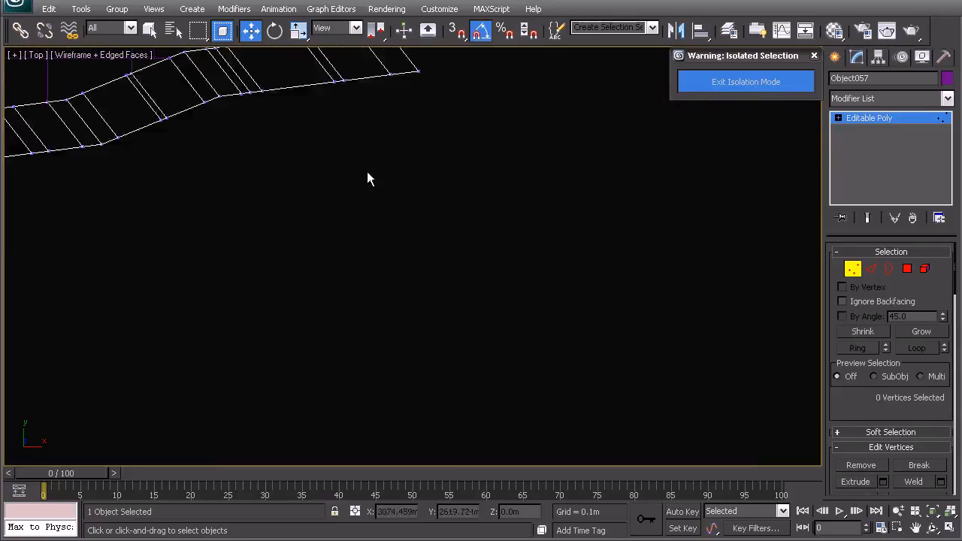
{"action": "middle_click_drag", "start_coordinate": [398, 81], "coordinate": [472, 314]}
{"action": "left_click_drag", "start_coordinate": [464, 308], "coordinate": [451, 293]}
{"action": "left_click_drag", "start_coordinate": [429, 345], "coordinate": [405, 311], "text": "ctrl"}
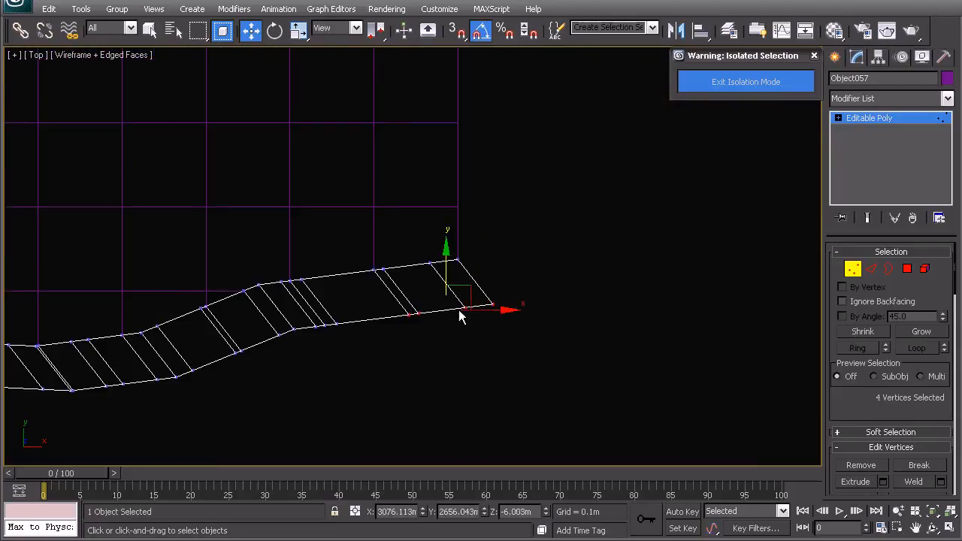
{"action": "left_click_drag", "start_coordinate": [474, 287], "coordinate": [443, 294]}
{"action": "left_click", "coordinate": [415, 331]}
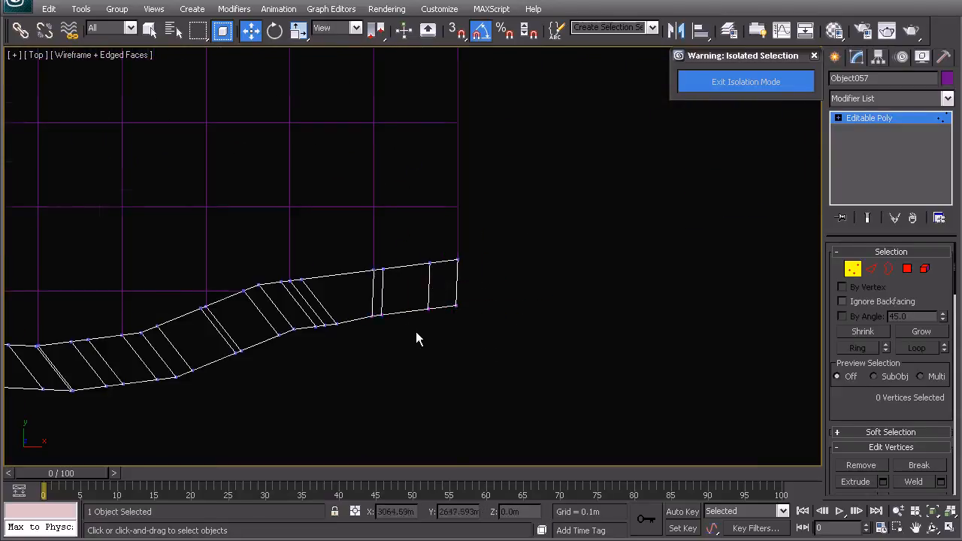
Step: Leave vertex editing of the strip and exit isolation to bring back the full scene
{"action": "scroll", "coordinate": [421, 332], "scroll_direction": "down", "scroll_amount": 5}
{"action": "middle_click_drag", "start_coordinate": [401, 294], "coordinate": [485, 290]}
{"action": "right_click", "coordinate": [457, 233]}
{"action": "left_click", "coordinate": [441, 220]}
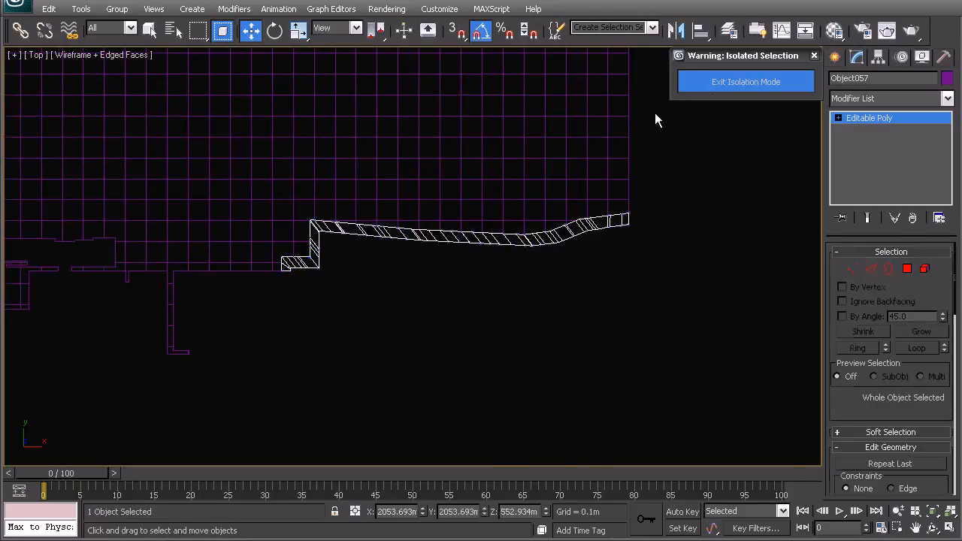
{"action": "left_click", "coordinate": [711, 90]}
Step: Examine how the strip's far end meets the building's paved deck in Perspective, in both wireframe and shaded display
{"action": "key", "text": "p"}
{"action": "middle_click_drag", "start_coordinate": [580, 225], "coordinate": [454, 176]}
{"action": "middle_click_drag", "start_coordinate": [445, 236], "coordinate": [336, 183], "text": "alt"}
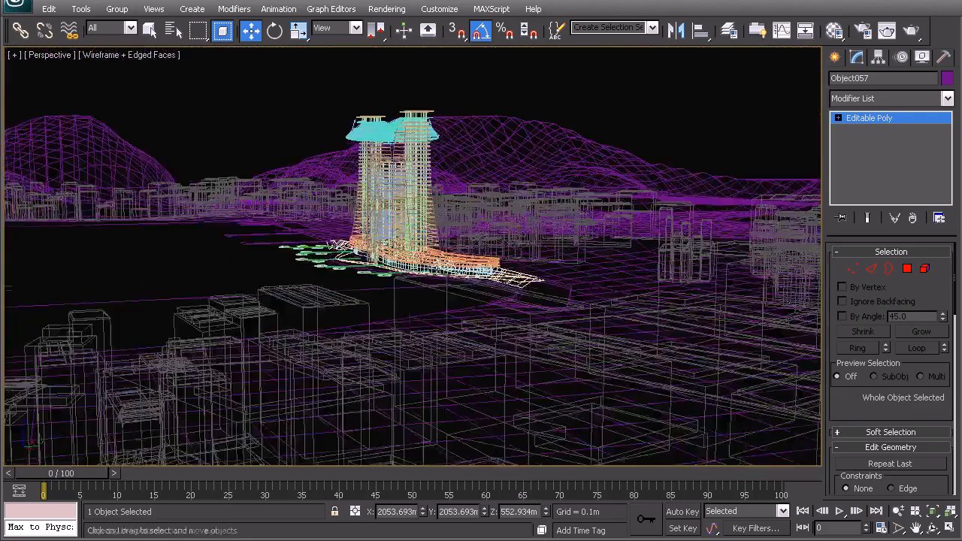
{"action": "middle_click_drag", "start_coordinate": [478, 255], "coordinate": [529, 282], "text": "alt"}
{"action": "scroll", "coordinate": [446, 273], "scroll_direction": "up", "scroll_amount": 5}
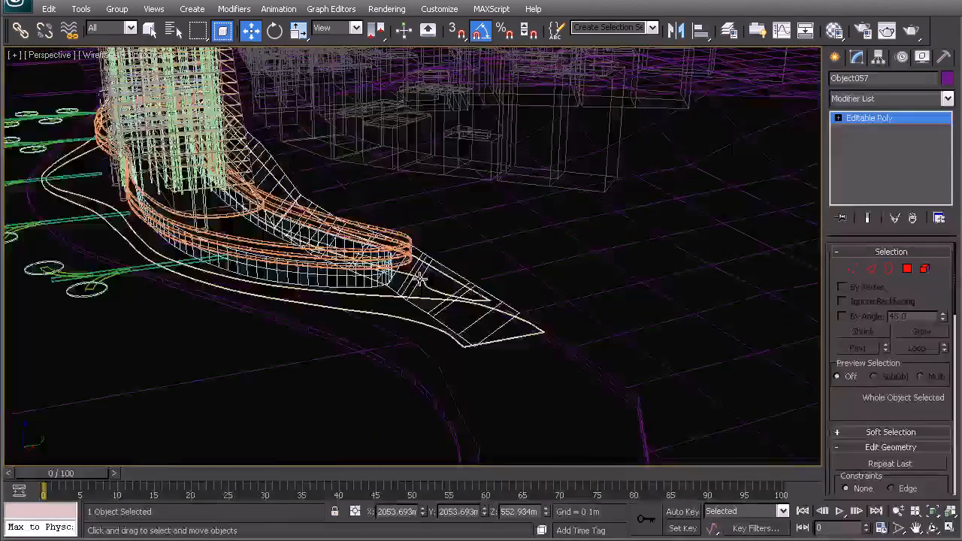
{"action": "key", "text": "F3"}
{"action": "scroll", "coordinate": [437, 298], "scroll_direction": "up", "scroll_amount": 3}
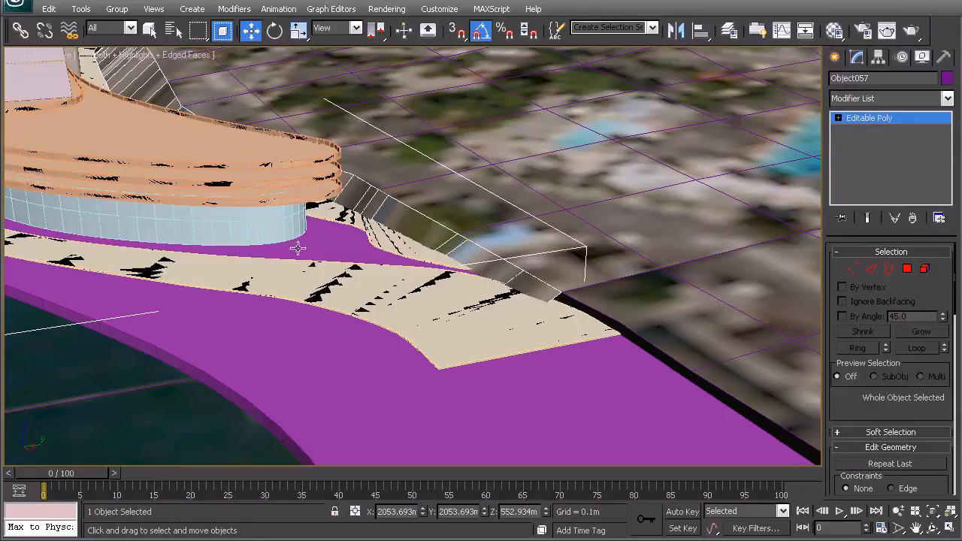
{"action": "key", "text": "F3"}
Step: Examine the overlap between the strip and the paved deck outline at the stepped end, in wireframe and shaded display
{"action": "middle_click_drag", "start_coordinate": [551, 316], "coordinate": [584, 291]}
{"action": "scroll", "coordinate": [423, 266], "scroll_direction": "down", "scroll_amount": 4}
{"action": "mouse_move", "coordinate": [332, 226]}
{"action": "middle_mouse_down", "text": "alt"}
{"action": "mouse_move", "coordinate": [418, 221]}
{"action": "mouse_move", "coordinate": [383, 211]}
{"action": "mouse_move", "coordinate": [456, 144]}
{"action": "middle_mouse_up", "text": "alt"}
{"action": "middle_click_drag", "start_coordinate": [478, 238], "coordinate": [450, 235], "text": "alt"}
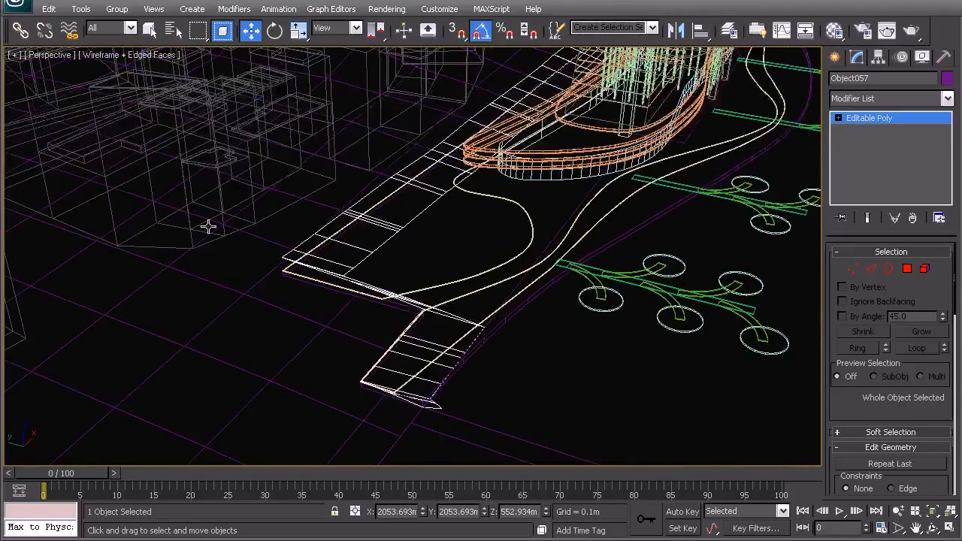
{"action": "mouse_move", "coordinate": [436, 381]}
{"action": "middle_mouse_down", "text": "alt"}
{"action": "mouse_move", "coordinate": [446, 359]}
{"action": "mouse_move", "coordinate": [436, 370]}
{"action": "middle_mouse_up", "text": "alt"}
{"action": "key", "text": "F3"}
{"action": "middle_click_drag", "start_coordinate": [296, 305], "coordinate": [428, 268]}
{"action": "scroll", "coordinate": [427, 269], "scroll_direction": "up", "scroll_amount": 4}
{"action": "middle_click_drag", "start_coordinate": [589, 242], "coordinate": [498, 257]}
{"action": "key", "text": "F3"}
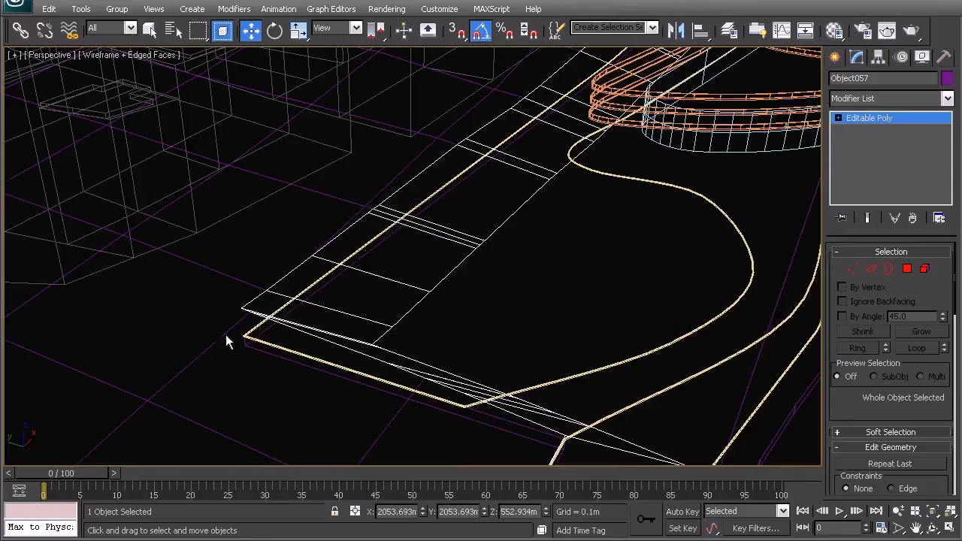
{"action": "left_click", "coordinate": [586, 171]}
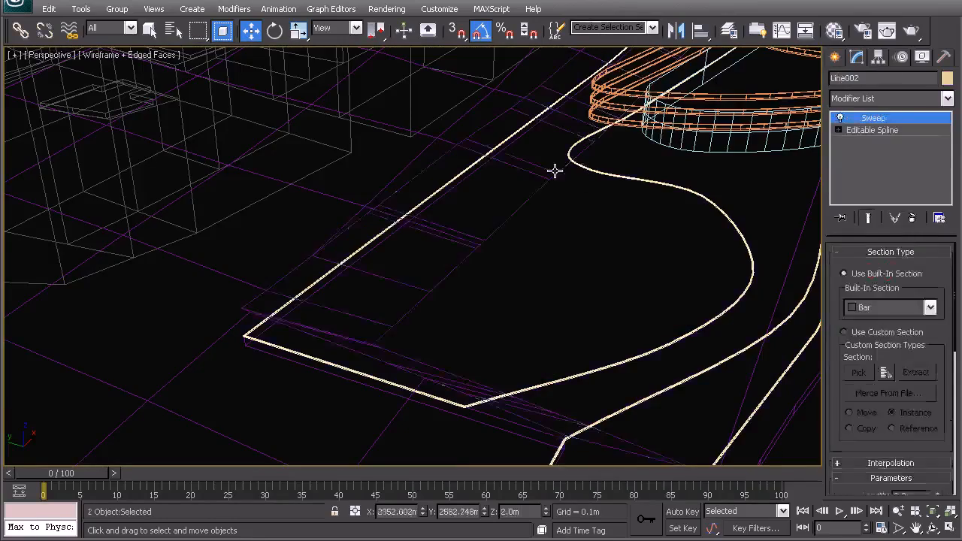
{"action": "left_click", "coordinate": [555, 172], "text": "ctrl"}
{"action": "scroll", "coordinate": [539, 234], "scroll_direction": "down", "scroll_amount": 5}
{"action": "middle_click_drag", "start_coordinate": [613, 204], "coordinate": [500, 278]}
{"action": "right_click", "coordinate": [500, 279]}
{"action": "left_click", "coordinate": [398, 176]}
{"action": "key", "text": "F3"}
{"action": "scroll", "coordinate": [436, 272], "scroll_direction": "up", "scroll_amount": 5}
{"action": "scroll", "coordinate": [519, 259], "scroll_direction": "up", "scroll_amount": 3}
{"action": "scroll", "coordinate": [549, 271], "scroll_direction": "up", "scroll_amount": 5}
{"action": "left_click", "coordinate": [356, 248]}
{"action": "key", "text": "F3"}
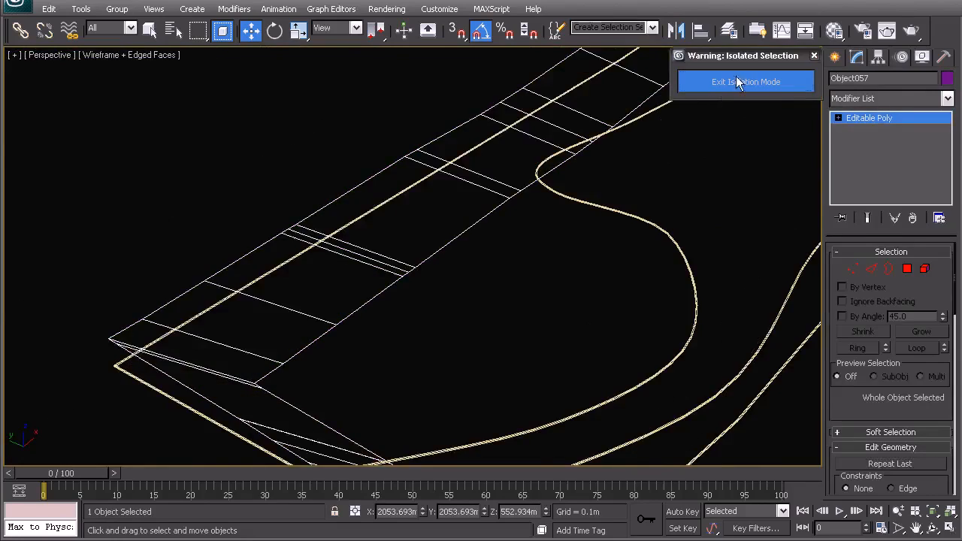
{"action": "left_click", "coordinate": [736, 79]}
Step: Isolate the shoreline strip together with the extruded deck shape, leaving the swept border out, and clear the selection
{"action": "scroll", "coordinate": [406, 281], "scroll_direction": "up", "scroll_amount": 10}
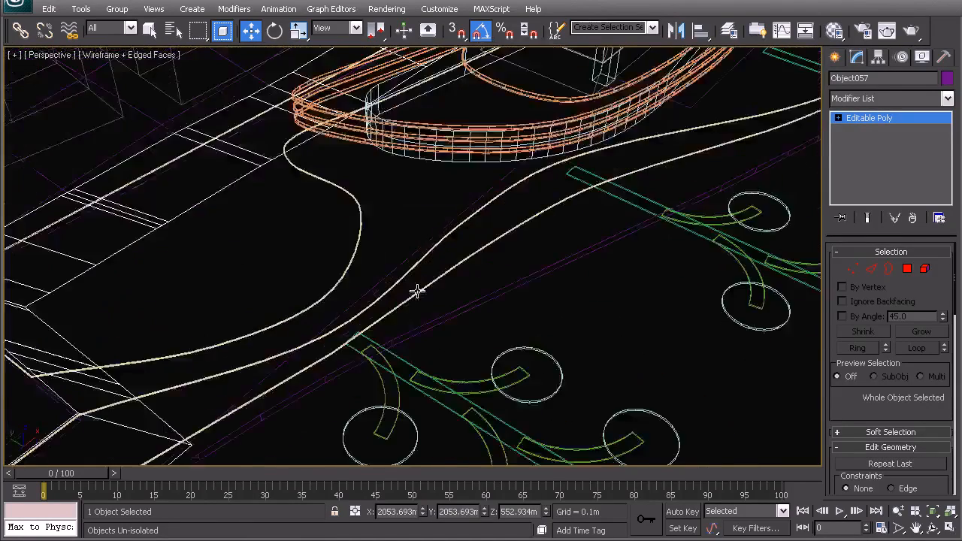
{"action": "middle_click_drag", "start_coordinate": [260, 279], "coordinate": [312, 290]}
{"action": "middle_click_drag", "start_coordinate": [320, 338], "coordinate": [259, 345]}
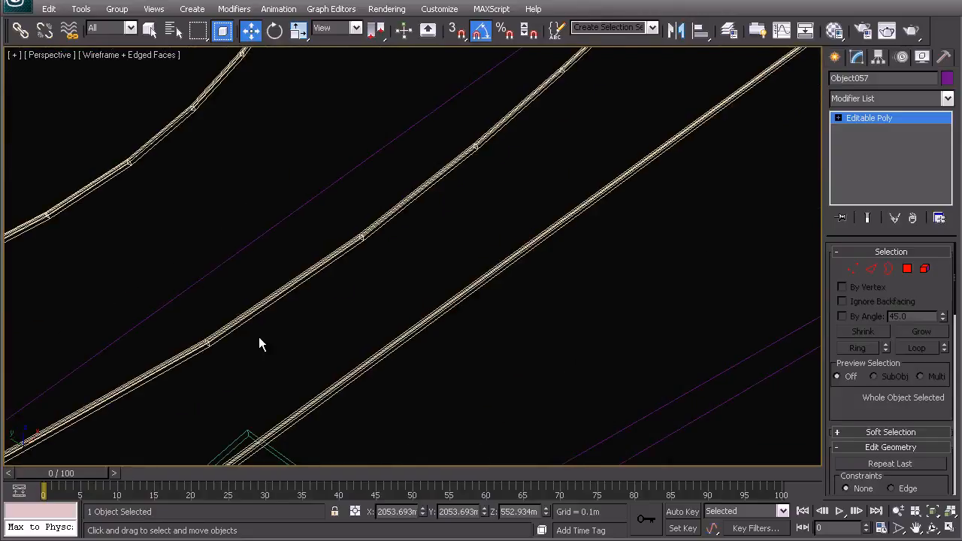
{"action": "left_click", "coordinate": [238, 326], "text": "ctrl"}
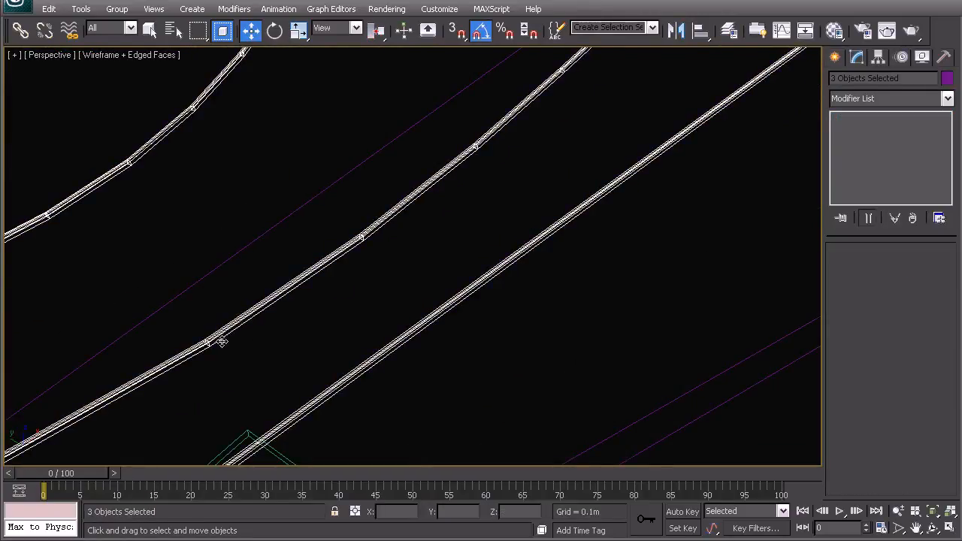
{"action": "left_click", "coordinate": [222, 342], "text": "alt"}
{"action": "scroll", "coordinate": [309, 293], "scroll_direction": "down", "scroll_amount": 5}
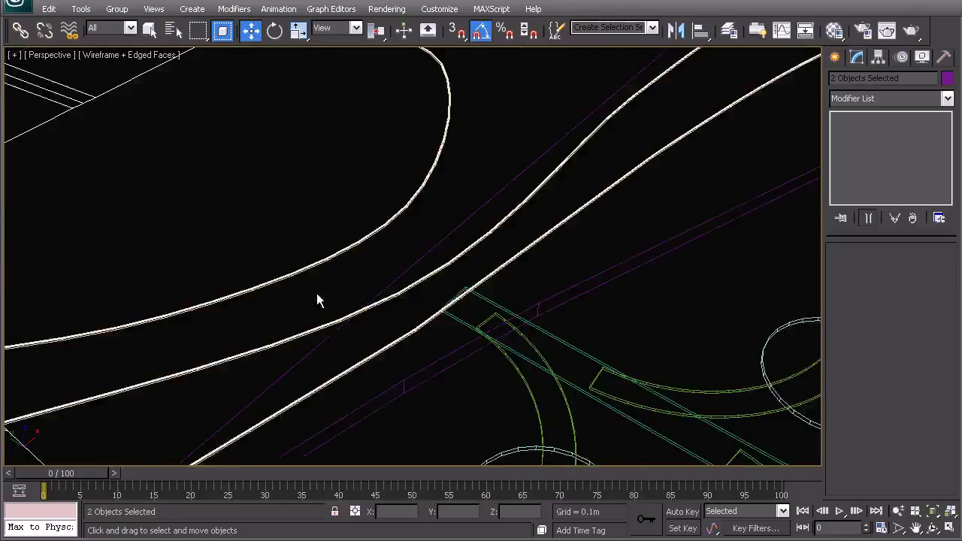
{"action": "right_click", "coordinate": [371, 205]}
{"action": "left_click", "coordinate": [395, 97]}
{"action": "left_click", "coordinate": [242, 291]}
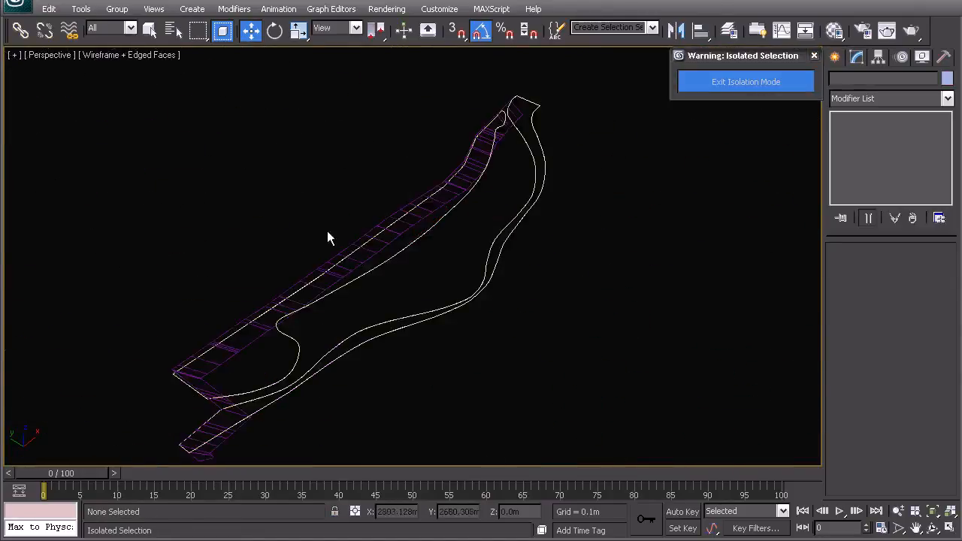
Step: Select the extruded deck shape beside the strip with the help of shaded display, and return to wireframe
{"action": "middle_click_drag", "start_coordinate": [330, 231], "coordinate": [365, 148]}
{"action": "key", "text": "F3"}
{"action": "scroll", "coordinate": [365, 148], "scroll_direction": "up", "scroll_amount": 5}
{"action": "middle_click_drag", "start_coordinate": [174, 309], "coordinate": [320, 260]}
{"action": "left_click", "coordinate": [320, 260]}
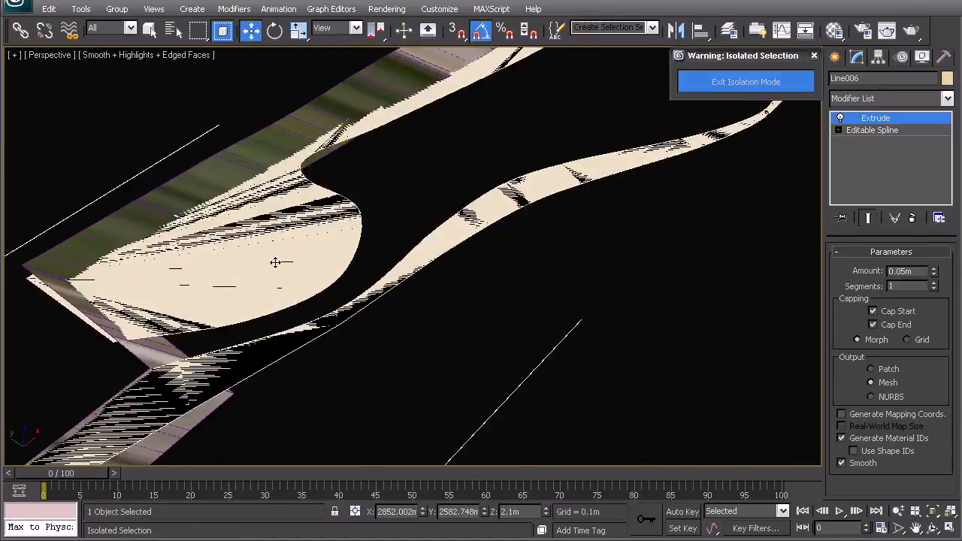
{"action": "key", "text": "F3"}
{"action": "scroll", "coordinate": [133, 215], "scroll_direction": "down", "scroll_amount": 2}
Step: Frame the strip's stepped corner in the Top view and open the deck shape's base spline for vertex editing
{"action": "key", "text": "t"}
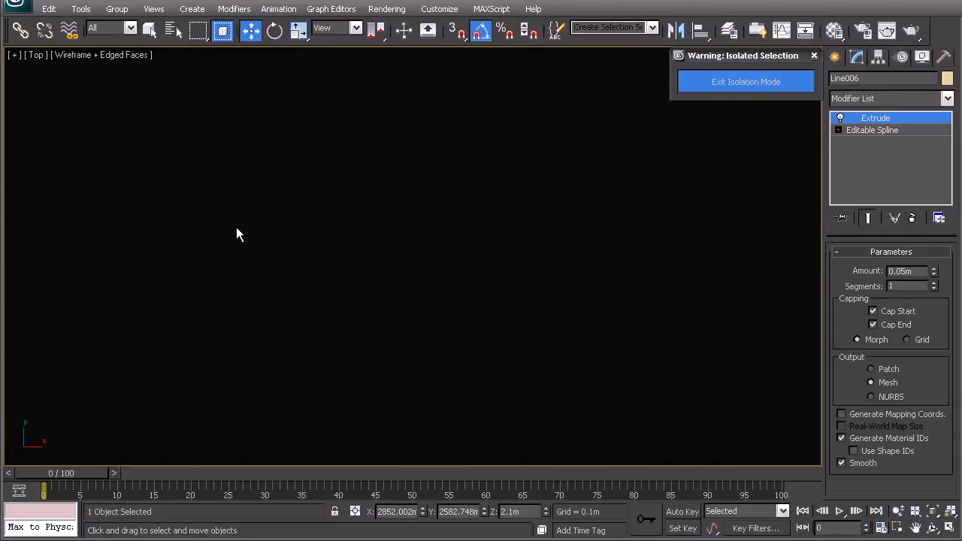
{"action": "middle_click_drag", "start_coordinate": [356, 223], "coordinate": [513, 243]}
{"action": "scroll", "coordinate": [239, 250], "scroll_direction": "up", "scroll_amount": 3}
{"action": "middle_click_drag", "start_coordinate": [240, 250], "coordinate": [404, 277]}
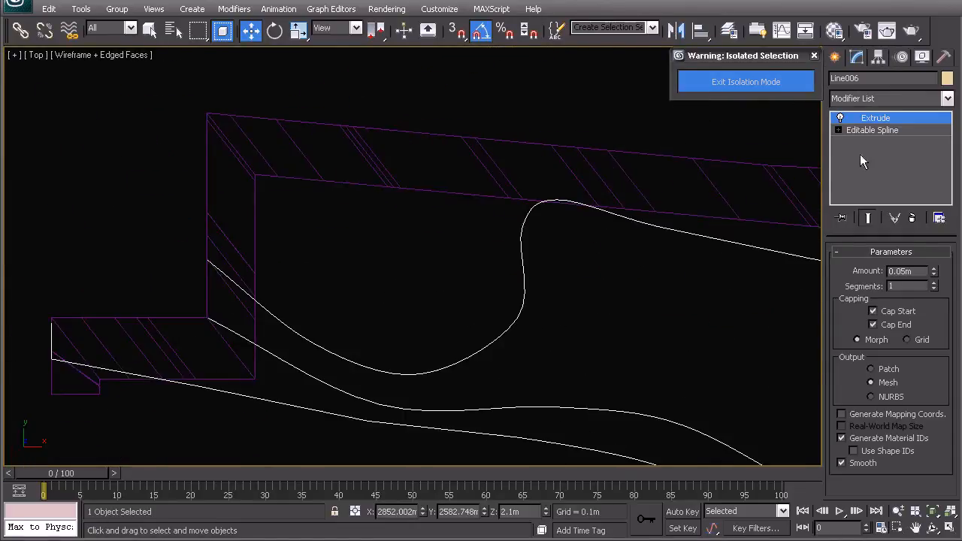
{"action": "left_click", "coordinate": [872, 130]}
{"action": "left_click", "coordinate": [873, 302]}
Step: Move the deck outline's vertex from the strip's outer stepped corner onto its inner corner
{"action": "middle_click_drag", "start_coordinate": [187, 190], "coordinate": [244, 198]}
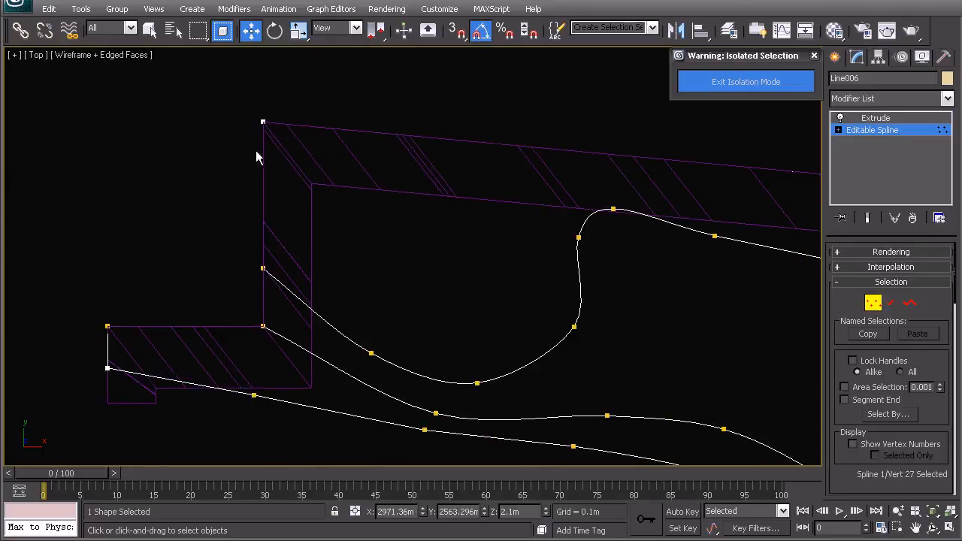
{"action": "left_click_drag", "start_coordinate": [274, 242], "coordinate": [295, 247]}
{"action": "left_click_drag", "start_coordinate": [304, 135], "coordinate": [351, 112]}
{"action": "left_click_drag", "start_coordinate": [299, 96], "coordinate": [333, 157]}
{"action": "middle_click_drag", "start_coordinate": [709, 258], "coordinate": [513, 273]}
{"action": "left_click", "coordinate": [416, 227]}
{"action": "left_click_drag", "start_coordinate": [434, 237], "coordinate": [426, 247]}
{"action": "left_click", "coordinate": [571, 175]}
{"action": "left_click", "coordinate": [630, 191]}
{"action": "middle_click_drag", "start_coordinate": [630, 191], "coordinate": [579, 183]}
{"action": "left_click_drag", "start_coordinate": [579, 182], "coordinate": [619, 236]}
Step: Move the deck outline's vertex at the strip's gentle bend from the outer edge onto the inner edge
{"action": "middle_click_drag", "start_coordinate": [680, 284], "coordinate": [248, 290]}
{"action": "middle_click_drag", "start_coordinate": [590, 272], "coordinate": [325, 274]}
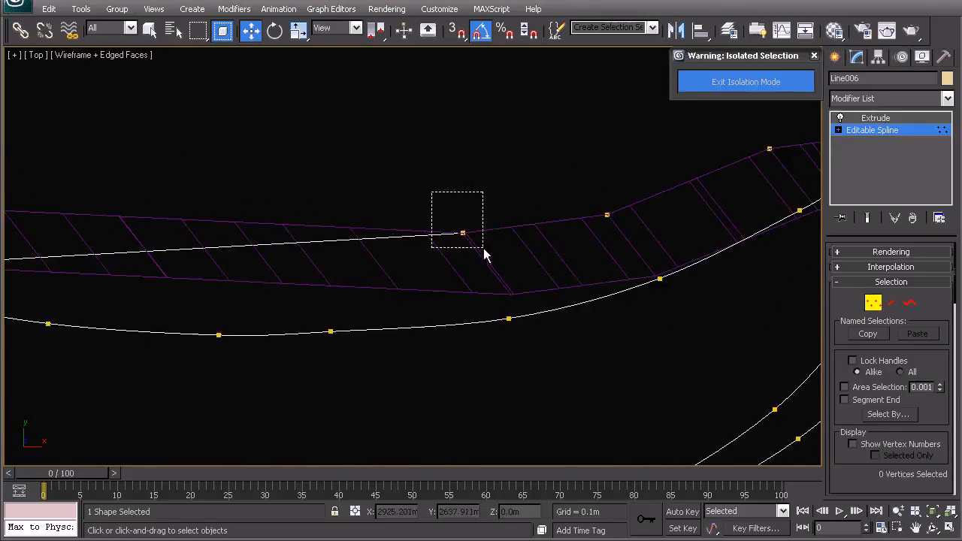
{"action": "left_click_drag", "start_coordinate": [483, 248], "coordinate": [483, 248]}
{"action": "left_click_drag", "start_coordinate": [481, 212], "coordinate": [530, 272]}
Step: Delete the deck outline's vertices lying on the strip's eastern part, from the end of the curved line back to the outer-edge bend
{"action": "middle_click_drag", "start_coordinate": [593, 275], "coordinate": [459, 270]}
{"action": "scroll", "coordinate": [489, 275], "scroll_direction": "up", "scroll_amount": 4}
{"action": "middle_click_drag", "start_coordinate": [646, 299], "coordinate": [466, 287]}
{"action": "scroll", "coordinate": [466, 287], "scroll_direction": "down", "scroll_amount": 3}
{"action": "middle_click_drag", "start_coordinate": [598, 243], "coordinate": [489, 269]}
{"action": "scroll", "coordinate": [505, 282], "scroll_direction": "up", "scroll_amount": 1}
{"action": "scroll", "coordinate": [504, 242], "scroll_direction": "up", "scroll_amount": 1}
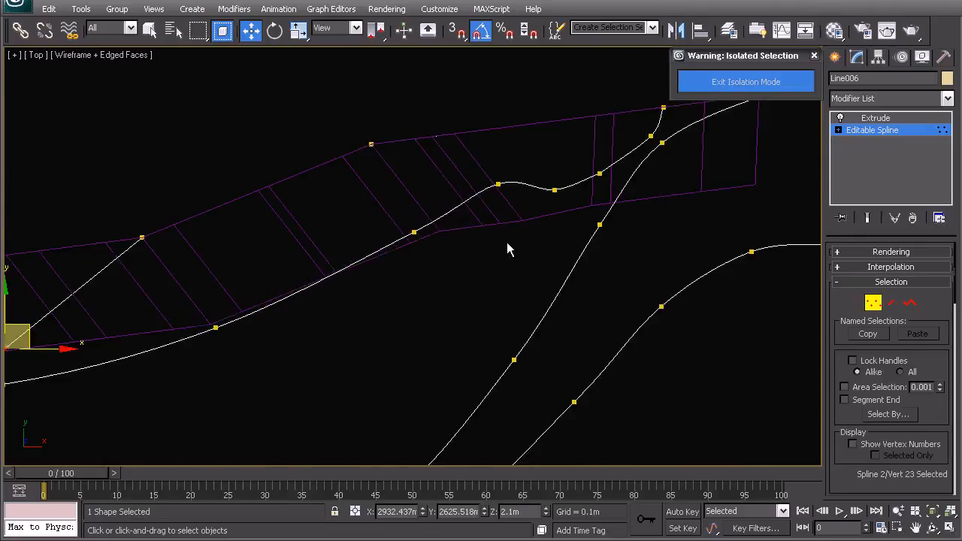
{"action": "middle_click_drag", "start_coordinate": [400, 302], "coordinate": [475, 263]}
{"action": "middle_click_drag", "start_coordinate": [244, 310], "coordinate": [308, 294]}
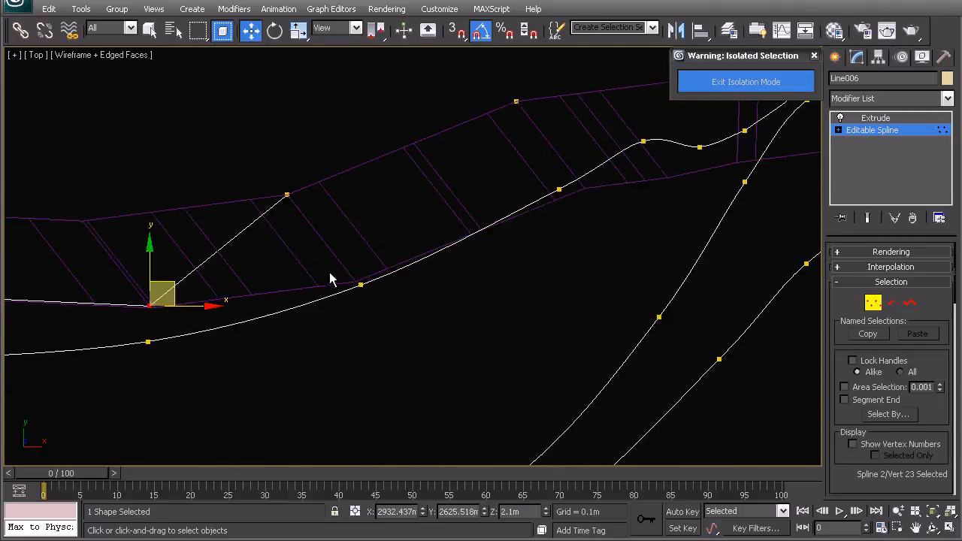
{"action": "left_click", "coordinate": [338, 284]}
{"action": "middle_click_drag", "start_coordinate": [476, 263], "coordinate": [308, 327]}
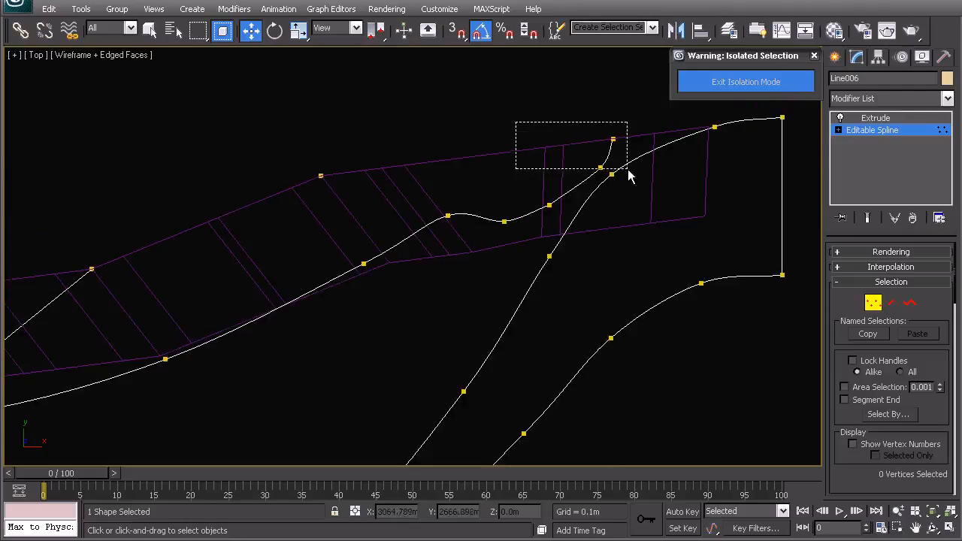
{"action": "left_click_drag", "start_coordinate": [618, 162], "coordinate": [618, 162]}
{"action": "left_click", "coordinate": [600, 167], "text": "ctrl"}
{"action": "left_click", "coordinate": [550, 204], "text": "ctrl"}
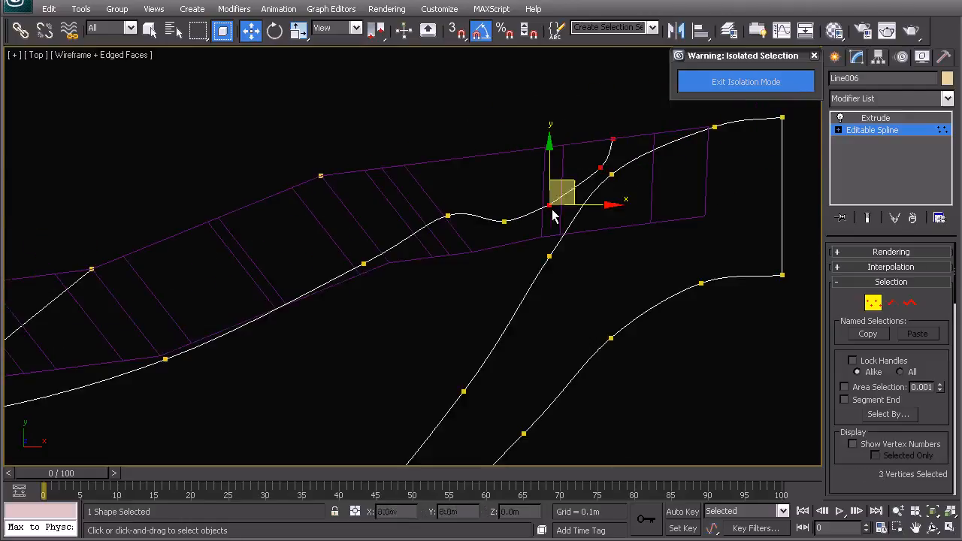
{"action": "left_click_drag", "start_coordinate": [530, 241], "coordinate": [530, 240], "text": "ctrl"}
{"action": "left_click", "coordinate": [447, 217], "text": "ctrl"}
{"action": "left_click", "coordinate": [362, 260], "text": "ctrl"}
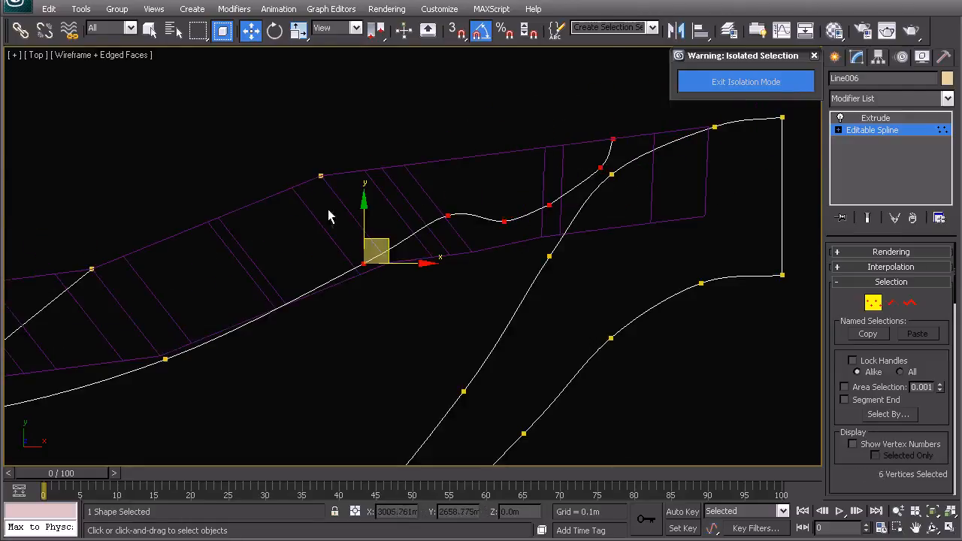
{"action": "middle_click_drag", "start_coordinate": [311, 236], "coordinate": [341, 213]}
{"action": "key", "text": "Delete"}
Step: Turn the deck outline's vertex at the strip's inner edge into a corner point, straightening its link to the outer edge
{"action": "middle_click_drag", "start_coordinate": [197, 309], "coordinate": [388, 245]}
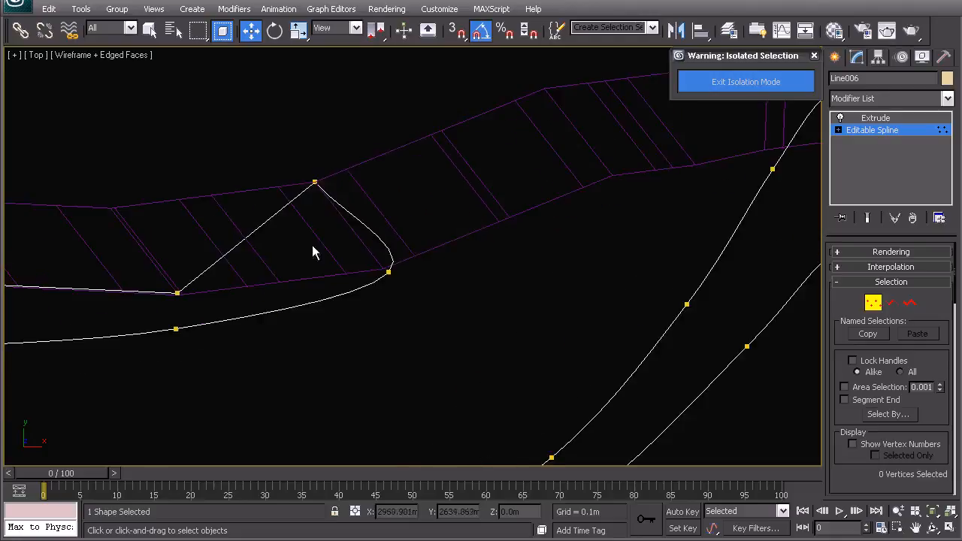
{"action": "left_click", "coordinate": [385, 271]}
{"action": "right_click", "coordinate": [398, 300]}
{"action": "left_click", "coordinate": [372, 211]}
{"action": "middle_click_drag", "start_coordinate": [372, 296], "coordinate": [396, 295]}
Step: Move the outline's last outer-edge vertex onto the corner point at the strip's inner edge and leave vertex editing
{"action": "scroll", "coordinate": [396, 296], "scroll_direction": "up", "scroll_amount": 2}
{"action": "middle_click_drag", "start_coordinate": [301, 237], "coordinate": [352, 272]}
{"action": "left_click", "coordinate": [365, 172]}
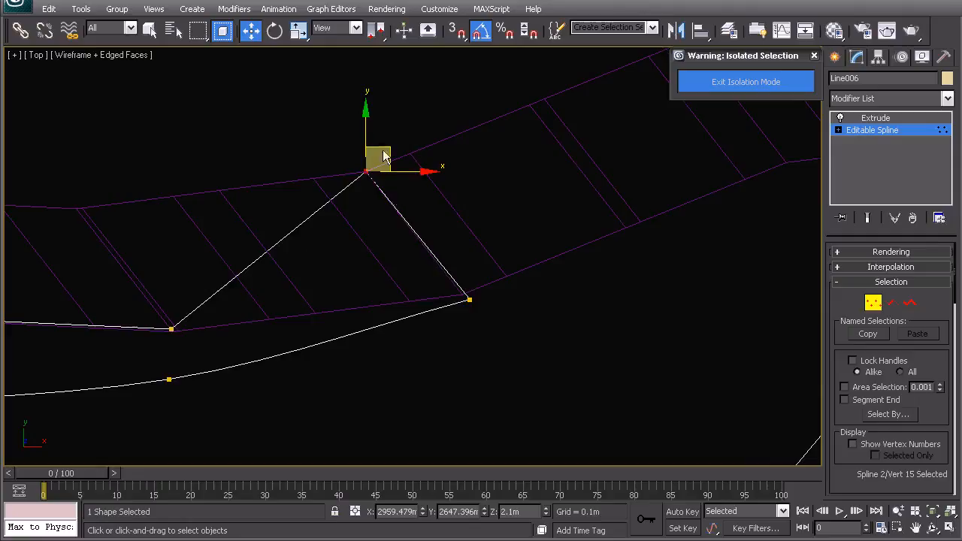
{"action": "left_click_drag", "start_coordinate": [383, 149], "coordinate": [485, 268]}
{"action": "middle_click_drag", "start_coordinate": [344, 336], "coordinate": [483, 275]}
{"action": "scroll", "coordinate": [432, 279], "scroll_direction": "down", "scroll_amount": 5}
{"action": "middle_click_drag", "start_coordinate": [248, 279], "coordinate": [448, 209]}
{"action": "right_click", "coordinate": [410, 197]}
{"action": "left_click", "coordinate": [389, 182]}
{"action": "middle_click_drag", "start_coordinate": [527, 206], "coordinate": [498, 238]}
{"action": "scroll", "coordinate": [451, 252], "scroll_direction": "down", "scroll_amount": 3}
{"action": "middle_click_drag", "start_coordinate": [298, 273], "coordinate": [422, 265]}
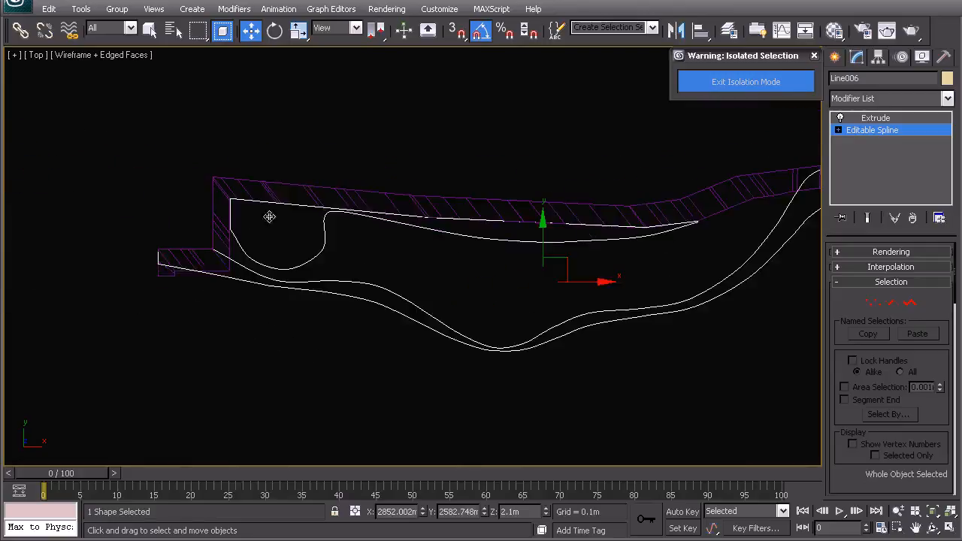
Step: Reopen vertex editing and move the two outline vertices at the strip's west end from its outer corners onto its inner corners
{"action": "middle_click_drag", "start_coordinate": [259, 278], "coordinate": [322, 267]}
{"action": "scroll", "coordinate": [451, 285], "scroll_direction": "up", "scroll_amount": 7}
{"action": "scroll", "coordinate": [421, 276], "scroll_direction": "up", "scroll_amount": 2}
{"action": "left_click", "coordinate": [873, 302]}
{"action": "middle_click_drag", "start_coordinate": [329, 306], "coordinate": [552, 291]}
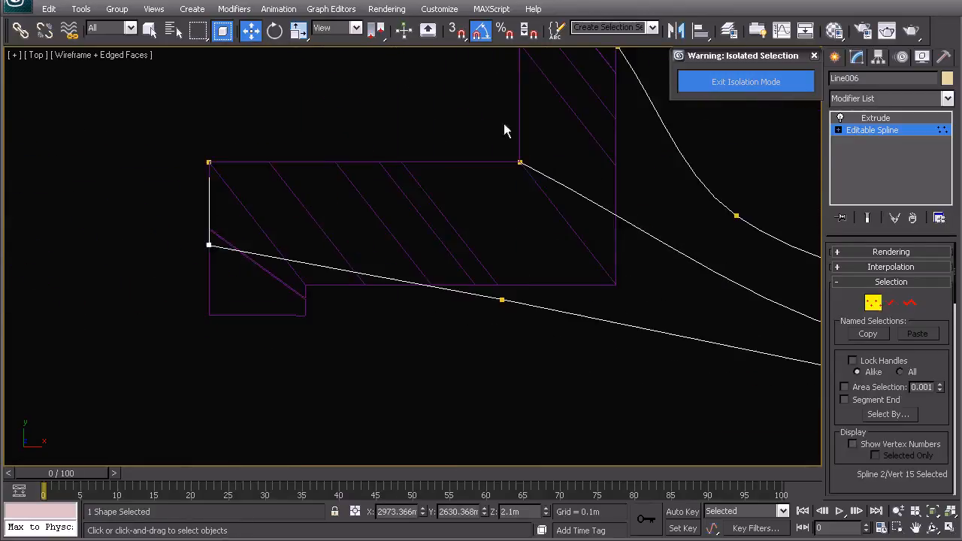
{"action": "left_click_drag", "start_coordinate": [505, 125], "coordinate": [540, 171]}
{"action": "left_click_drag", "start_coordinate": [199, 149], "coordinate": [238, 187]}
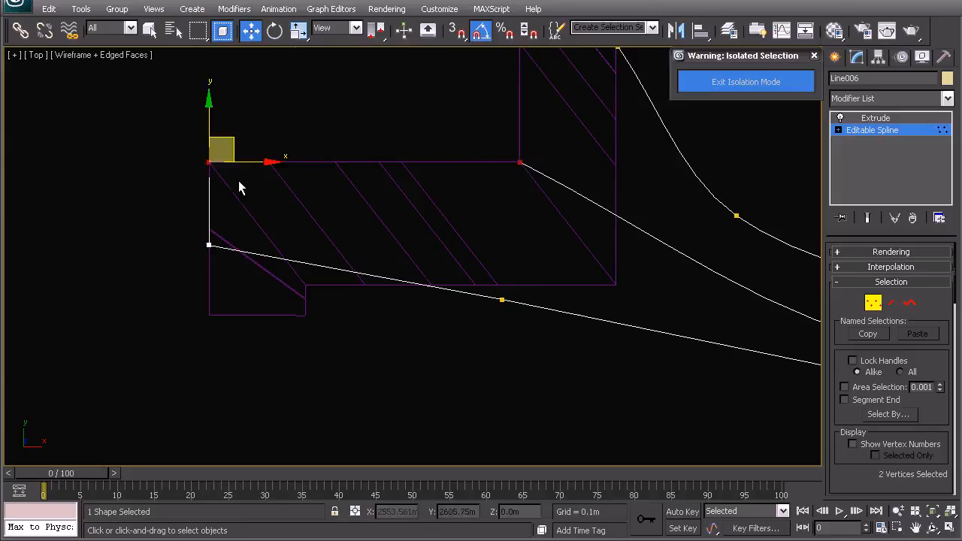
{"action": "left_click_drag", "start_coordinate": [215, 136], "coordinate": [323, 263]}
Step: Move the outline's remaining outer vertex at the west end inward just below the strip's inner edge, and leave vertex editing
{"action": "left_click", "coordinate": [209, 245]}
{"action": "left_click_drag", "start_coordinate": [229, 231], "coordinate": [428, 268]}
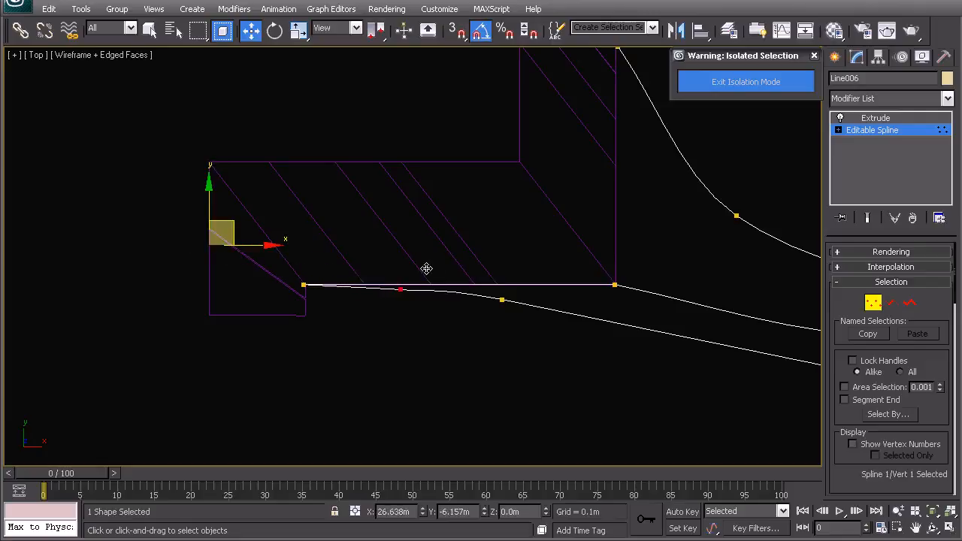
{"action": "left_click", "coordinate": [421, 281]}
{"action": "middle_click_drag", "start_coordinate": [452, 319], "coordinate": [418, 303]}
{"action": "right_click", "coordinate": [408, 285]}
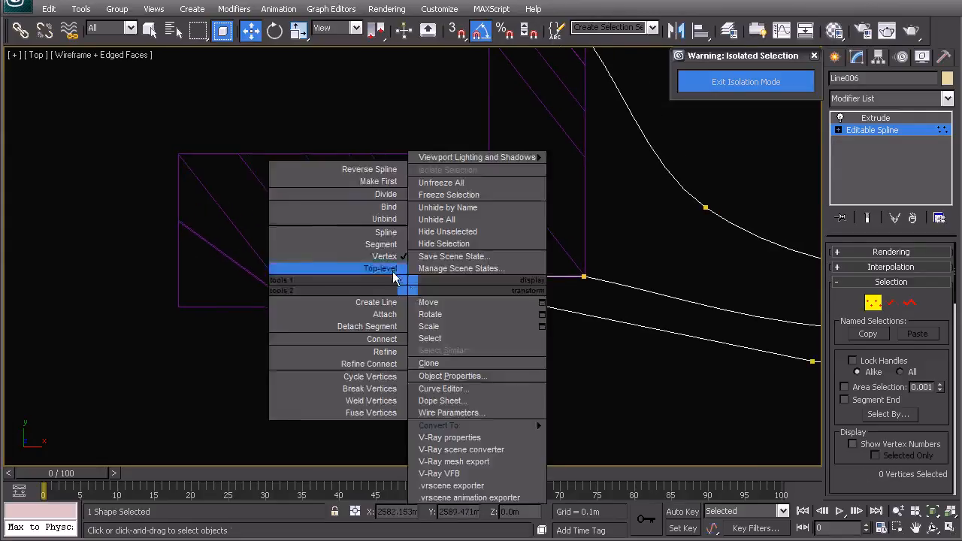
{"action": "left_click", "coordinate": [382, 269]}
Step: Select the shoreline strip at its east end, where the deck curve crosses it, and open it for vertex editing
{"action": "scroll", "coordinate": [382, 278], "scroll_direction": "down", "scroll_amount": 8}
{"action": "scroll", "coordinate": [399, 270], "scroll_direction": "down", "scroll_amount": 2}
{"action": "middle_click_drag", "start_coordinate": [731, 276], "coordinate": [530, 298]}
{"action": "scroll", "coordinate": [541, 252], "scroll_direction": "up", "scroll_amount": 4}
{"action": "middle_click_drag", "start_coordinate": [617, 218], "coordinate": [518, 241]}
{"action": "scroll", "coordinate": [519, 241], "scroll_direction": "up", "scroll_amount": 4}
{"action": "middle_click_drag", "start_coordinate": [727, 217], "coordinate": [398, 264]}
{"action": "scroll", "coordinate": [398, 264], "scroll_direction": "up", "scroll_amount": 2}
{"action": "middle_click_drag", "start_coordinate": [623, 177], "coordinate": [420, 263]}
{"action": "scroll", "coordinate": [420, 262], "scroll_direction": "up", "scroll_amount": 2}
{"action": "left_click", "coordinate": [345, 253]}
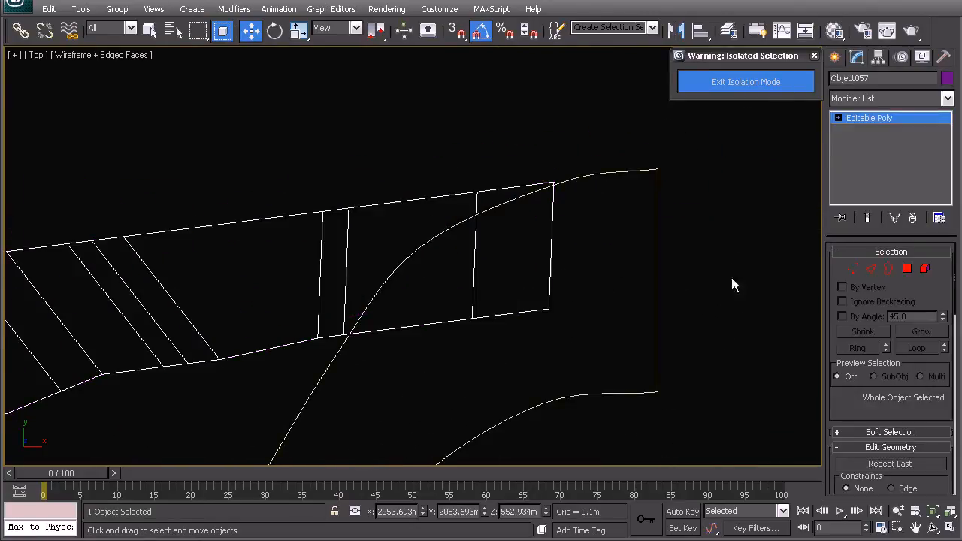
{"action": "key", "text": "1"}
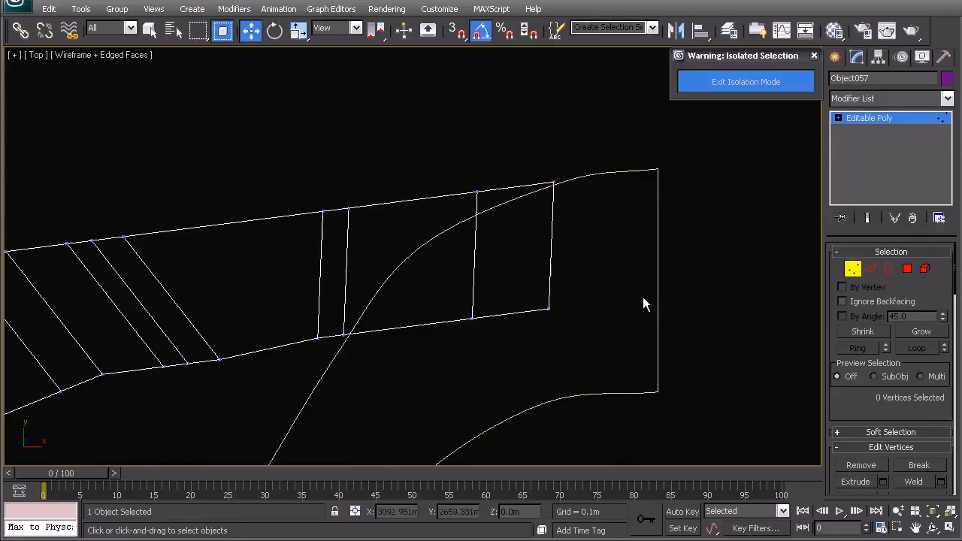
Step: Move the four inner-edge vertices at the strip's east end onto the deck curve and leave vertex editing
{"action": "left_click_drag", "start_coordinate": [543, 308], "coordinate": [541, 172]}
{"action": "left_click_drag", "start_coordinate": [512, 350], "coordinate": [444, 278]}
{"action": "left_click_drag", "start_coordinate": [494, 301], "coordinate": [488, 201]}
{"action": "left_click_drag", "start_coordinate": [346, 344], "coordinate": [344, 342]}
{"action": "left_click_drag", "start_coordinate": [358, 349], "coordinate": [426, 230]}
{"action": "left_click_drag", "start_coordinate": [309, 320], "coordinate": [352, 368]}
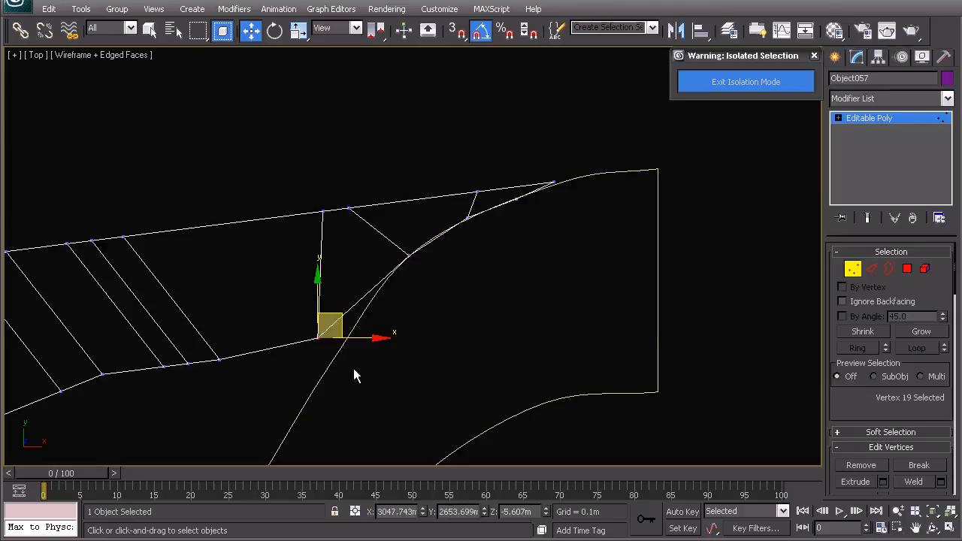
{"action": "left_click_drag", "start_coordinate": [334, 327], "coordinate": [380, 297]}
{"action": "right_click", "coordinate": [405, 272]}
{"action": "left_click", "coordinate": [398, 258]}
Step: Show the whole strip in shaded display and select it together with the extruded deck shape
{"action": "scroll", "coordinate": [420, 267], "scroll_direction": "down", "scroll_amount": 6}
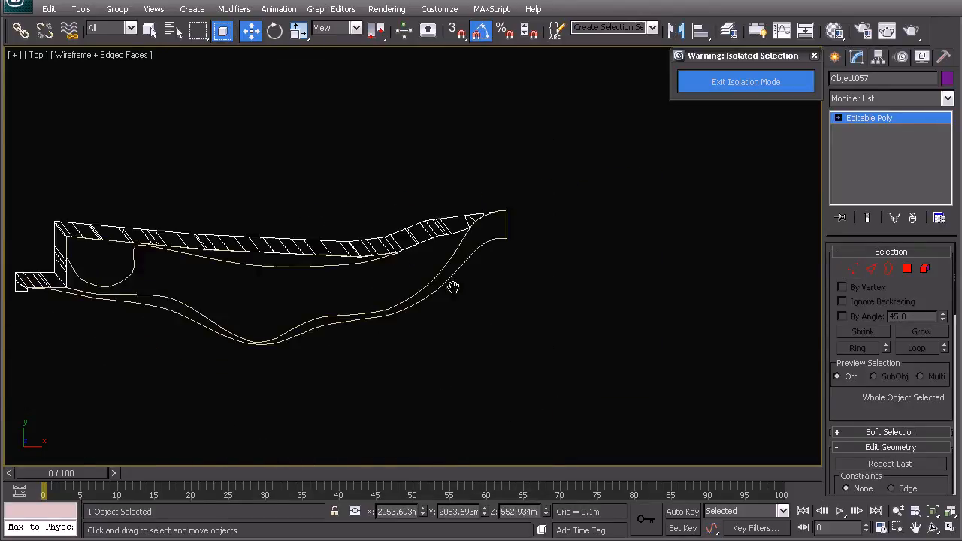
{"action": "middle_click_drag", "start_coordinate": [128, 288], "coordinate": [456, 241]}
{"action": "key", "text": "F3"}
{"action": "right_click", "coordinate": [454, 225]}
{"action": "left_click", "coordinate": [433, 210]}
{"action": "left_click", "coordinate": [420, 180]}
{"action": "middle_click_drag", "start_coordinate": [422, 184], "coordinate": [290, 232]}
{"action": "scroll", "coordinate": [290, 232], "scroll_direction": "down", "scroll_amount": 2}
{"action": "left_click_drag", "start_coordinate": [136, 188], "coordinate": [608, 353]}
{"action": "key", "text": "End"}
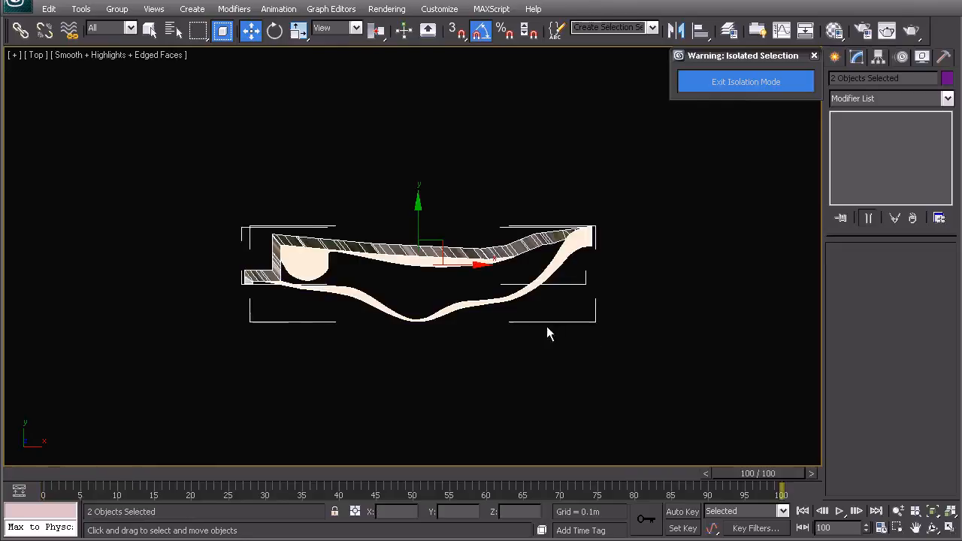
{"action": "middle_click_drag", "start_coordinate": [576, 334], "coordinate": [617, 309]}
Step: Assign the 02 - Default material to the strip and the deck shape, and close the Material Editor
{"action": "key", "text": "m"}
{"action": "left_click", "coordinate": [620, 150]}
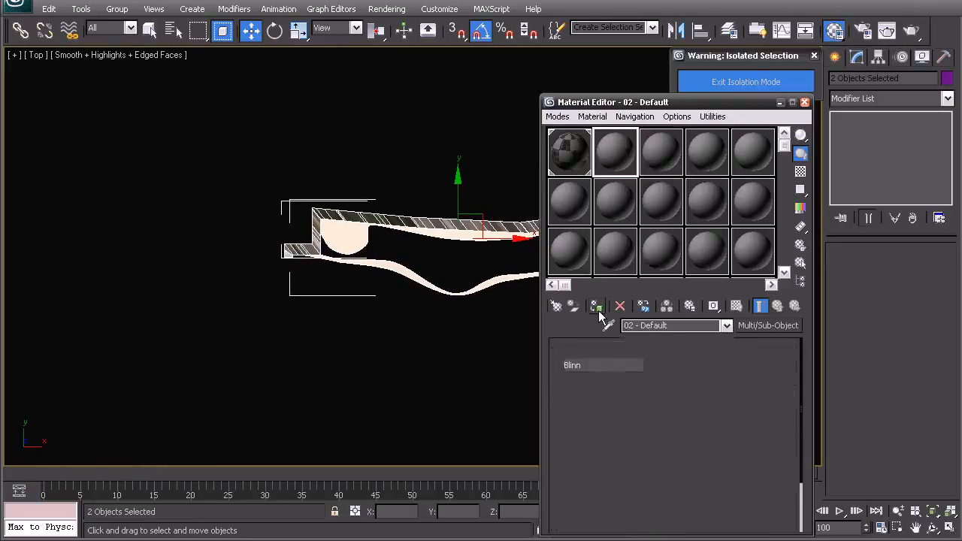
{"action": "left_click", "coordinate": [597, 308]}
{"action": "middle_click_drag", "start_coordinate": [377, 247], "coordinate": [287, 258]}
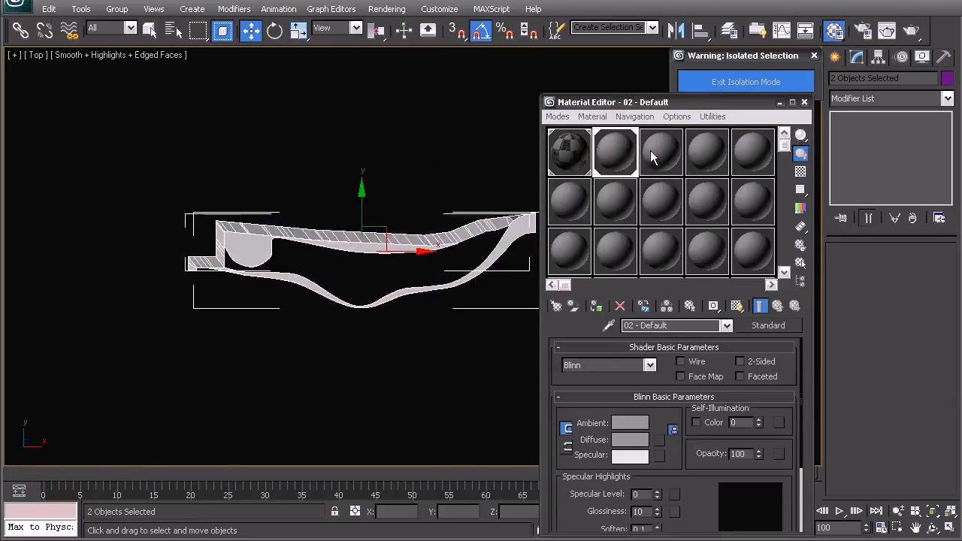
{"action": "left_click", "coordinate": [804, 102]}
Step: Clear the selection, return to wireframe display and exit isolation mode
{"action": "left_click", "coordinate": [378, 194]}
{"action": "middle_click_drag", "start_coordinate": [397, 215], "coordinate": [423, 271]}
{"action": "key", "text": "F3"}
{"action": "left_click", "coordinate": [720, 84]}
Step: Switch to the Perspective view and frame the strip's stepped corner in shaded display
{"action": "left_click", "coordinate": [441, 320]}
{"action": "key", "text": "p"}
{"action": "key", "text": "z"}
{"action": "middle_click_drag", "start_coordinate": [611, 299], "coordinate": [599, 187], "text": "alt"}
{"action": "scroll", "coordinate": [496, 269], "scroll_direction": "down", "scroll_amount": 5}
{"action": "mouse_move", "coordinate": [496, 269]}
{"action": "middle_mouse_down"}
{"action": "mouse_move", "coordinate": [518, 204]}
{"action": "mouse_move", "coordinate": [444, 209]}
{"action": "middle_mouse_up"}
{"action": "key", "text": "F3"}
{"action": "middle_click_drag", "start_coordinate": [232, 286], "coordinate": [342, 245]}
{"action": "scroll", "coordinate": [376, 225], "scroll_direction": "up", "scroll_amount": 6}
{"action": "middle_click_drag", "start_coordinate": [342, 244], "coordinate": [384, 239]}
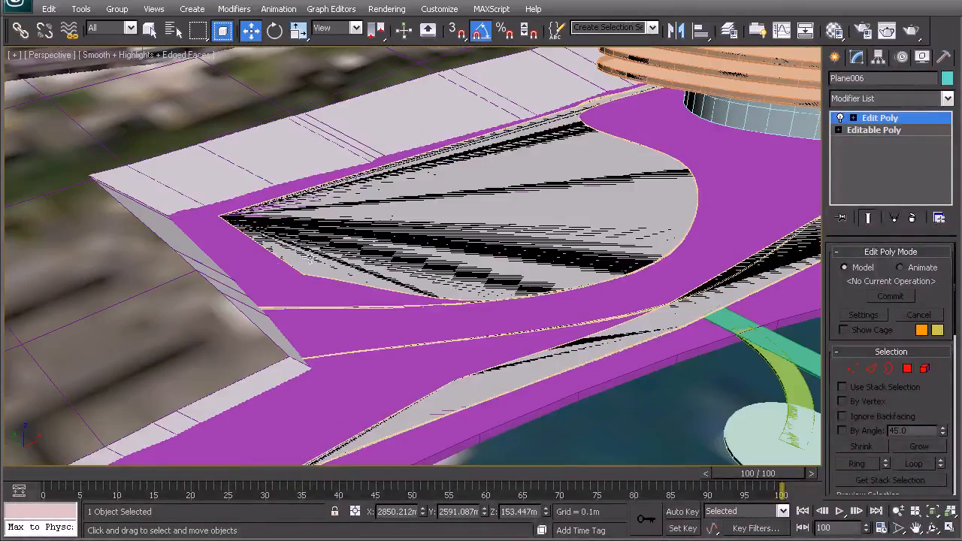
Step: Select the strip's whole inner edge in wireframe and convert the edge selection to vertices
{"action": "left_click", "coordinate": [246, 165]}
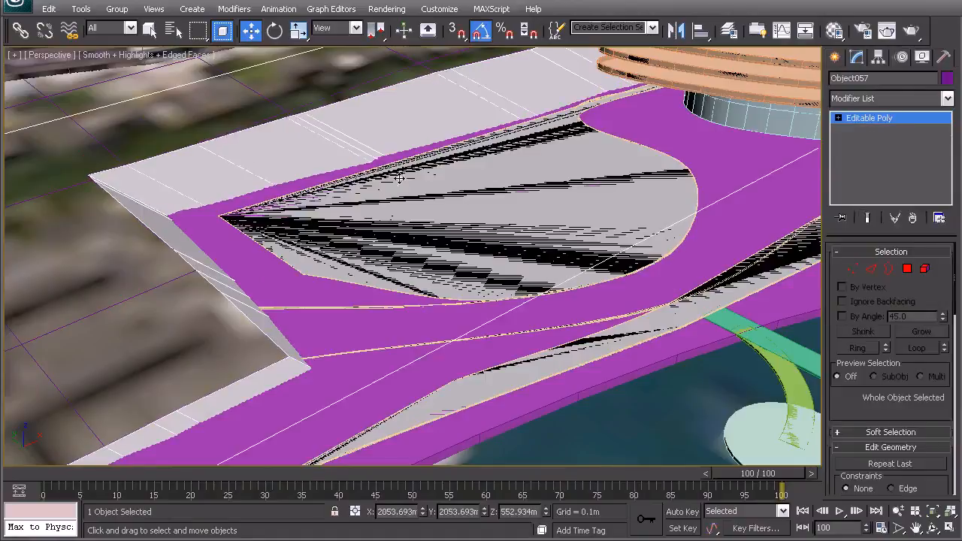
{"action": "key", "text": "F3"}
{"action": "left_click", "coordinate": [871, 270]}
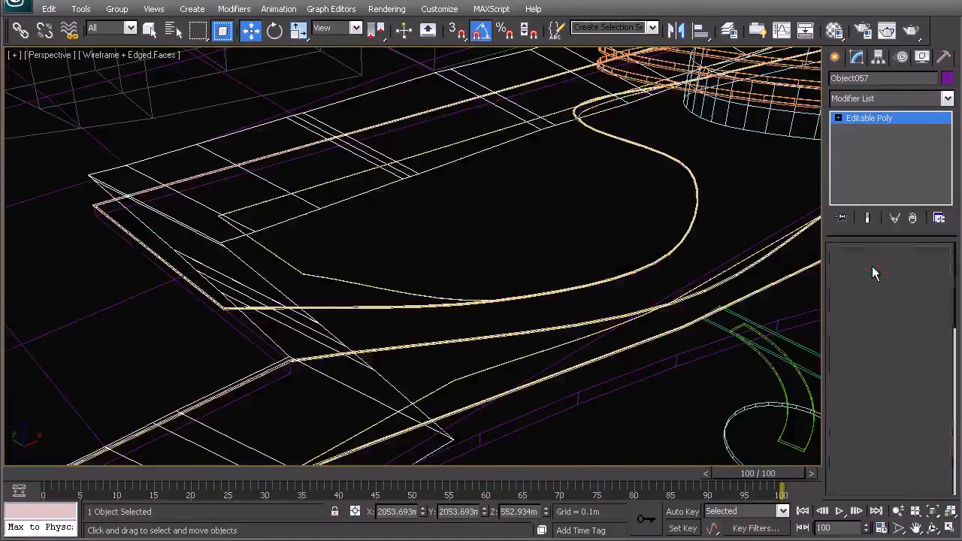
{"action": "middle_click_drag", "start_coordinate": [344, 255], "coordinate": [333, 281]}
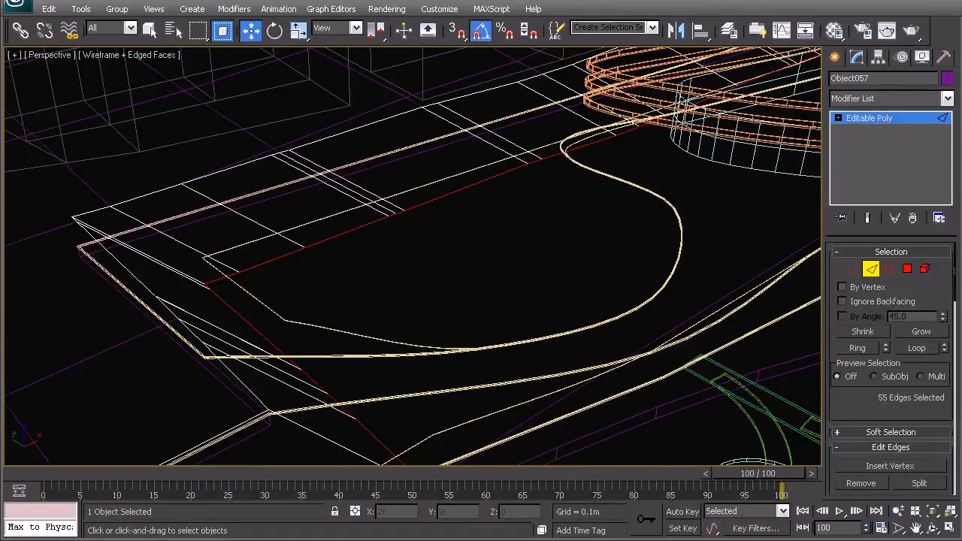
{"action": "left_click", "coordinate": [852, 269], "text": "ctrl"}
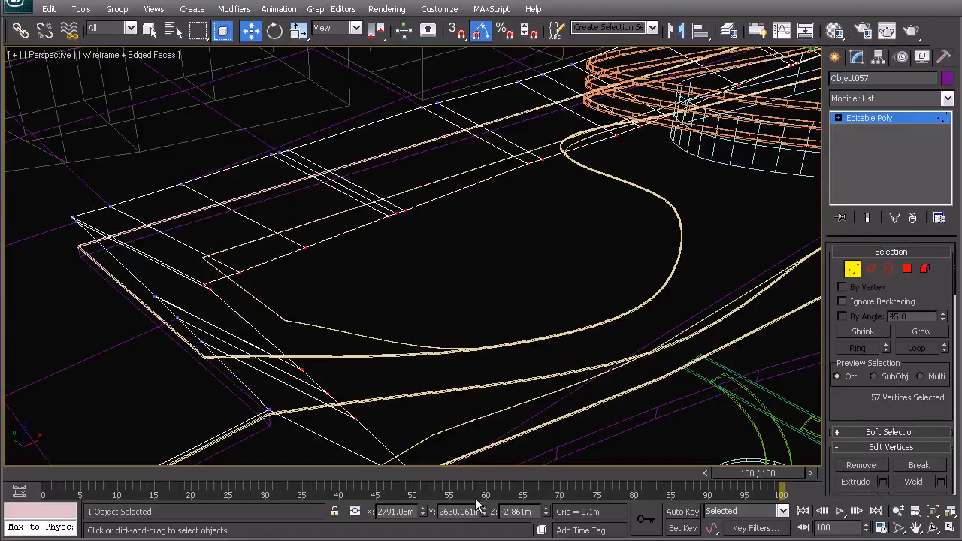
Step: Try setting the selected inner-edge vertices to a Z height of 2 m, check them against the deck, and undo the change
{"action": "left_click_drag", "start_coordinate": [533, 508], "coordinate": [499, 511]}
{"action": "type", "text": "2"}
{"action": "key", "text": "Return"}
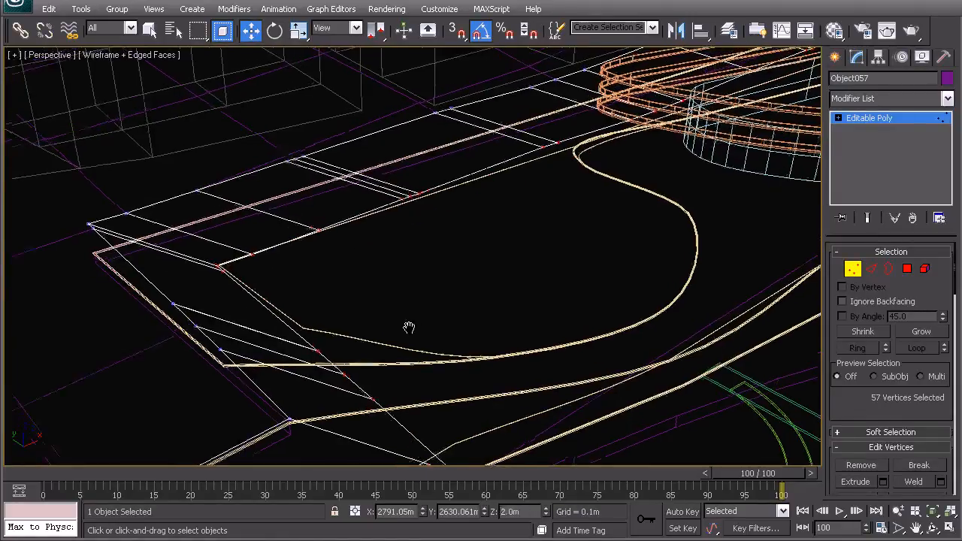
{"action": "key", "text": "F3"}
{"action": "key", "text": "F3"}
{"action": "middle_click_drag", "start_coordinate": [382, 400], "coordinate": [357, 328]}
{"action": "left_click_drag", "start_coordinate": [446, 395], "coordinate": [369, 326]}
{"action": "left_click_drag", "start_coordinate": [257, 234], "coordinate": [385, 333]}
{"action": "key", "text": "ctrl+a"}
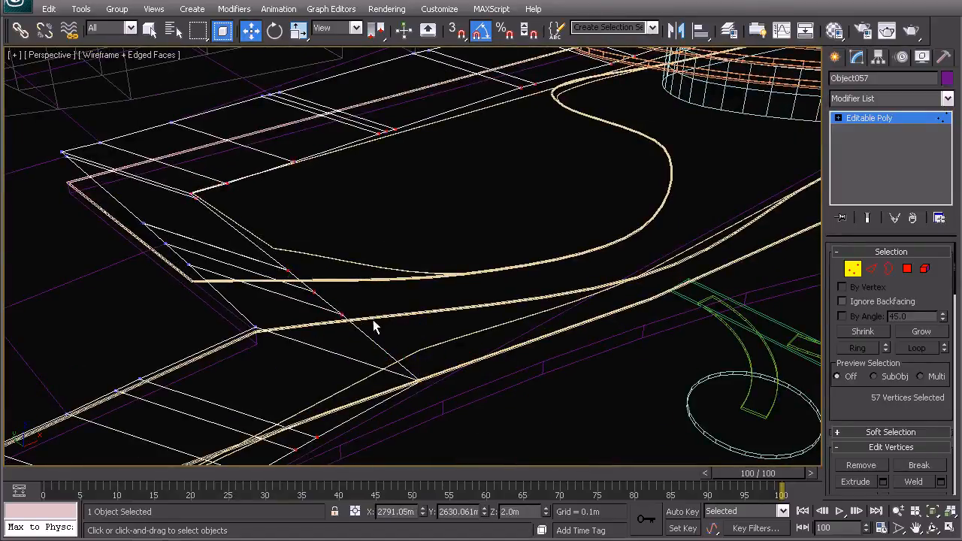
{"action": "key", "text": "ctrl+z"}
Step: Set the strip's inner-edge vertices, including the stepped corner's, to a Z height of 2 m, check the shaded result, and leave vertex editing
{"action": "mouse_move", "coordinate": [956, 274]}
{"action": "left_mouse_down"}
{"action": "mouse_move", "coordinate": [943, 363]}
{"action": "mouse_move", "coordinate": [956, 292]}
{"action": "left_mouse_up"}
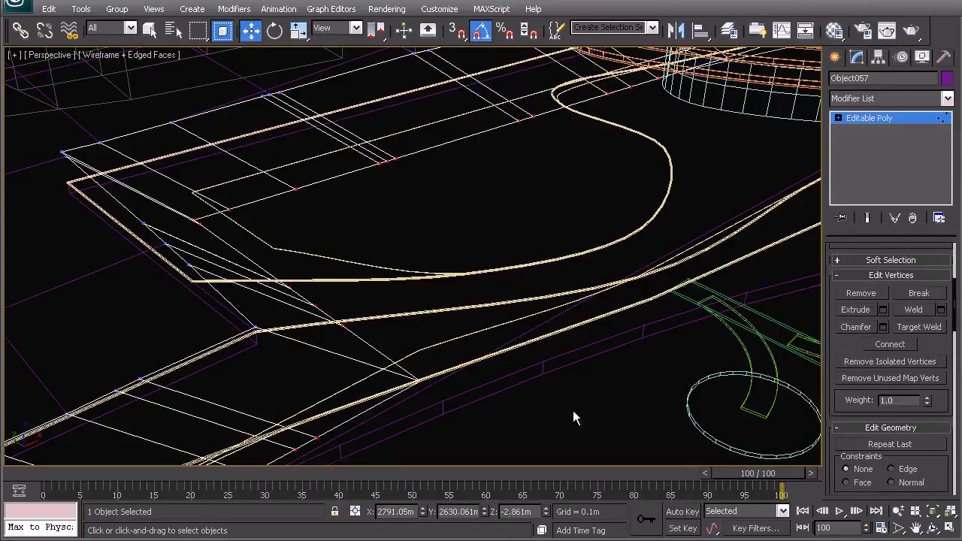
{"action": "middle_click_drag", "start_coordinate": [573, 418], "coordinate": [550, 404]}
{"action": "left_click", "coordinate": [484, 514]}
{"action": "middle_click_drag", "start_coordinate": [493, 456], "coordinate": [517, 473]}
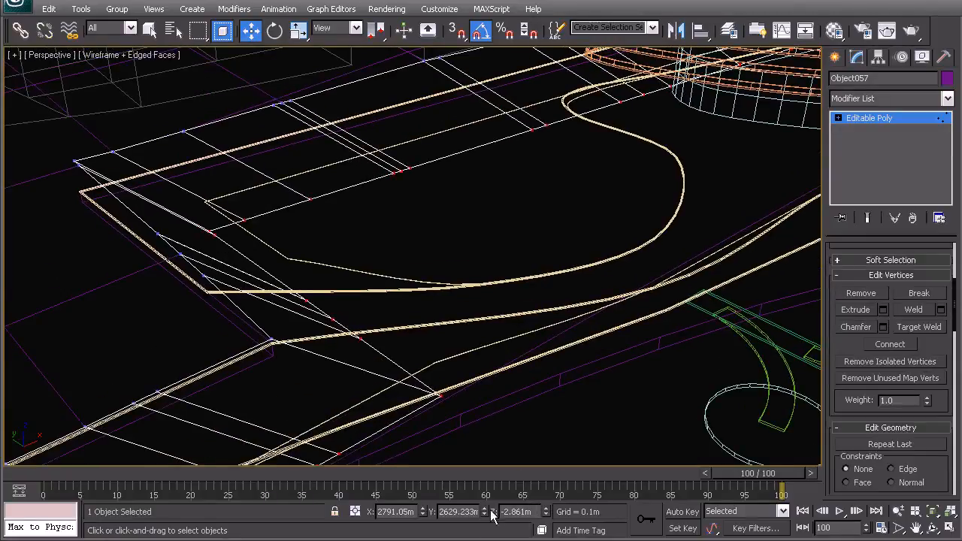
{"action": "left_click_drag", "start_coordinate": [536, 513], "coordinate": [489, 515]}
{"action": "type", "text": "2"}
{"action": "key", "text": "Return"}
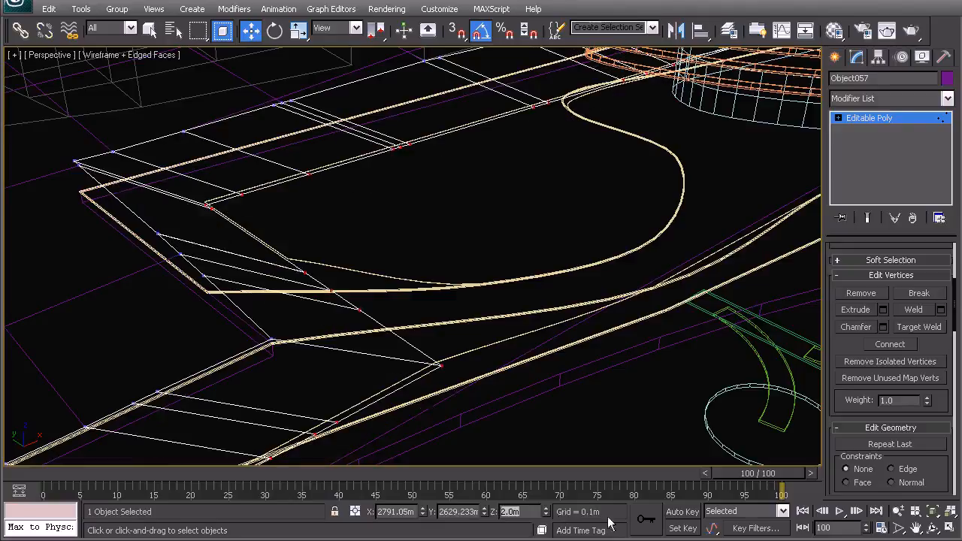
{"action": "key", "text": "F3"}
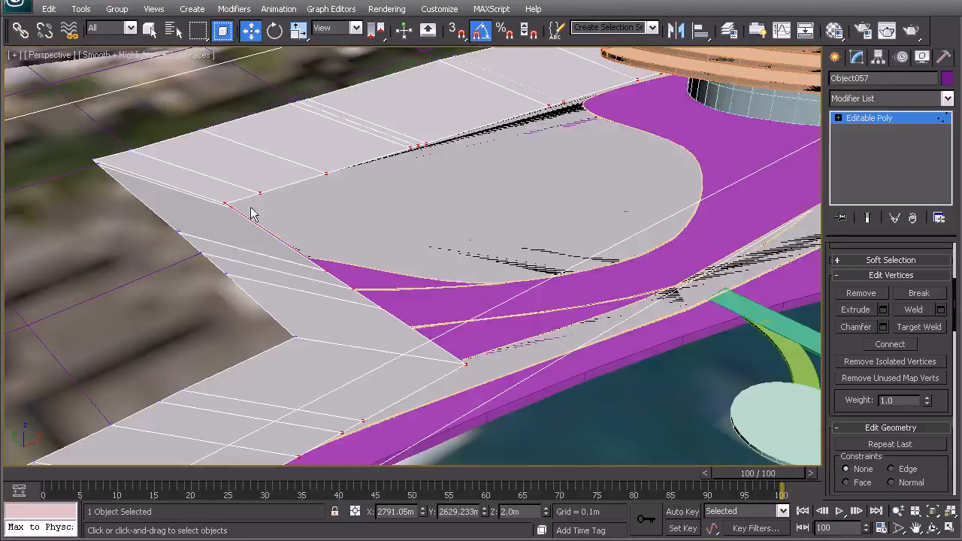
{"action": "key", "text": "F3"}
{"action": "right_click", "coordinate": [413, 257]}
{"action": "left_click", "coordinate": [409, 244]}
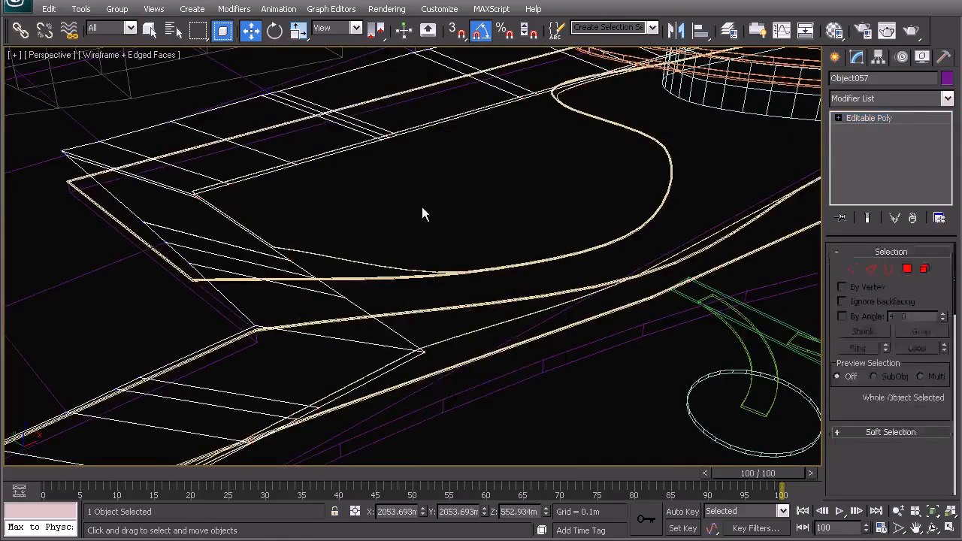
Step: Select the swept border beside the strip's stepped corner to inspect its Sweep modifier
{"action": "left_click", "coordinate": [421, 212]}
{"action": "scroll", "coordinate": [410, 263], "scroll_direction": "down", "scroll_amount": 3}
{"action": "middle_click_drag", "start_coordinate": [481, 269], "coordinate": [360, 227], "text": "alt"}
{"action": "scroll", "coordinate": [386, 267], "scroll_direction": "up", "scroll_amount": 3}
{"action": "left_click", "coordinate": [367, 263]}
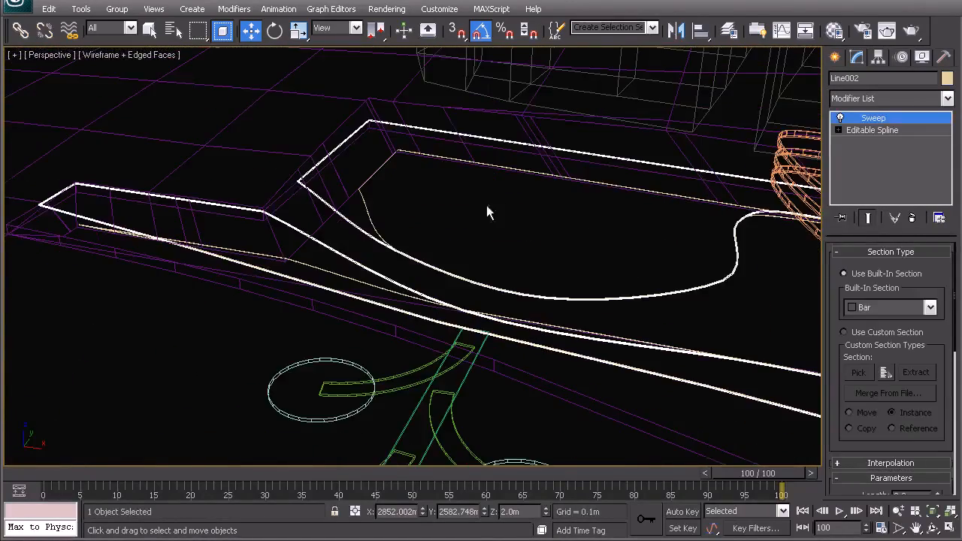
{"action": "right_click", "coordinate": [872, 128]}
{"action": "key", "text": "Escape"}
Step: Clone the extruded deck shape as an independent copy and remove the copy's Extrude modifier
{"action": "middle_click_drag", "start_coordinate": [457, 239], "coordinate": [508, 250]}
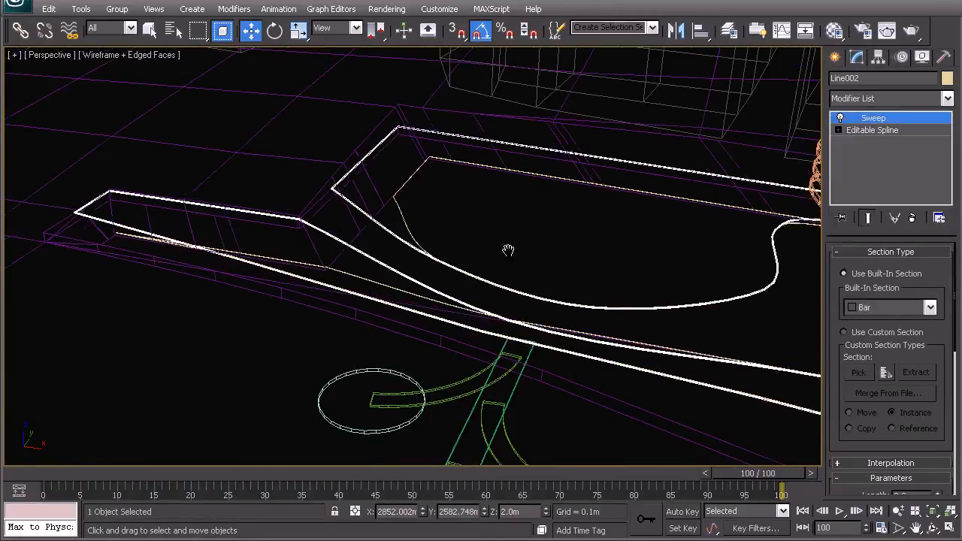
{"action": "left_click", "coordinate": [498, 254]}
{"action": "left_click", "coordinate": [417, 240]}
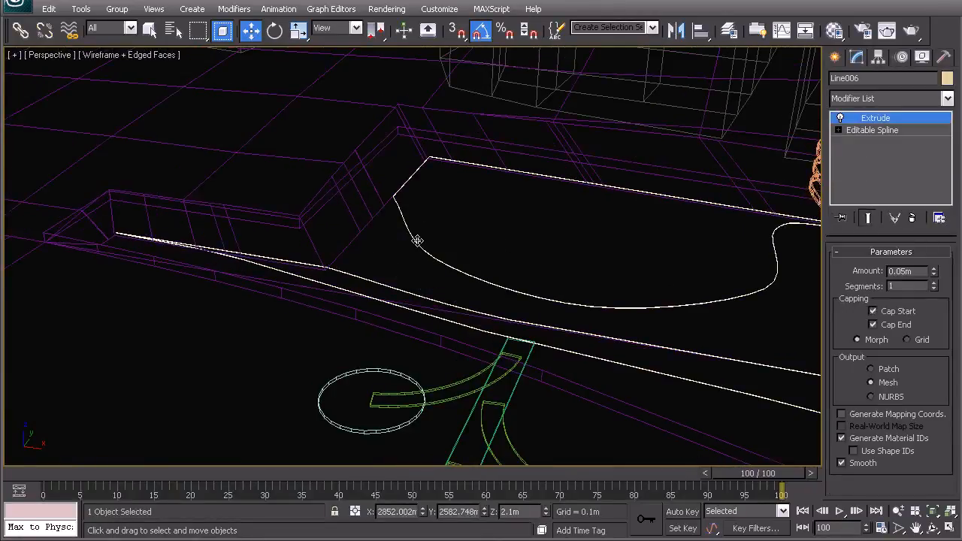
{"action": "key", "text": "ctrl+v"}
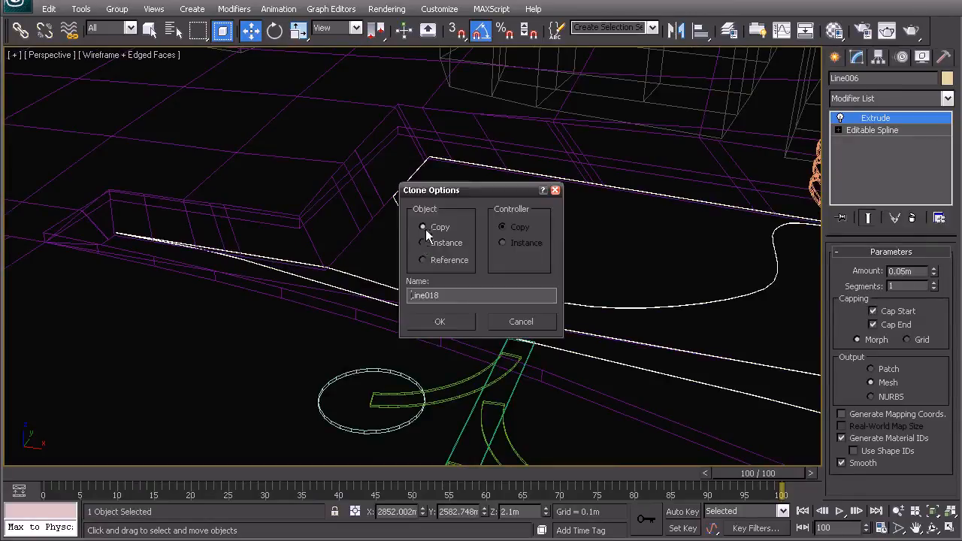
{"action": "left_click", "coordinate": [439, 321]}
{"action": "left_click", "coordinate": [875, 118]}
{"action": "right_click", "coordinate": [875, 119]}
{"action": "left_click", "coordinate": [853, 137]}
{"action": "right_click", "coordinate": [875, 118]}
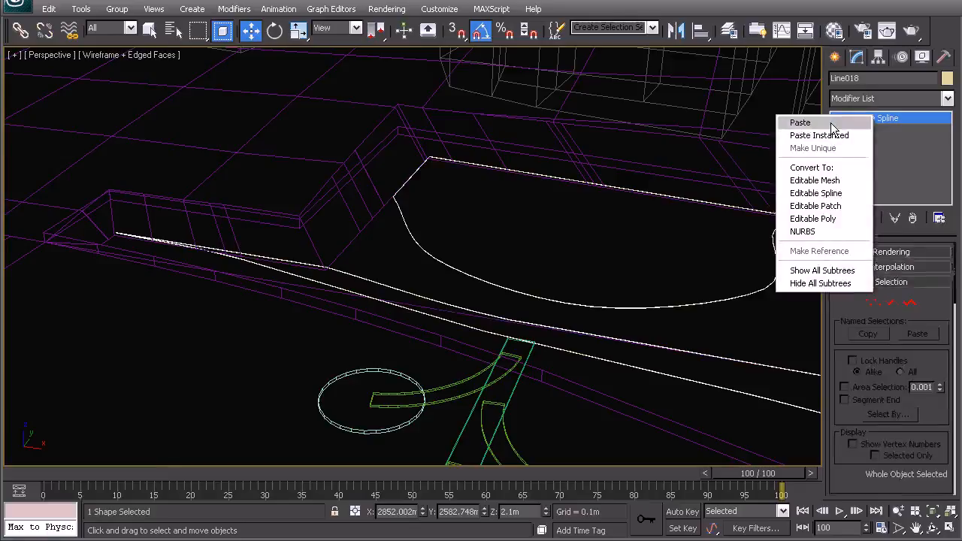
{"action": "left_click", "coordinate": [808, 122]}
Step: Check the deck shape in shaded display and inspect the curved slabs at the rounded end of the podium in wireframe
{"action": "left_click", "coordinate": [499, 239]}
{"action": "key", "text": "F3"}
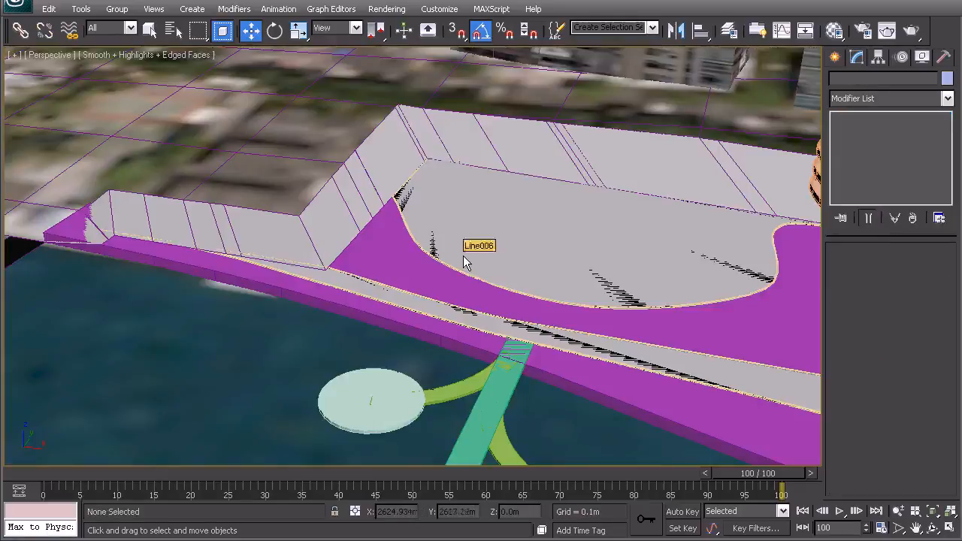
{"action": "key", "text": "F3"}
{"action": "middle_click_drag", "start_coordinate": [234, 329], "coordinate": [274, 328]}
{"action": "scroll", "coordinate": [328, 279], "scroll_direction": "down", "scroll_amount": 3}
{"action": "middle_click_drag", "start_coordinate": [327, 279], "coordinate": [370, 297], "text": "alt"}
{"action": "middle_click_drag", "start_coordinate": [594, 295], "coordinate": [242, 302]}
{"action": "middle_click_drag", "start_coordinate": [408, 273], "coordinate": [449, 309]}
{"action": "middle_click_drag", "start_coordinate": [526, 300], "coordinate": [496, 304], "text": "alt"}
{"action": "middle_click_drag", "start_coordinate": [436, 273], "coordinate": [401, 334]}
{"action": "middle_click_drag", "start_coordinate": [245, 333], "coordinate": [334, 337]}
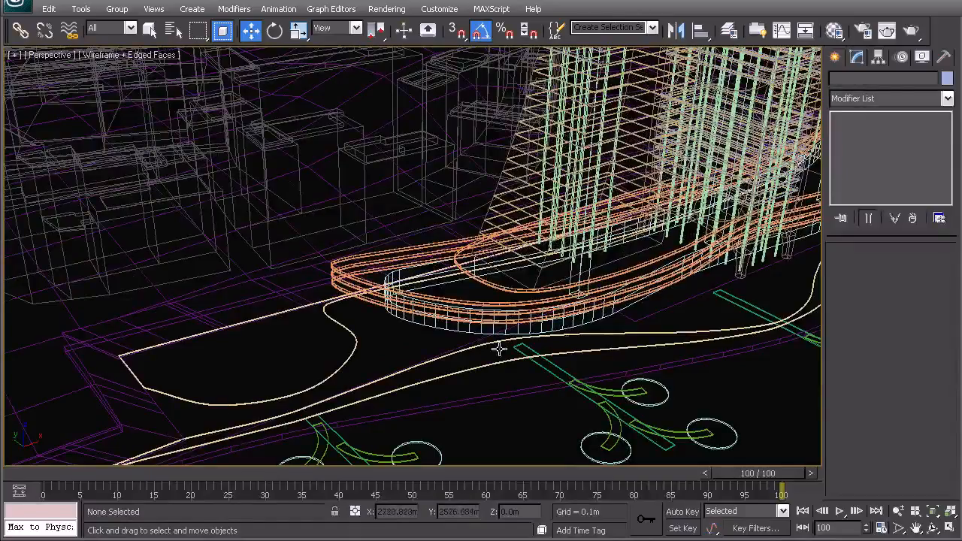
{"action": "scroll", "coordinate": [379, 314], "scroll_direction": "up", "scroll_amount": 3}
{"action": "scroll", "coordinate": [352, 310], "scroll_direction": "up", "scroll_amount": 3}
{"action": "middle_click_drag", "start_coordinate": [348, 311], "coordinate": [343, 307]}
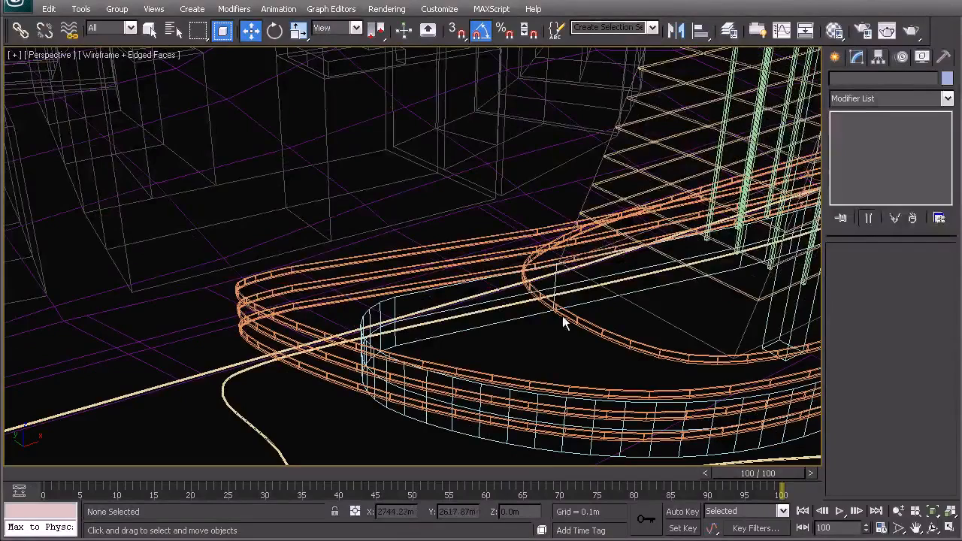
Step: Clone the uppermost curved podium slab as an independent copy and delete the copy's Extrude modifier
{"action": "left_click", "coordinate": [585, 328]}
{"action": "middle_click_drag", "start_coordinate": [618, 353], "coordinate": [404, 353]}
{"action": "scroll", "coordinate": [427, 336], "scroll_direction": "up", "scroll_amount": 3}
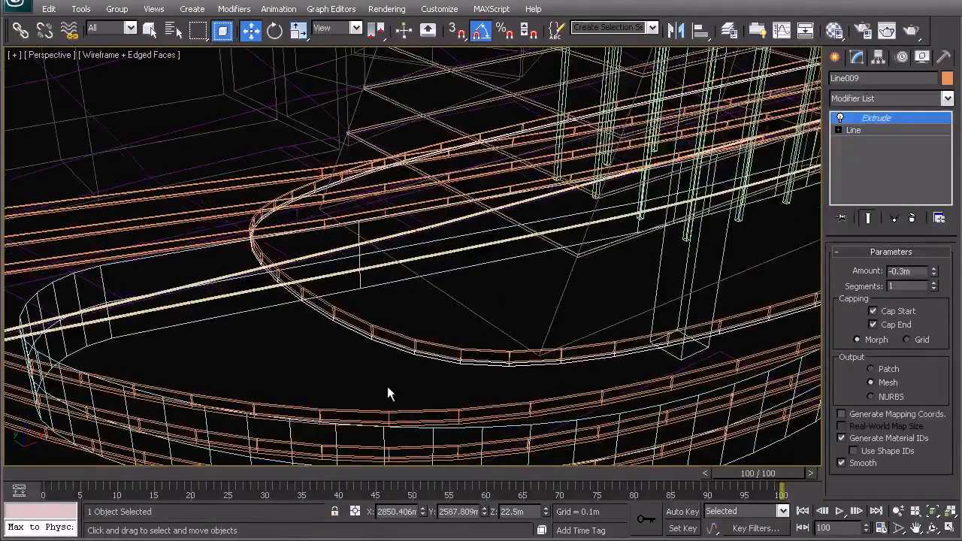
{"action": "scroll", "coordinate": [388, 388], "scroll_direction": "up", "scroll_amount": 3}
{"action": "middle_click_drag", "start_coordinate": [388, 388], "coordinate": [402, 353]}
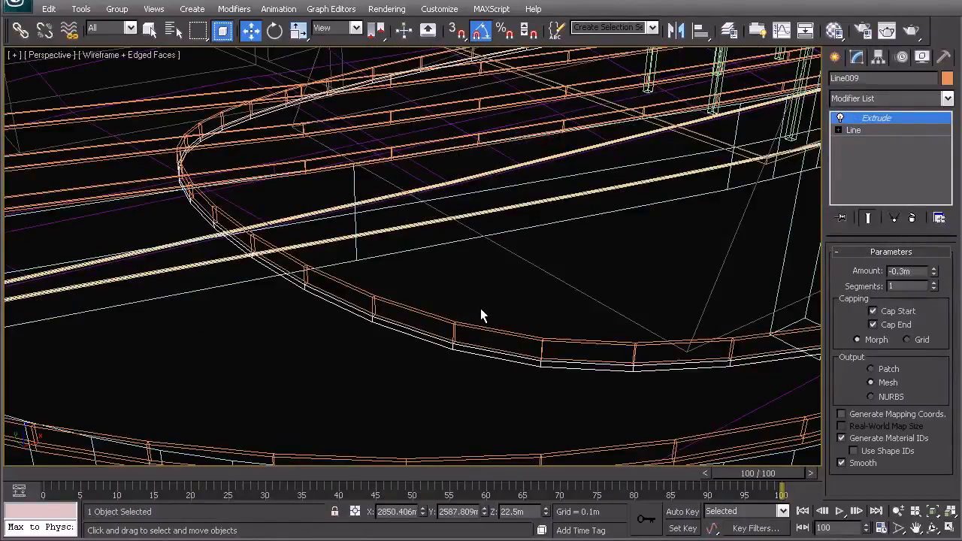
{"action": "left_click_drag", "start_coordinate": [454, 346], "coordinate": [457, 348], "text": "shift"}
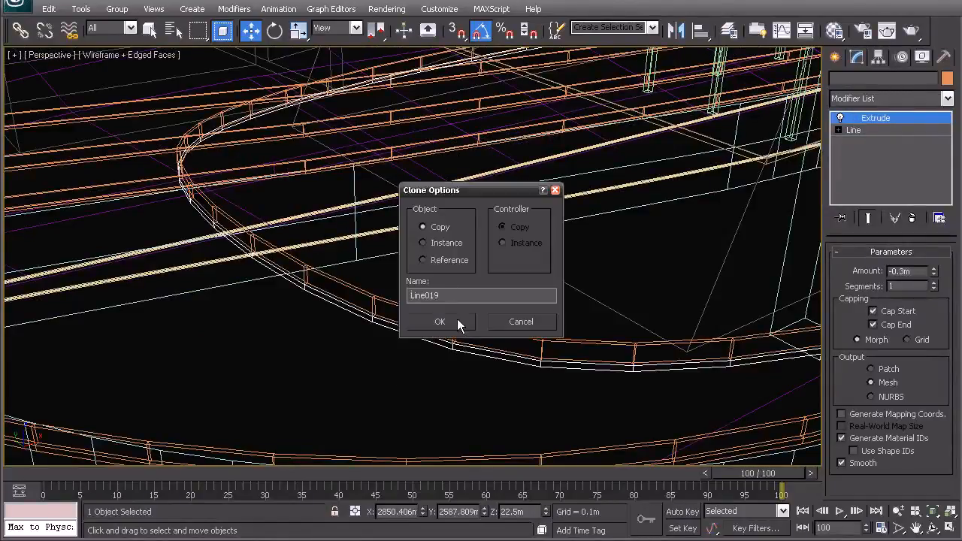
{"action": "left_click", "coordinate": [457, 319]}
{"action": "right_click", "coordinate": [877, 120]}
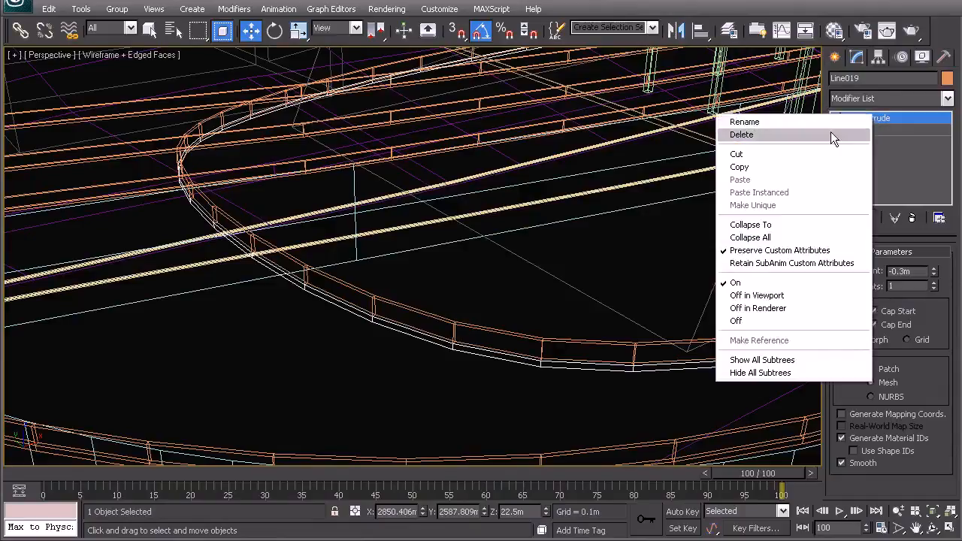
{"action": "left_click", "coordinate": [830, 133]}
Step: Raise the copied slab outline by a relative Z offset of 0.1 m
{"action": "middle_click_drag", "start_coordinate": [577, 245], "coordinate": [582, 205]}
{"action": "scroll", "coordinate": [535, 238], "scroll_direction": "up", "scroll_amount": 4}
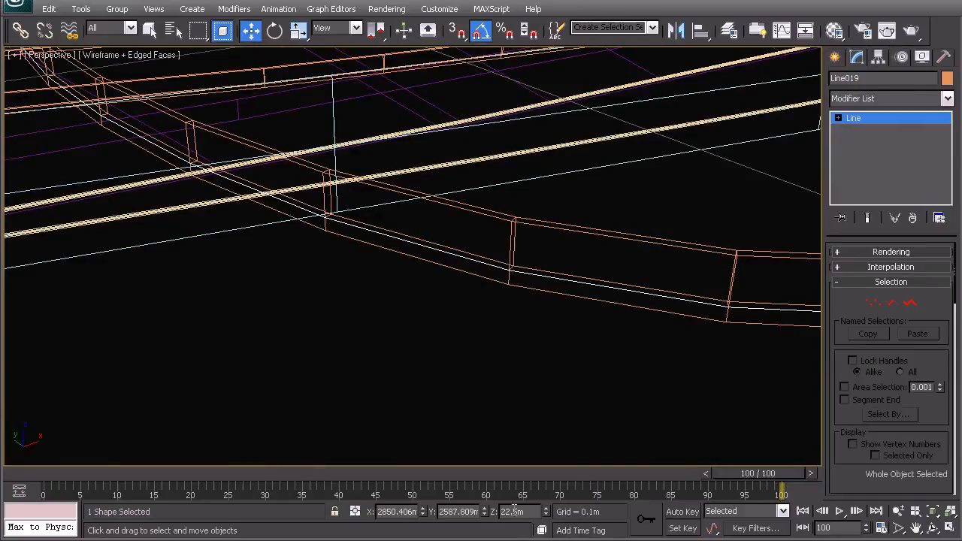
{"action": "left_click", "coordinate": [354, 511]}
{"action": "left_click", "coordinate": [524, 512]}
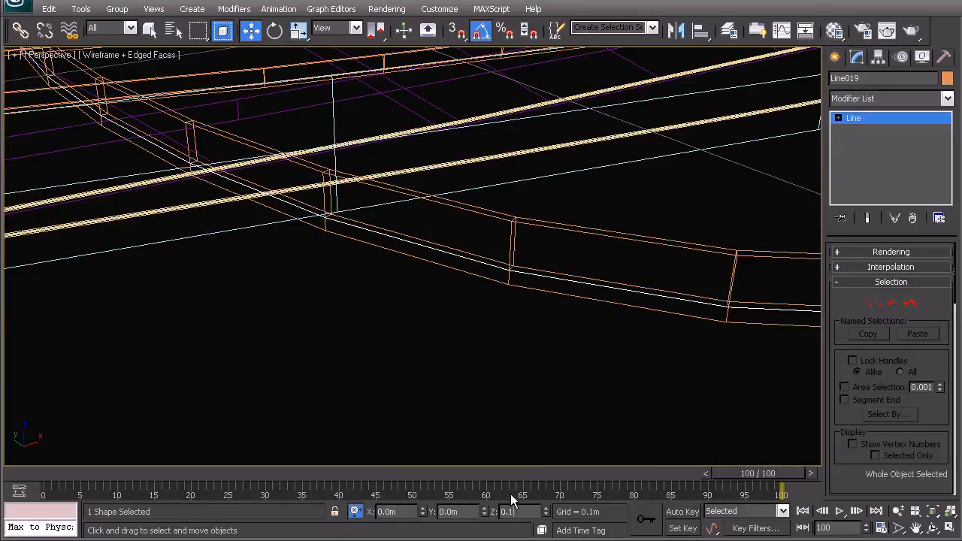
{"action": "key", "text": "Return"}
{"action": "middle_click_drag", "start_coordinate": [308, 261], "coordinate": [295, 287]}
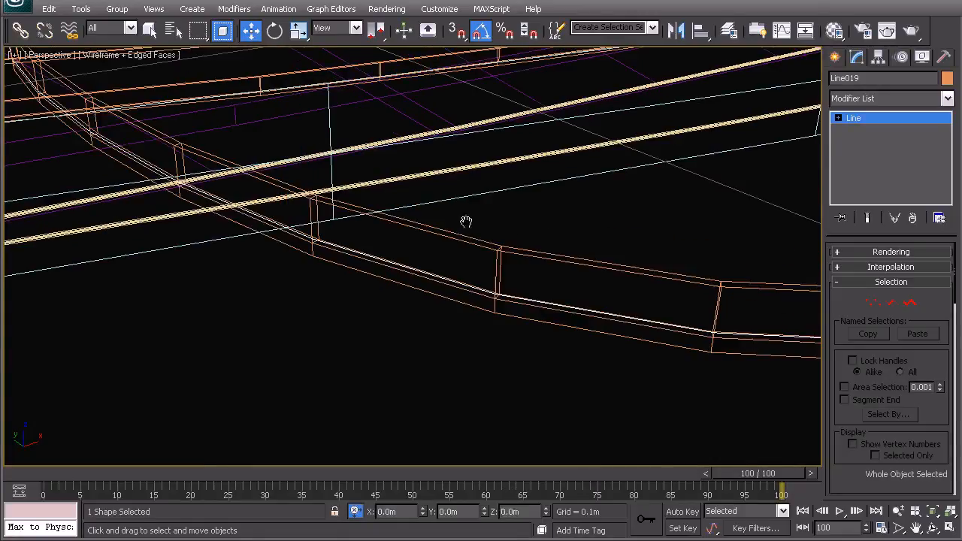
Step: Outline the copied slab spline by 0.1 m, delete the original outer spline, and leave spline editing
{"action": "left_click", "coordinate": [910, 302]}
{"action": "left_click", "coordinate": [683, 329]}
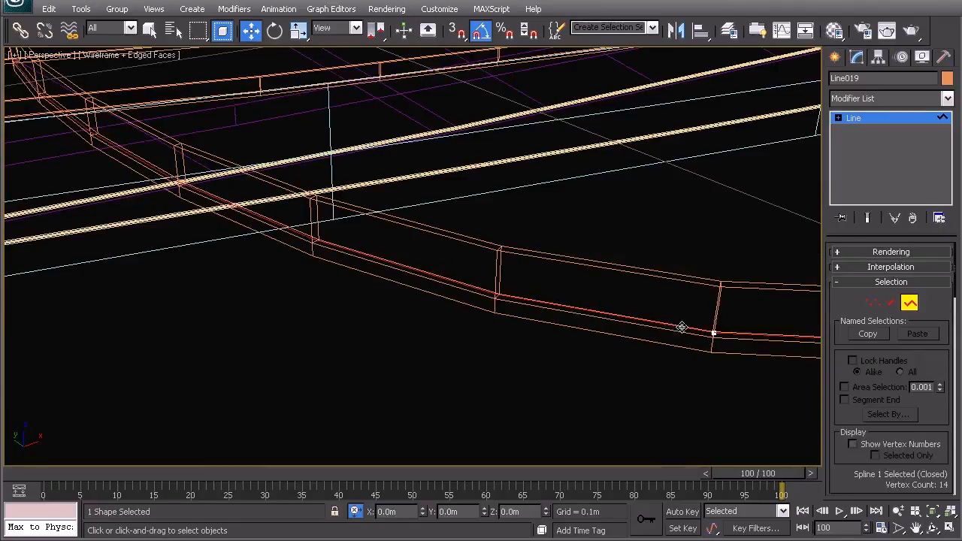
{"action": "scroll", "coordinate": [940, 338], "scroll_direction": "down", "scroll_amount": 10}
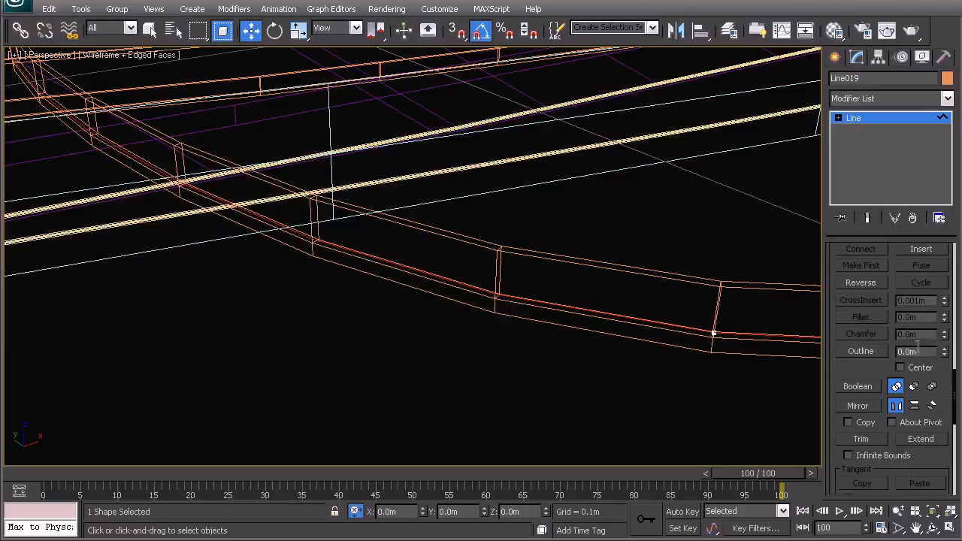
{"action": "left_click", "coordinate": [924, 351]}
{"action": "type", "text": "0.1"}
{"action": "key", "text": "Return"}
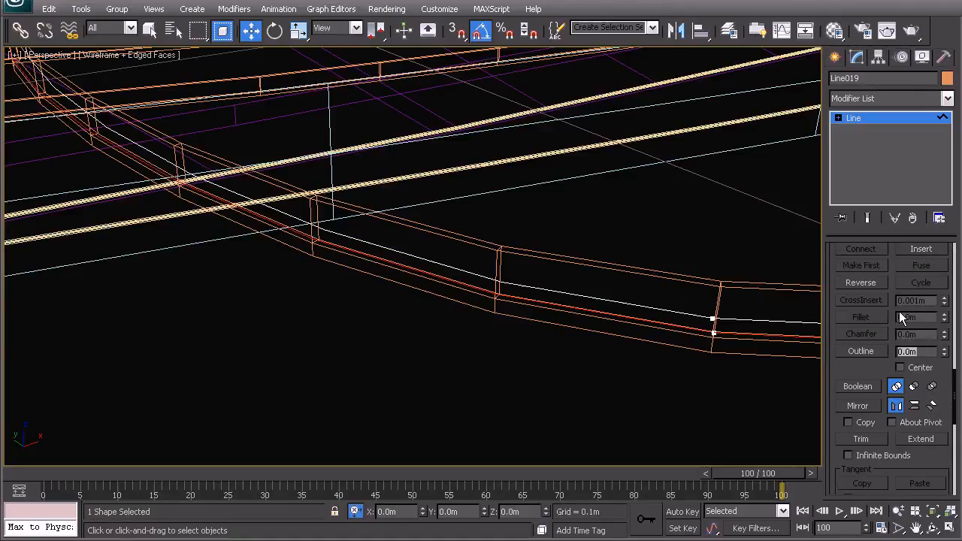
{"action": "middle_click_drag", "start_coordinate": [435, 316], "coordinate": [416, 306]}
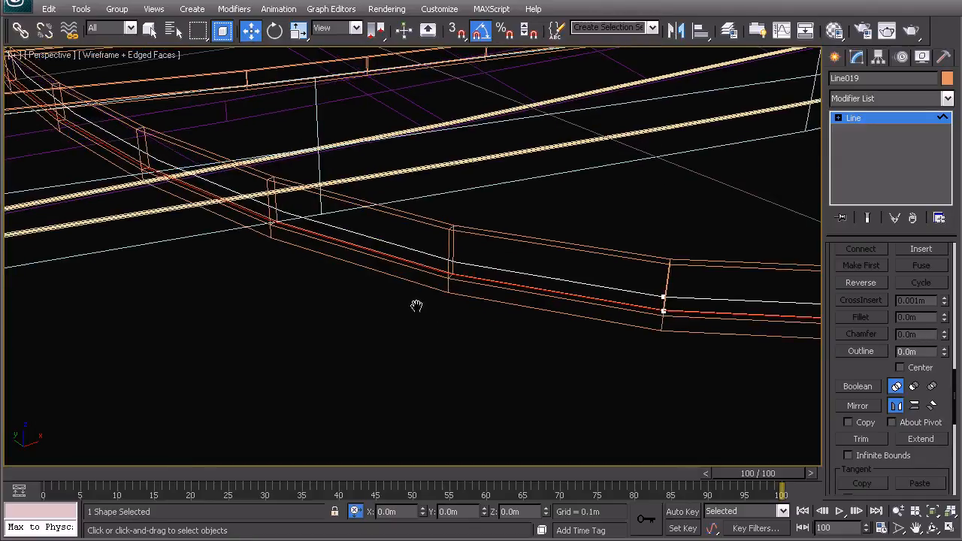
{"action": "left_click", "coordinate": [443, 332]}
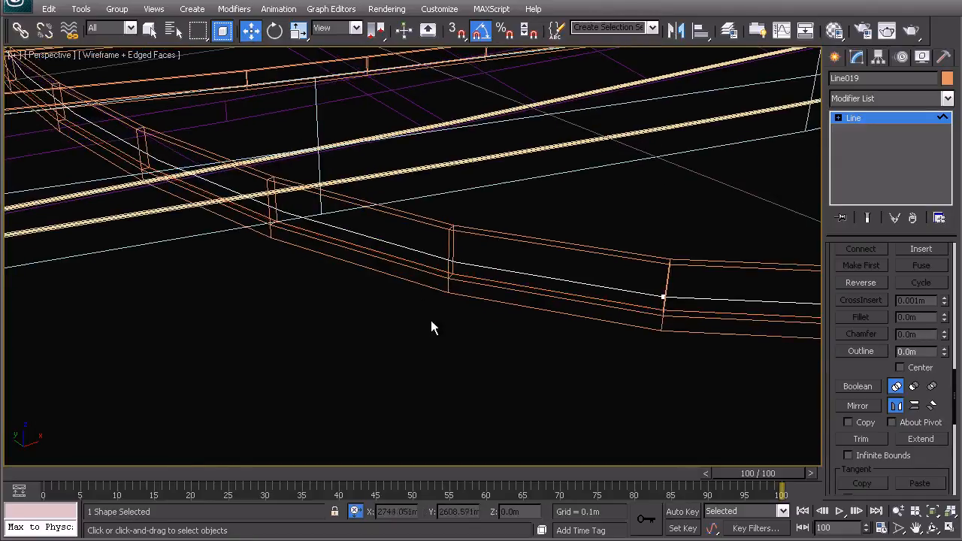
{"action": "scroll", "coordinate": [534, 245], "scroll_direction": "down", "scroll_amount": 3}
{"action": "scroll", "coordinate": [500, 241], "scroll_direction": "down", "scroll_amount": 3}
{"action": "right_click", "coordinate": [494, 233]}
{"action": "left_click", "coordinate": [466, 215]}
Step: Create a new layer named 01_Grass while the copied slab outline is selected
{"action": "scroll", "coordinate": [421, 286], "scroll_direction": "up", "scroll_amount": 2}
{"action": "scroll", "coordinate": [382, 322], "scroll_direction": "up", "scroll_amount": 3}
{"action": "scroll", "coordinate": [399, 279], "scroll_direction": "up", "scroll_amount": 2}
{"action": "middle_click_drag", "start_coordinate": [399, 279], "coordinate": [454, 269]}
{"action": "middle_click_drag", "start_coordinate": [520, 200], "coordinate": [488, 223]}
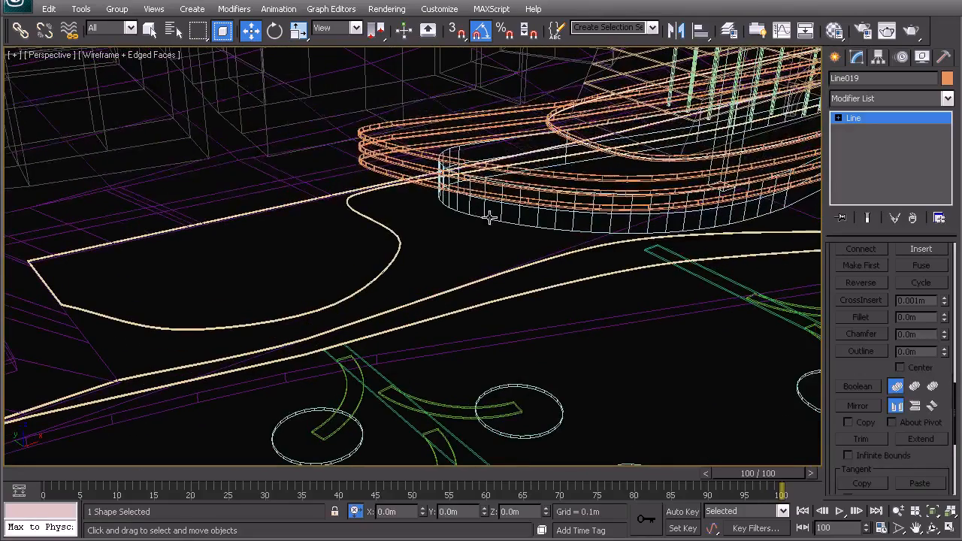
{"action": "left_click", "coordinate": [728, 30]}
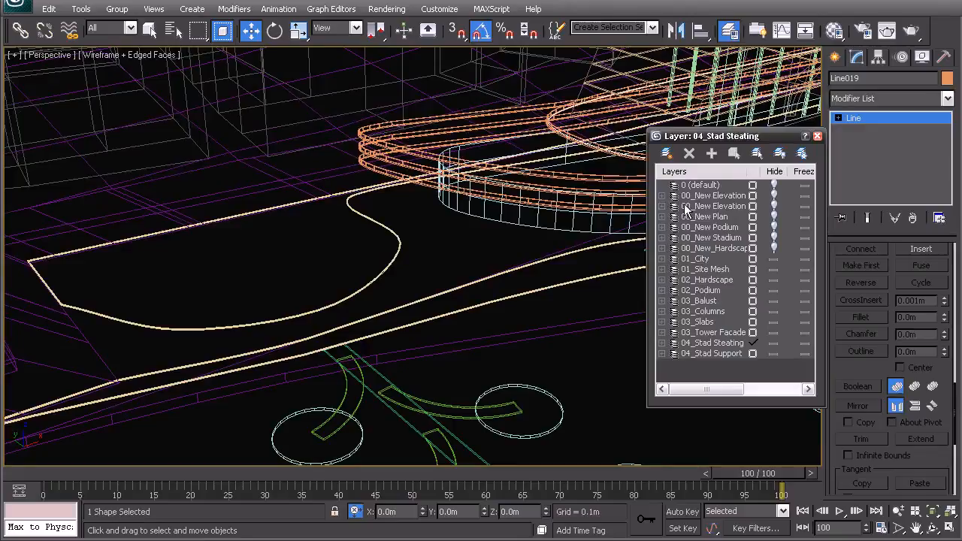
{"action": "left_click", "coordinate": [666, 153]}
{"action": "left_click", "coordinate": [709, 363]}
{"action": "type", "text": "01_Grass"}
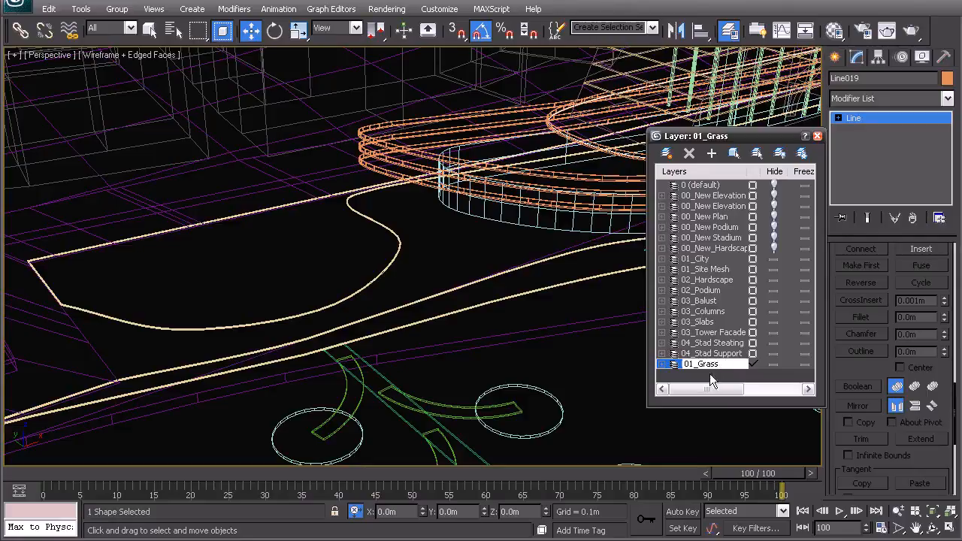
{"action": "key", "text": "Return"}
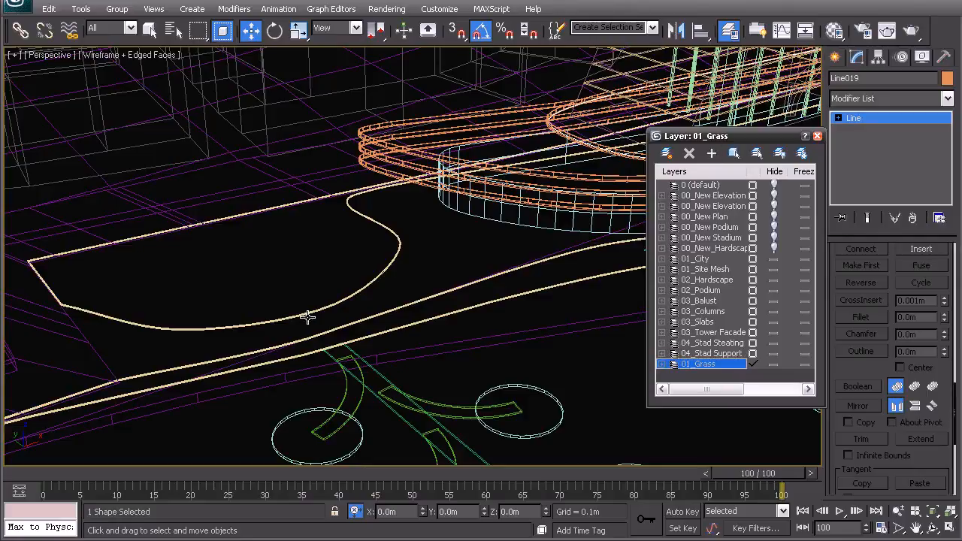
Step: Add the extruded deck shape to the 01_Grass layer
{"action": "left_click", "coordinate": [327, 308]}
{"action": "scroll", "coordinate": [363, 286], "scroll_direction": "up", "scroll_amount": 10}
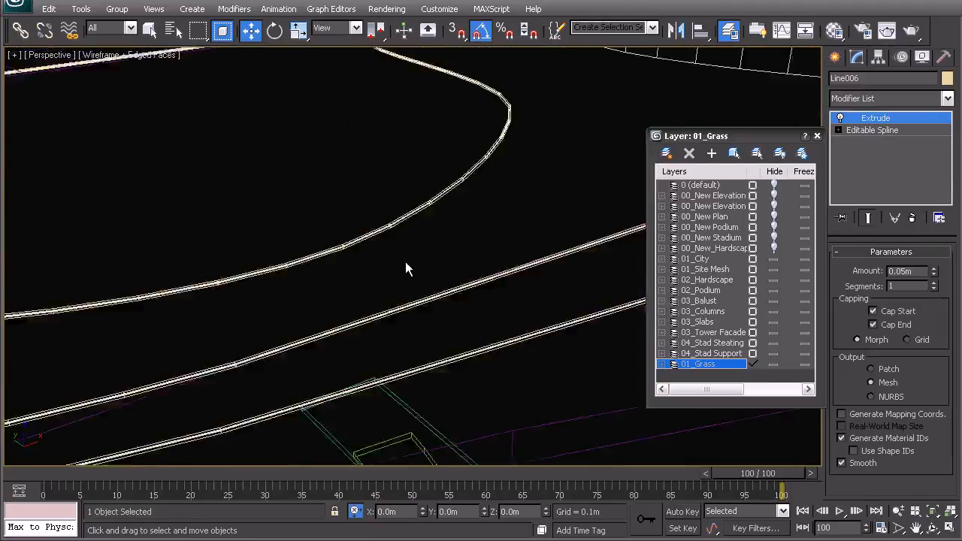
{"action": "scroll", "coordinate": [408, 262], "scroll_direction": "down", "scroll_amount": 10}
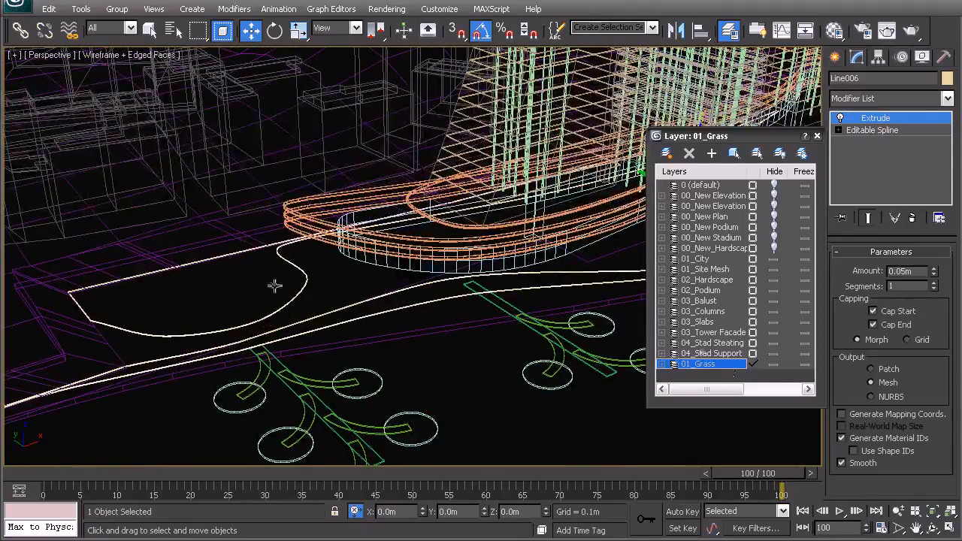
{"action": "left_click", "coordinate": [717, 153]}
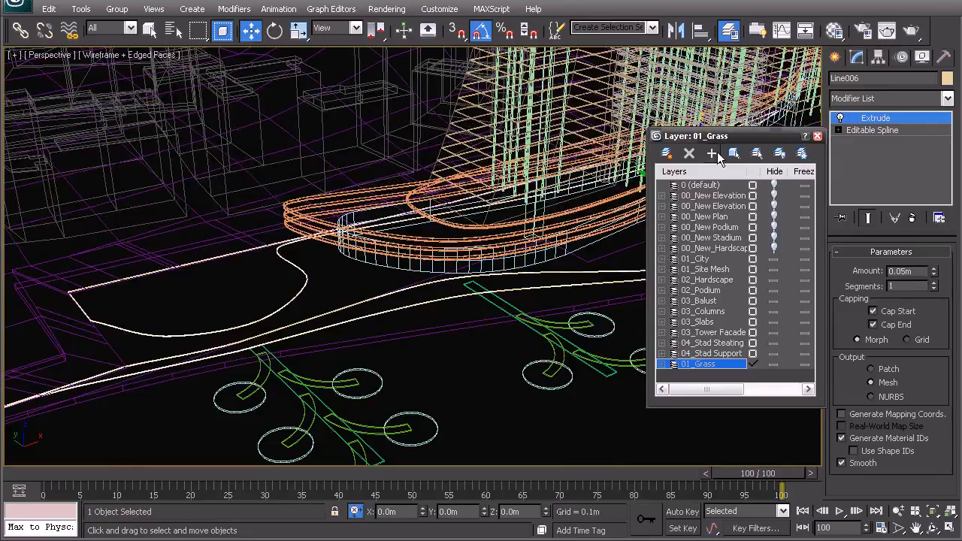
Step: Select all objects on the 01_Grass layer, isolate them, and show them shaded
{"action": "left_click", "coordinate": [755, 154]}
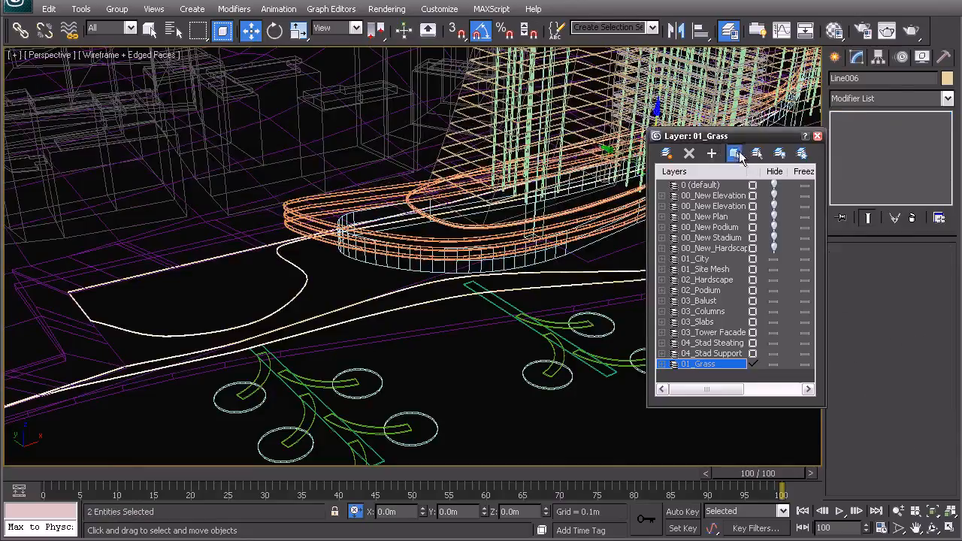
{"action": "right_click", "coordinate": [510, 232]}
{"action": "left_click", "coordinate": [541, 109]}
{"action": "left_click", "coordinate": [495, 140]}
{"action": "scroll", "coordinate": [424, 248], "scroll_direction": "up", "scroll_amount": 4}
{"action": "key", "text": "F3"}
Step: Apply an Edit Poly modifier to the slab outline copy to make it a flat surface
{"action": "left_click", "coordinate": [400, 238]}
{"action": "scroll", "coordinate": [684, 124], "scroll_direction": "up", "scroll_amount": 5}
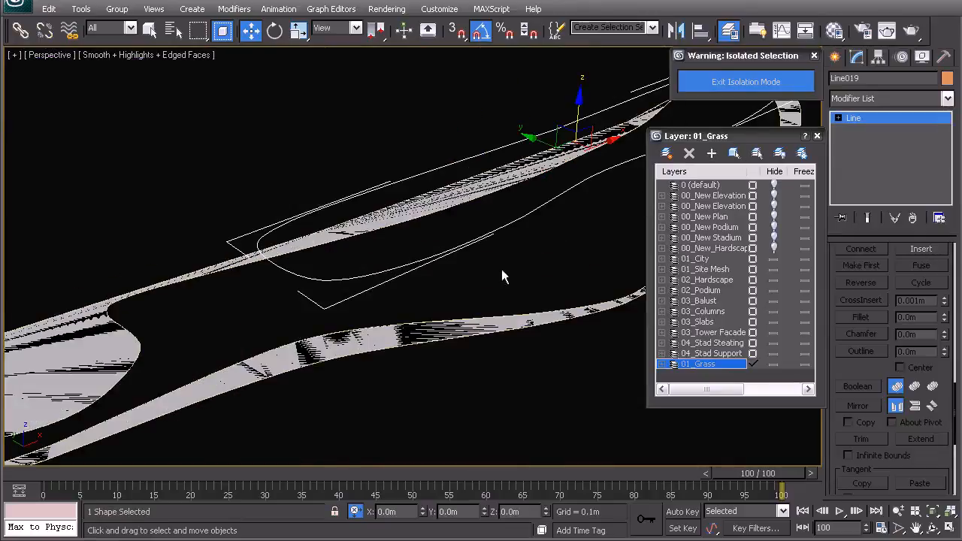
{"action": "left_click", "coordinate": [863, 98]}
{"action": "key", "text": "e"}
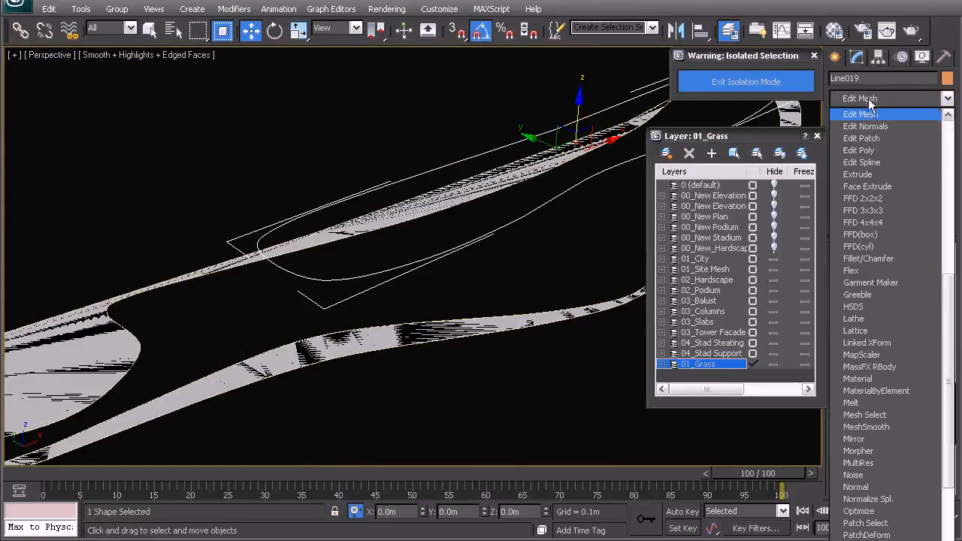
{"action": "left_click", "coordinate": [864, 152]}
{"action": "middle_click_drag", "start_coordinate": [464, 266], "coordinate": [519, 241]}
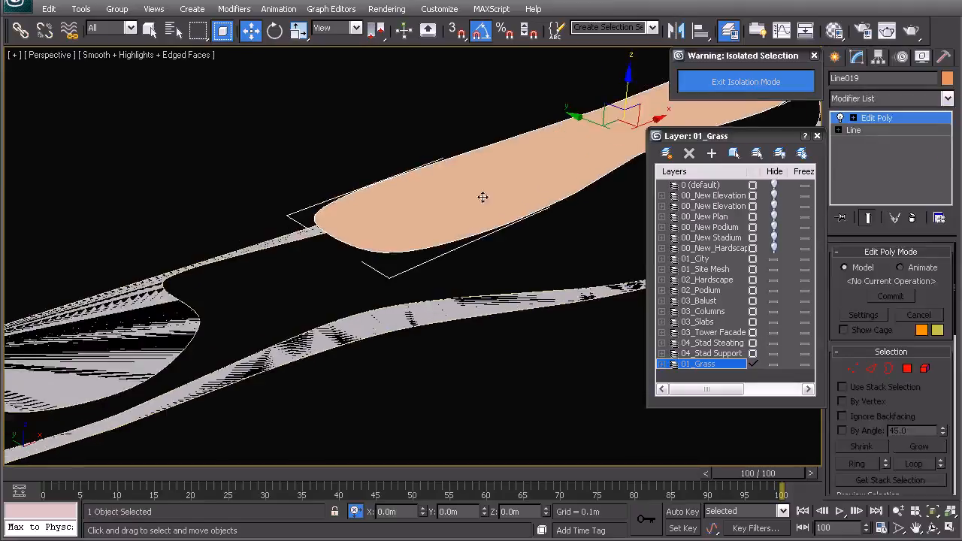
Step: Replace the deck shape's Extrude modifier with Edit Poly, clear the selection, and close the layer manager
{"action": "left_click", "coordinate": [340, 179]}
{"action": "middle_click_drag", "start_coordinate": [246, 292], "coordinate": [426, 223]}
{"action": "left_click", "coordinate": [298, 302]}
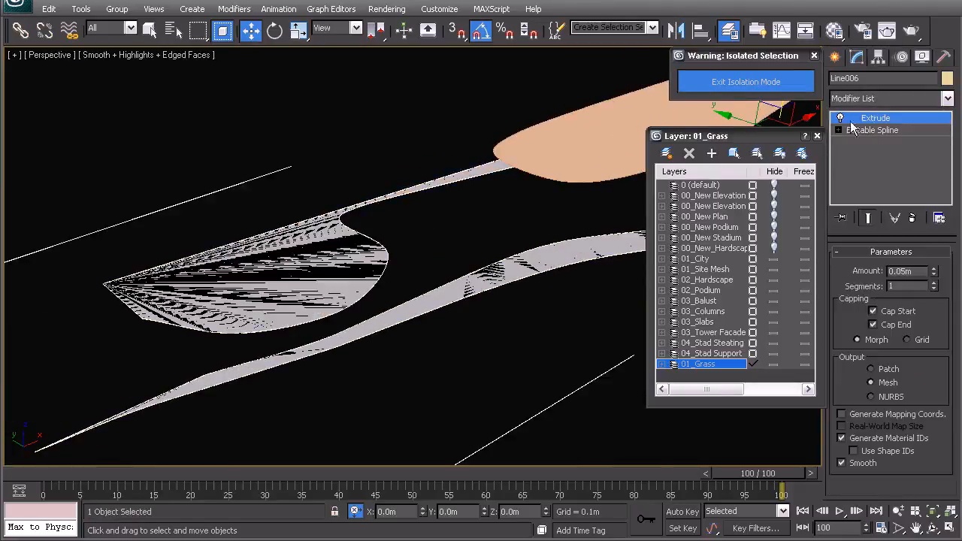
{"action": "right_click", "coordinate": [852, 125]}
{"action": "left_click", "coordinate": [740, 131]}
{"action": "left_click", "coordinate": [887, 99]}
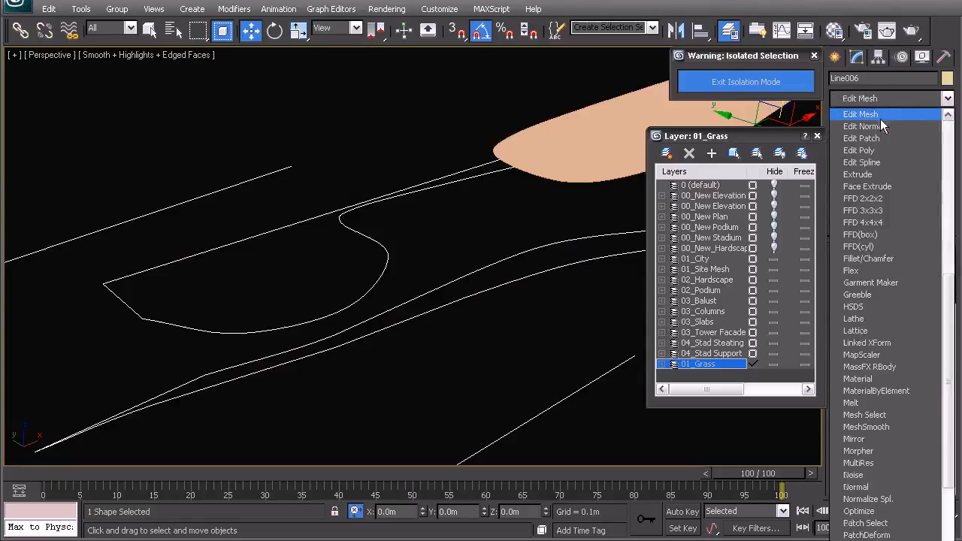
{"action": "scroll", "coordinate": [871, 151], "scroll_direction": "down", "scroll_amount": 10}
{"action": "left_click", "coordinate": [870, 154]}
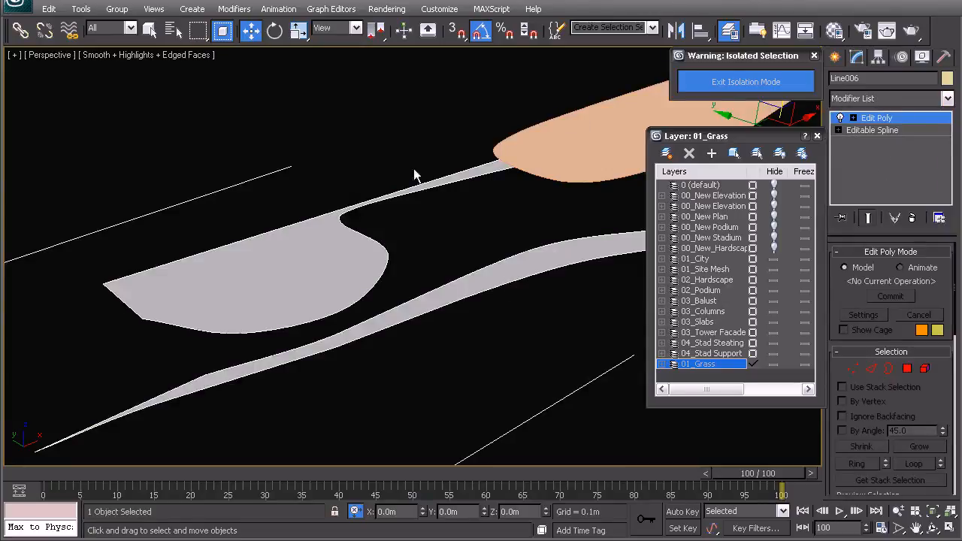
{"action": "left_click", "coordinate": [348, 159]}
{"action": "middle_click_drag", "start_coordinate": [301, 273], "coordinate": [496, 162], "text": "alt"}
{"action": "left_click", "coordinate": [817, 136]}
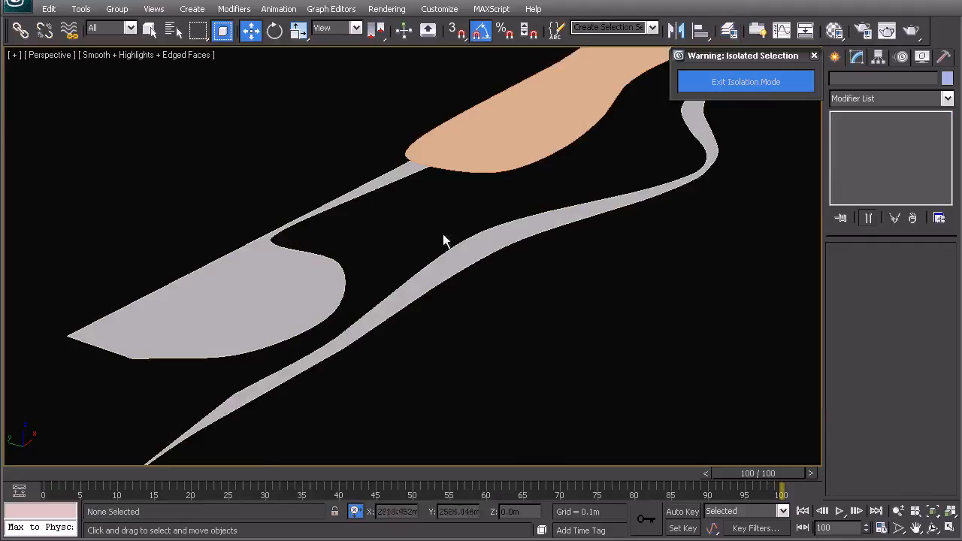
{"action": "middle_click_drag", "start_coordinate": [549, 240], "coordinate": [346, 285], "text": "alt"}
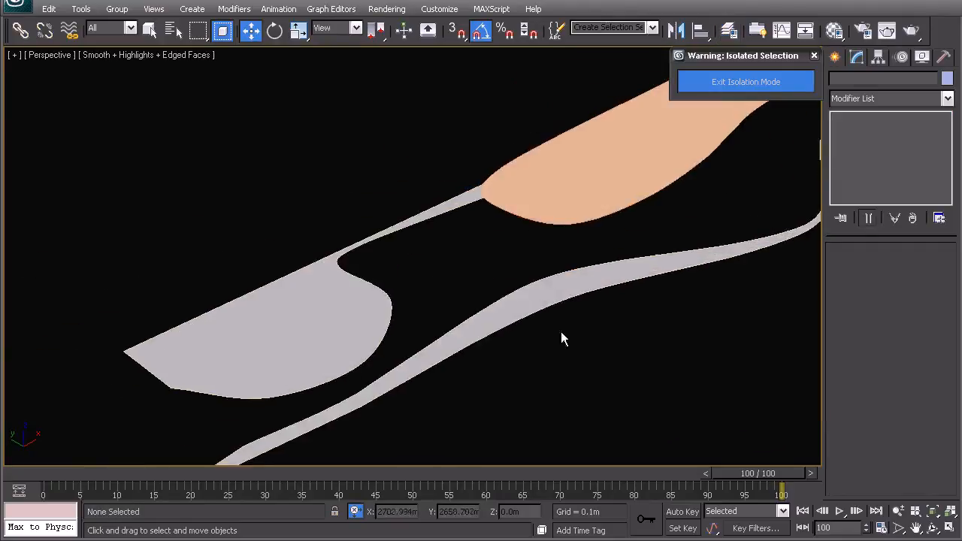
Step: Examine the full extent of the isolated flat grass surfaces and the deck shape from several angles
{"action": "middle_click_drag", "start_coordinate": [444, 358], "coordinate": [413, 340], "text": "alt"}
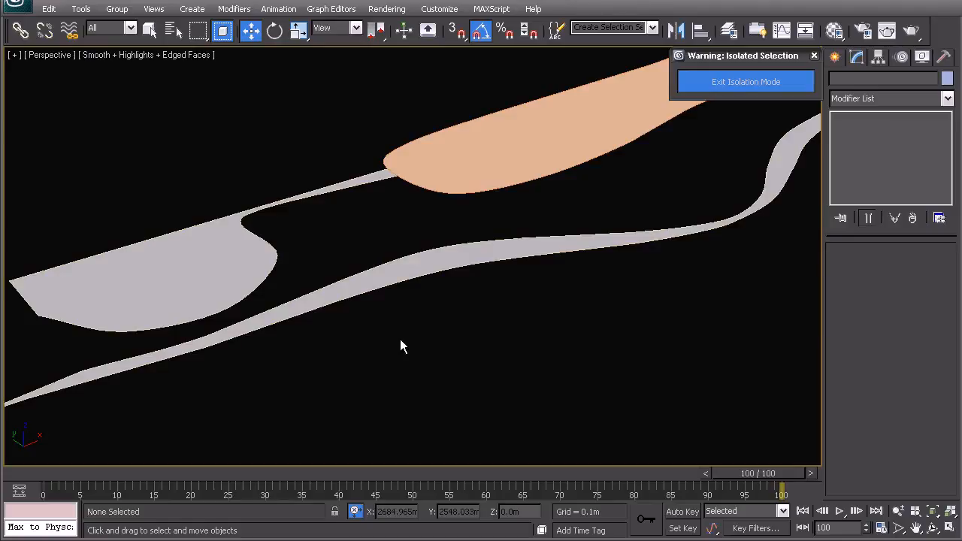
{"action": "scroll", "coordinate": [462, 253], "scroll_direction": "down", "scroll_amount": 5}
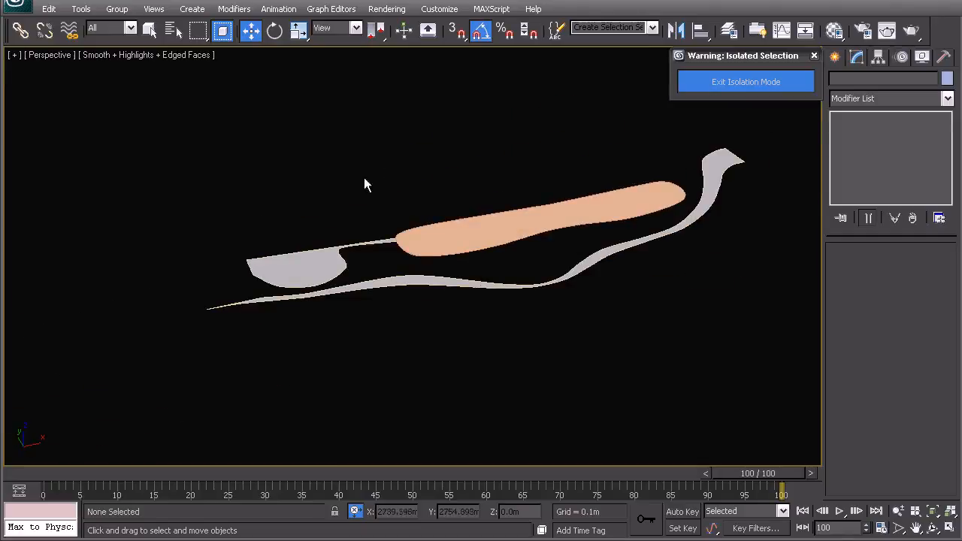
{"action": "mouse_move", "coordinate": [405, 278]}
{"action": "middle_mouse_down"}
{"action": "mouse_move", "coordinate": [382, 290]}
{"action": "mouse_move", "coordinate": [405, 281]}
{"action": "middle_mouse_up"}
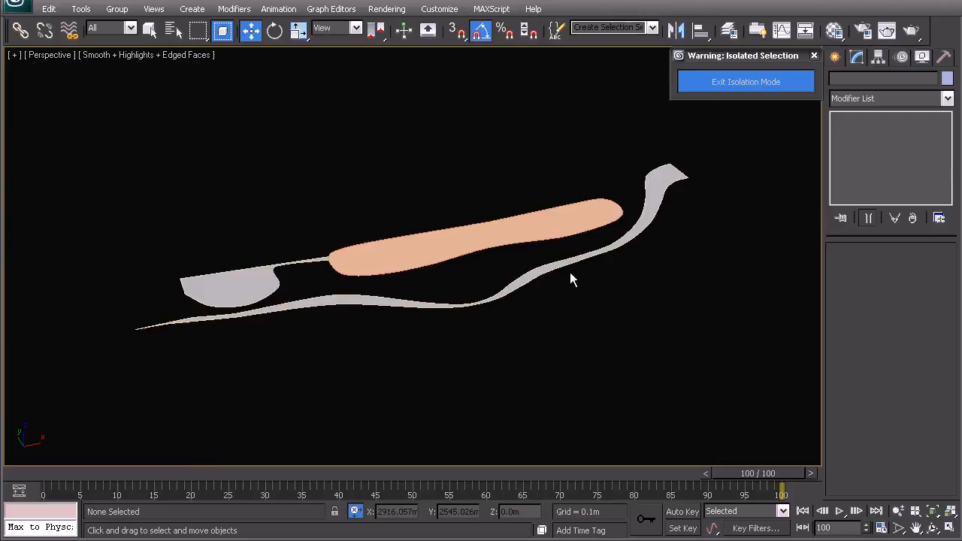
{"action": "middle_click_drag", "start_coordinate": [569, 278], "coordinate": [419, 240], "text": "alt"}
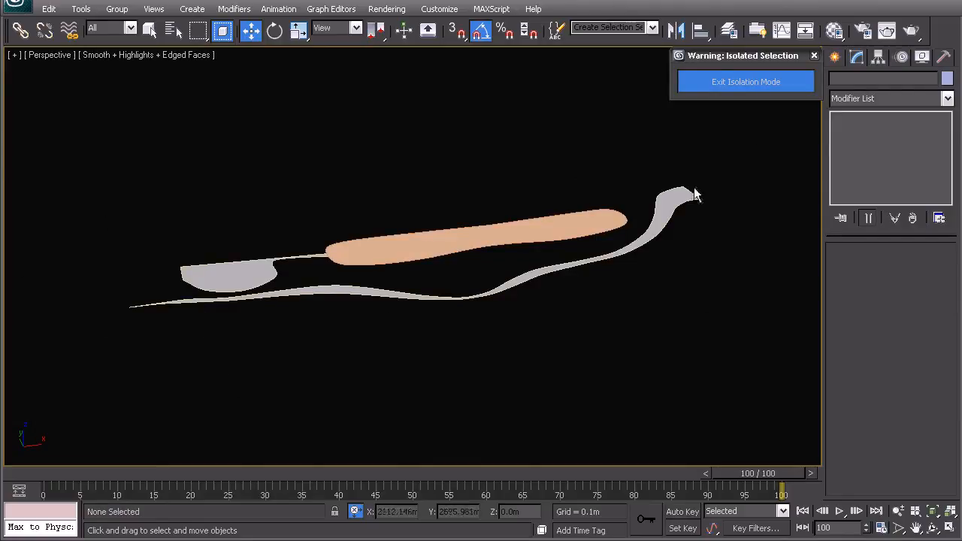
{"action": "middle_click_drag", "start_coordinate": [233, 315], "coordinate": [272, 290], "text": "alt"}
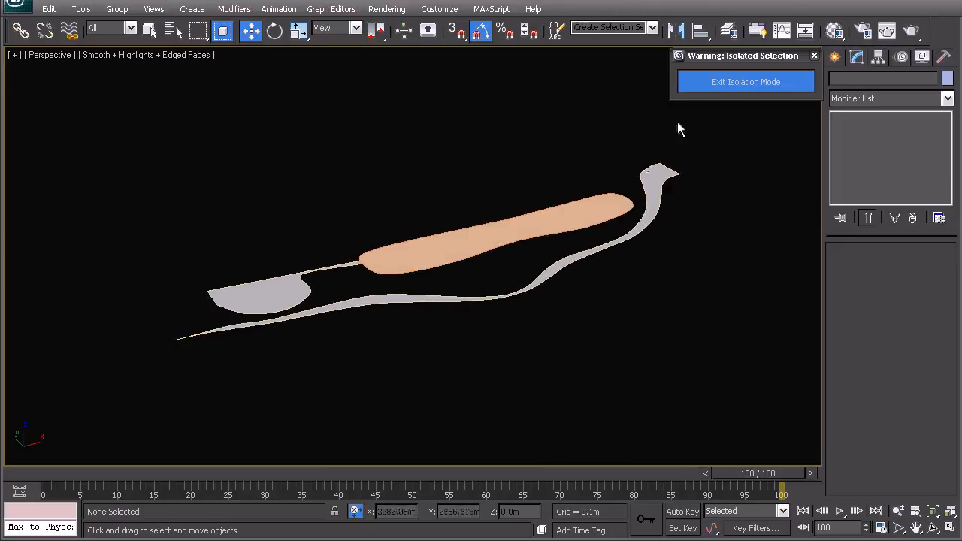
{"action": "middle_click_drag", "start_coordinate": [325, 304], "coordinate": [331, 303], "text": "alt"}
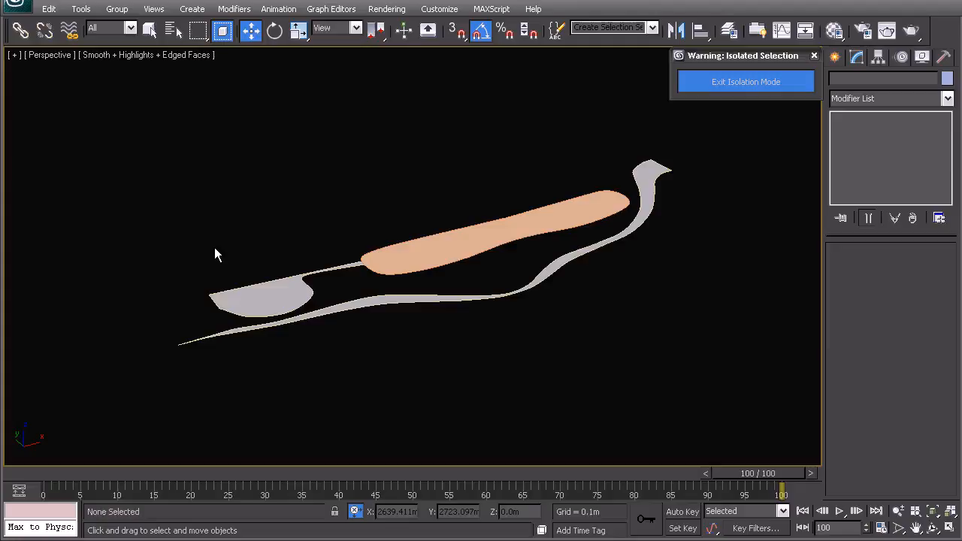
{"action": "middle_click_drag", "start_coordinate": [402, 254], "coordinate": [425, 281], "text": "alt"}
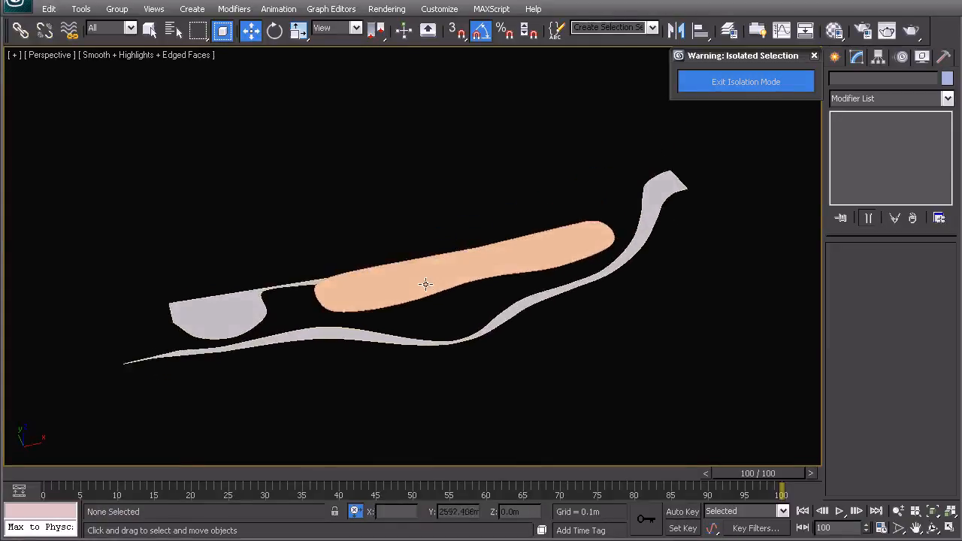